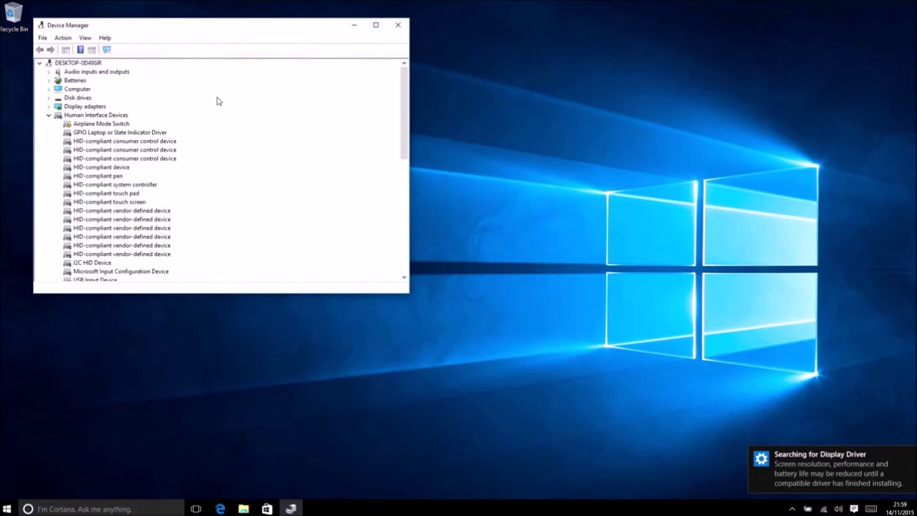
Maximize Device Manager and inspect the devices under Display adapters, Network adapters, Imaging devices, and Sound, video and game controllers.
click(375, 26)
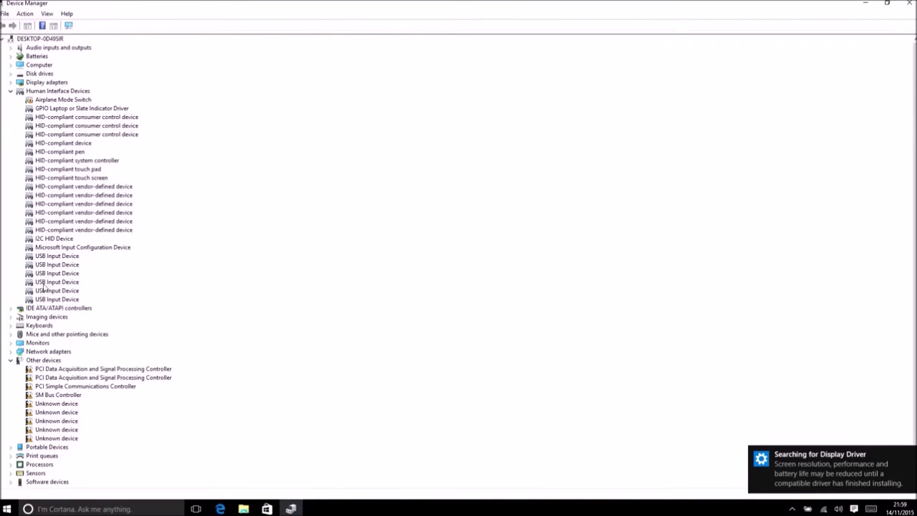
click(10, 83)
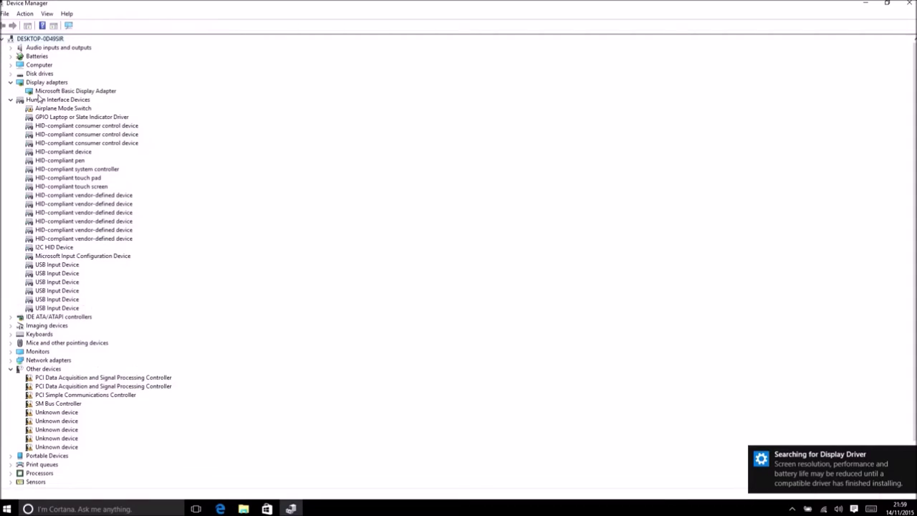
scroll(37, 100, down, 2)
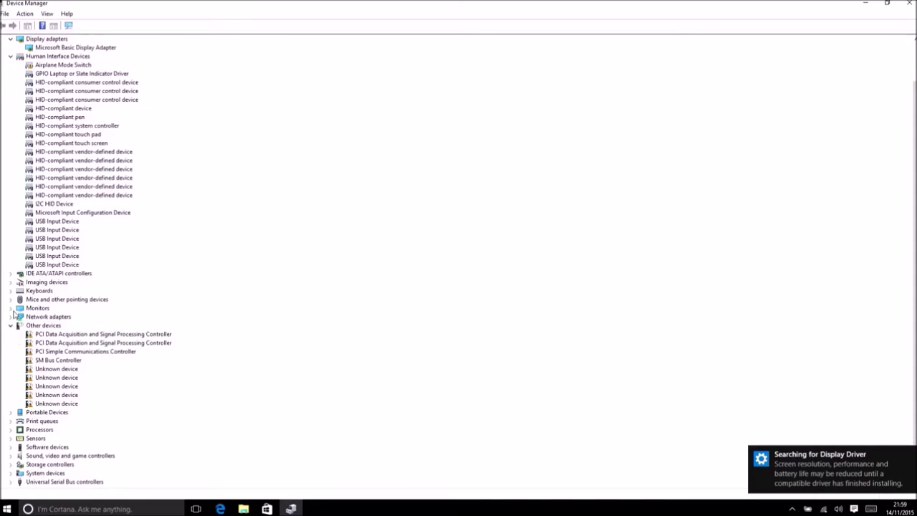
click(12, 316)
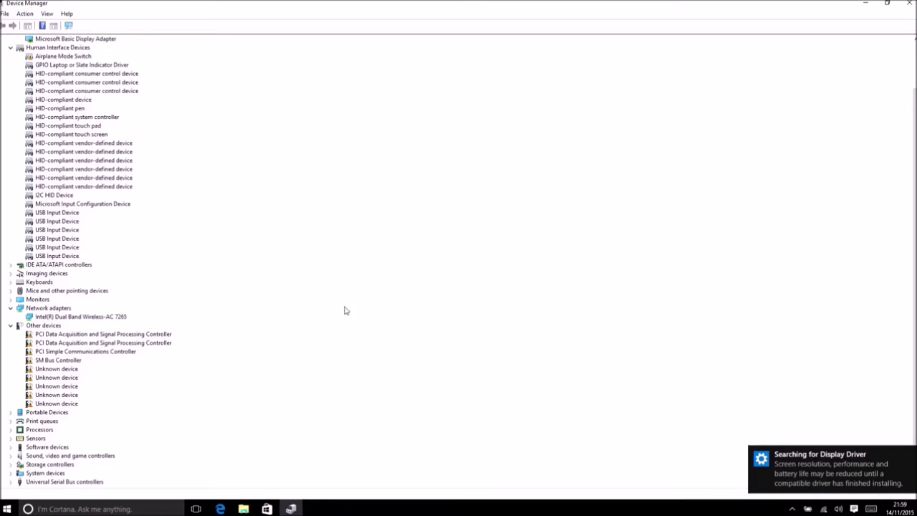
click(13, 273)
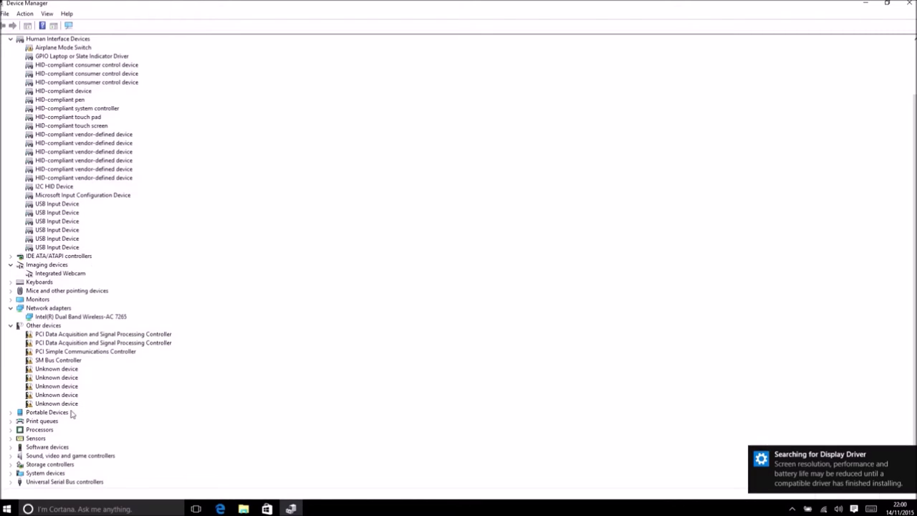
scroll(34, 460, up, 3)
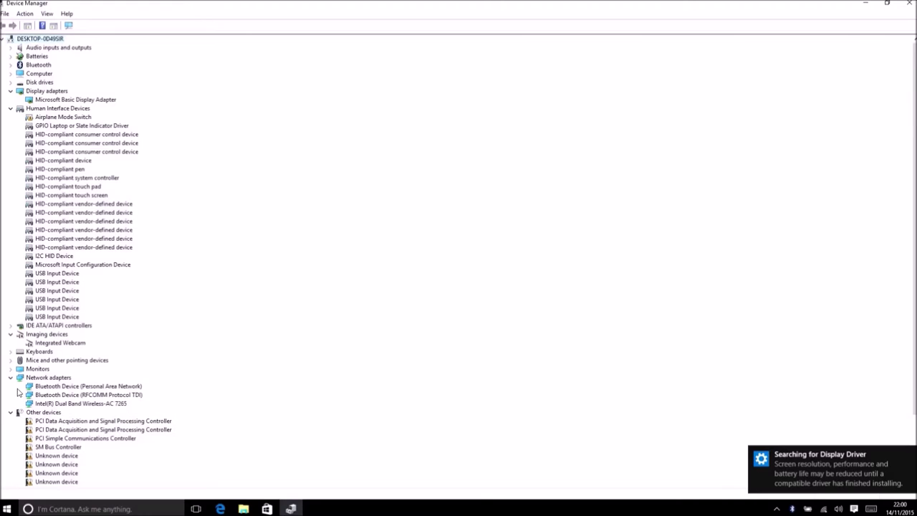
scroll(29, 345, down, 3)
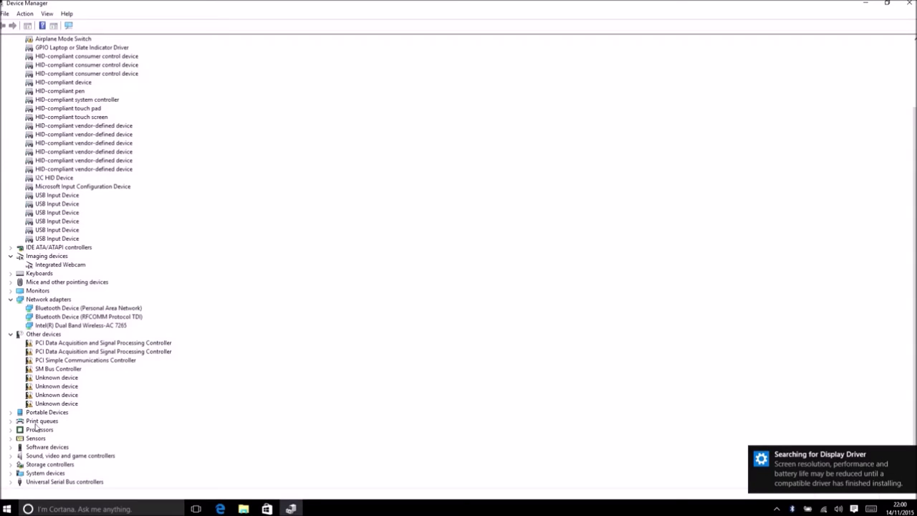
click(11, 455)
scroll(290, 366, up, 3)
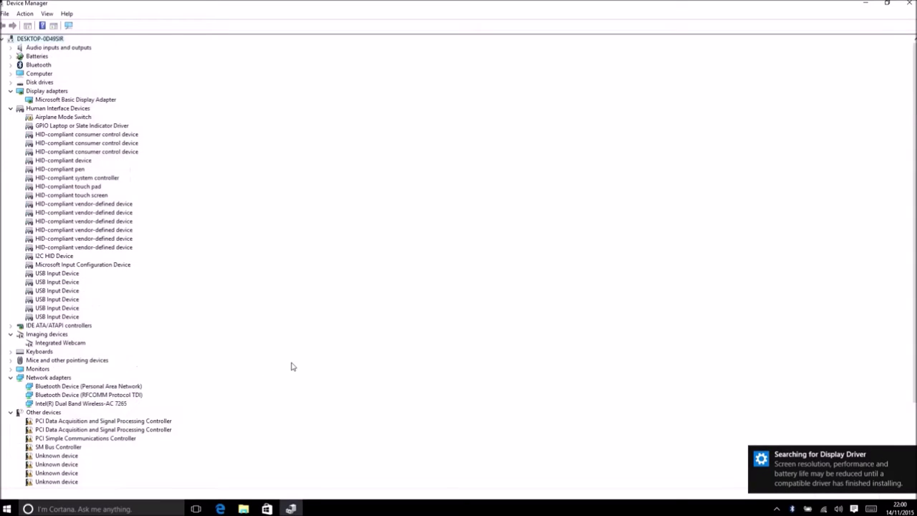
scroll(291, 300, down, 4)
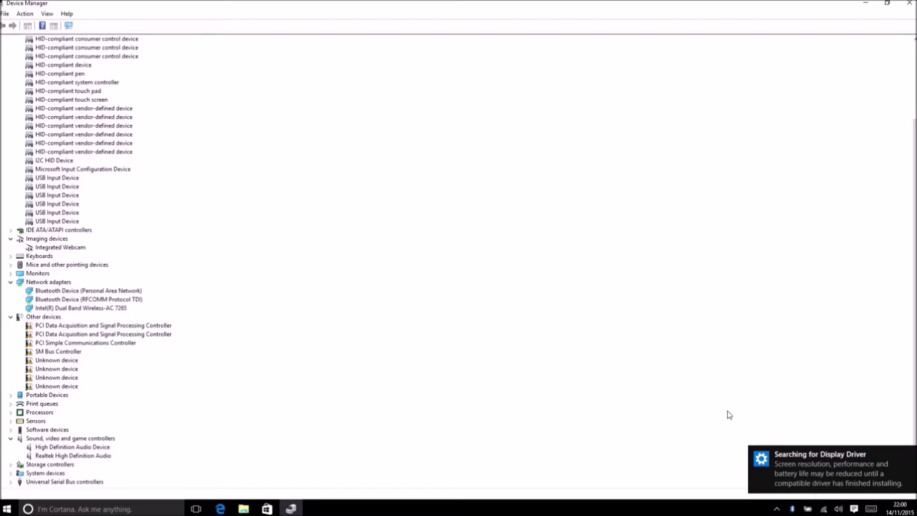
Open Windows Update from the display driver notification, move its window clear of the device list, and check for updates.
click(858, 486)
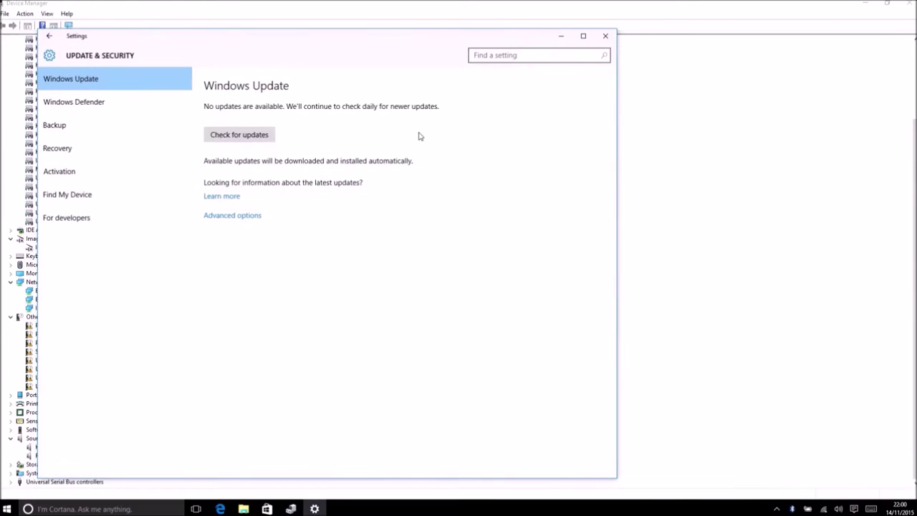
drag(340, 27, 616, 67)
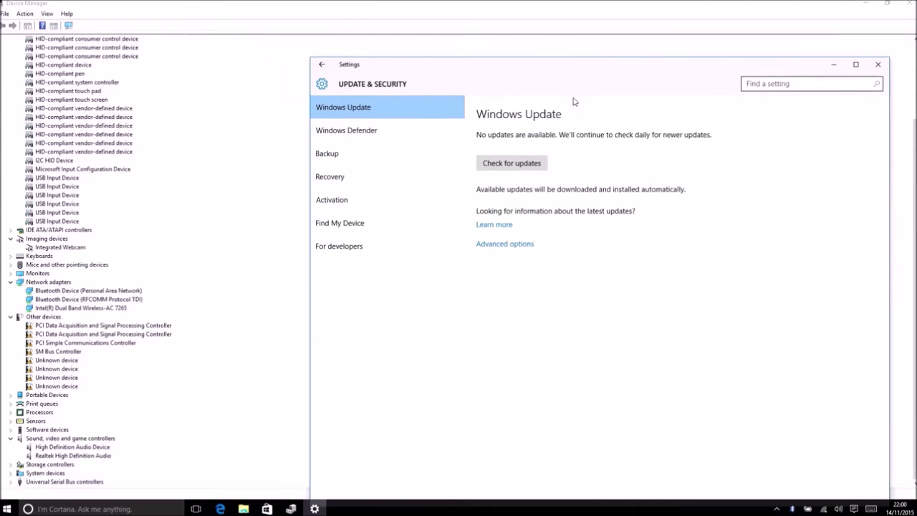
click(520, 166)
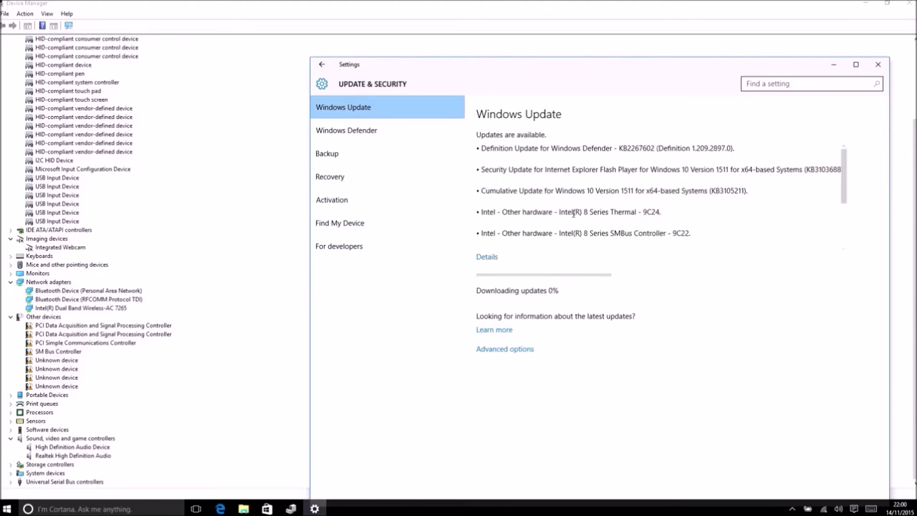
Review the full list of available updates and the installation progress, then return to Device Manager.
drag(574, 212, 652, 214)
scroll(649, 229, down, 2)
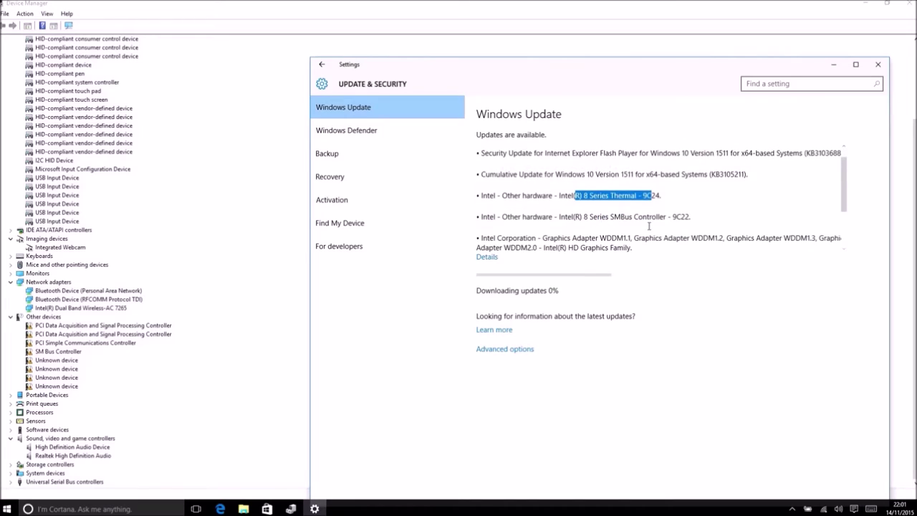
click(647, 211)
scroll(646, 213, down, 1)
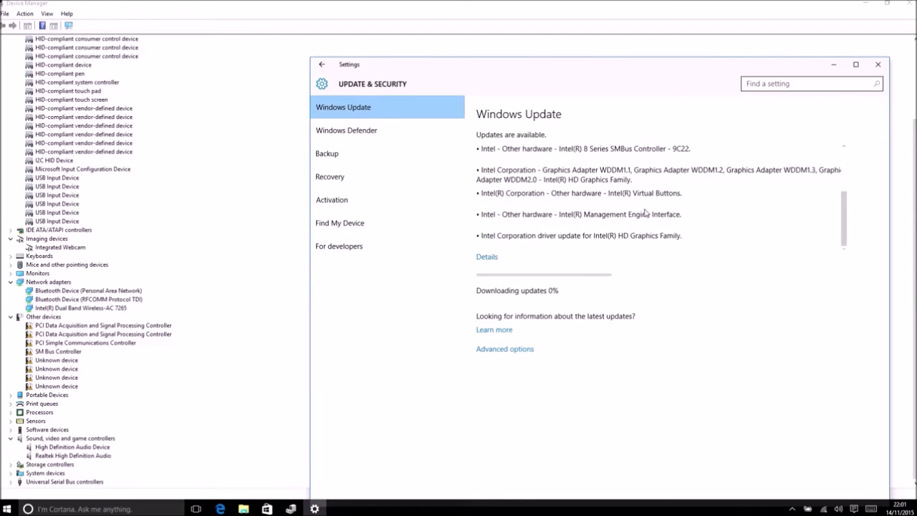
scroll(640, 215, up, 2)
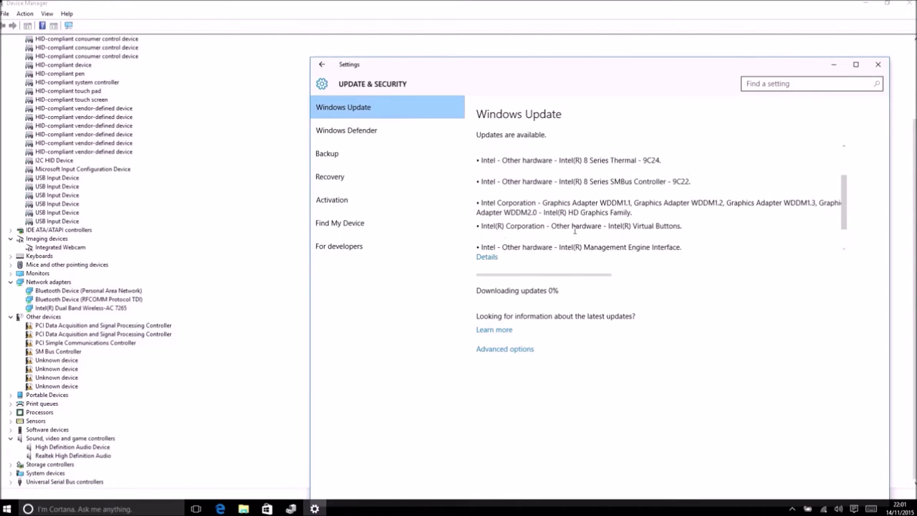
scroll(569, 224, up, 2)
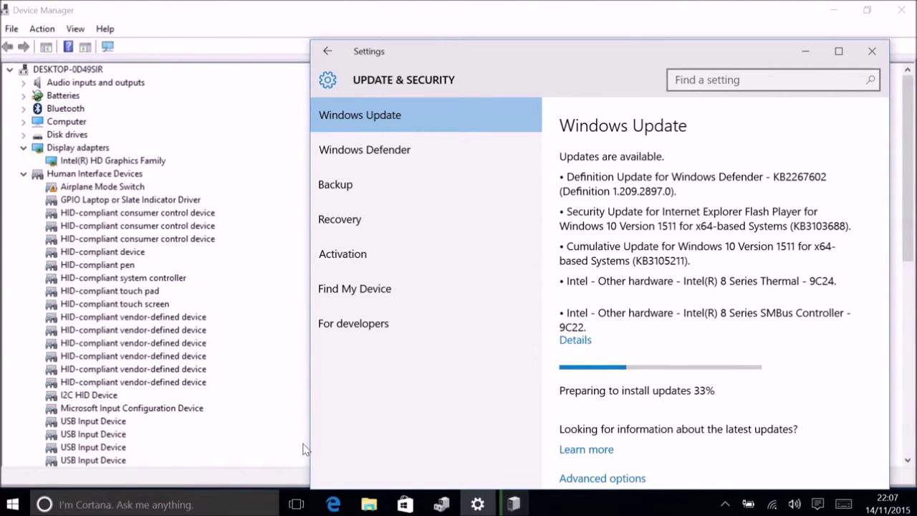
scroll(644, 347, down, 1)
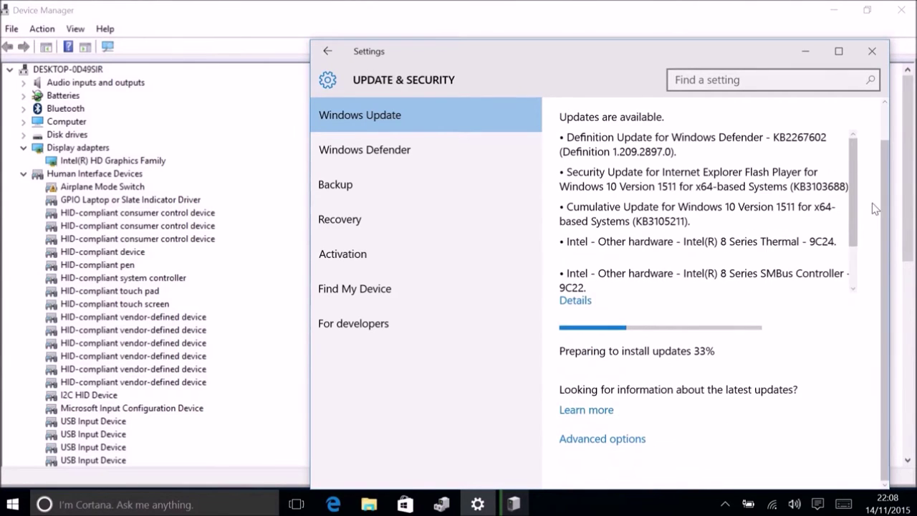
scroll(855, 241, down, 1)
scroll(853, 215, up, 1)
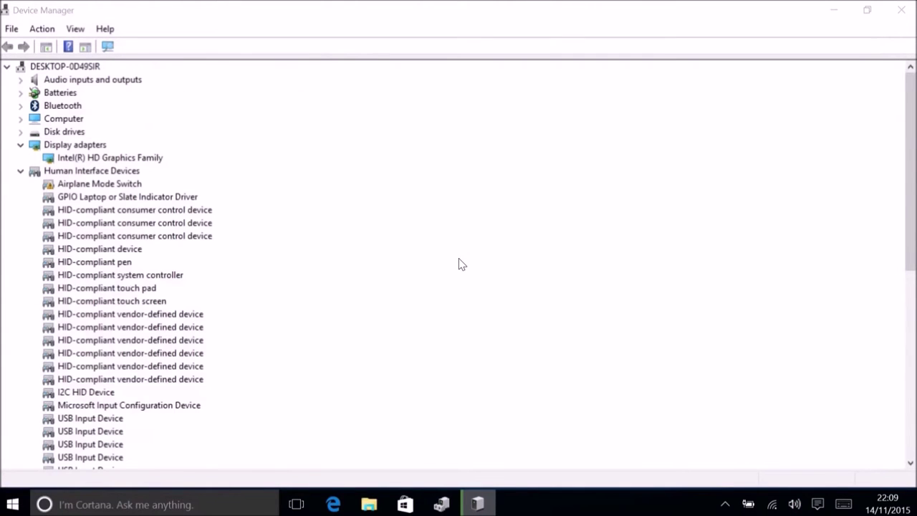
click(443, 504)
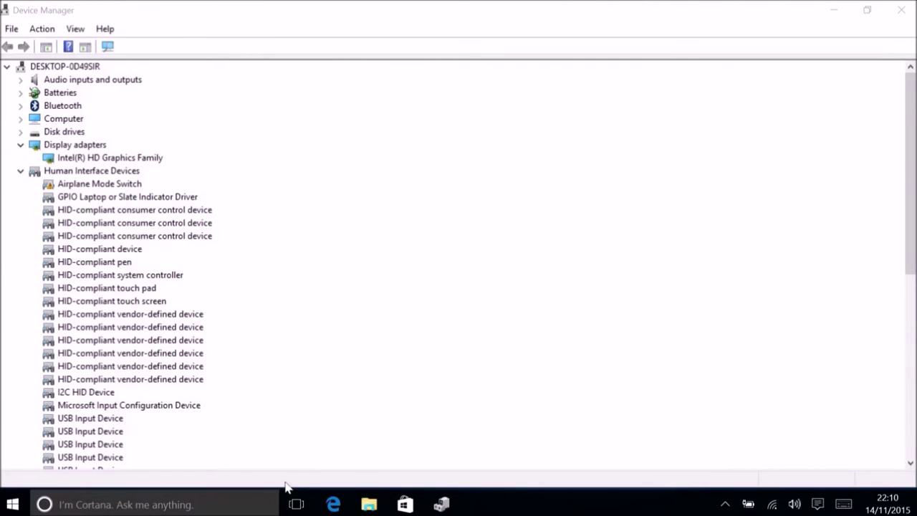
Reopen Settings at the Windows Update page of Update & Security.
click(12, 504)
click(41, 394)
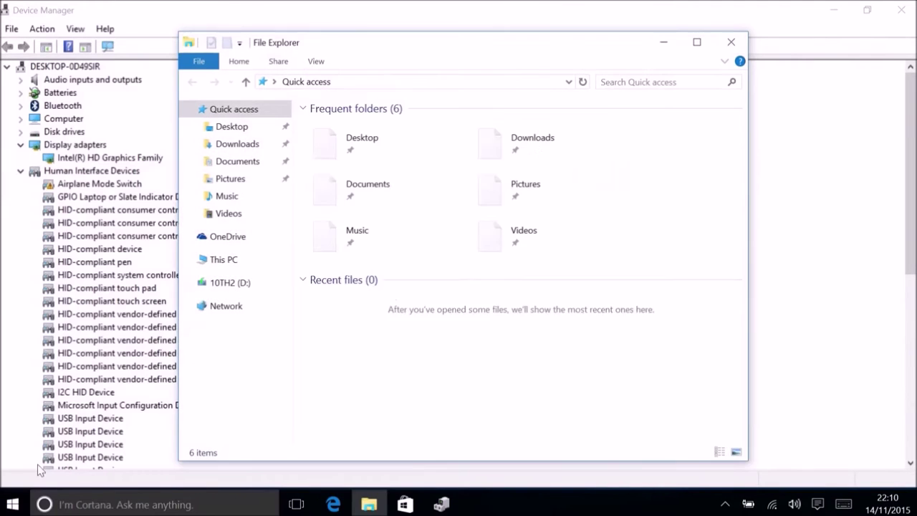
click(10, 495)
click(36, 420)
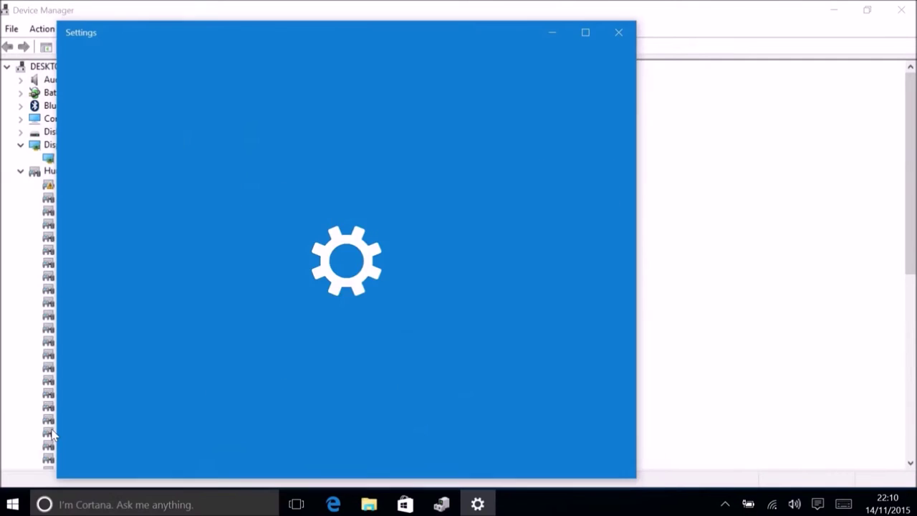
click(129, 440)
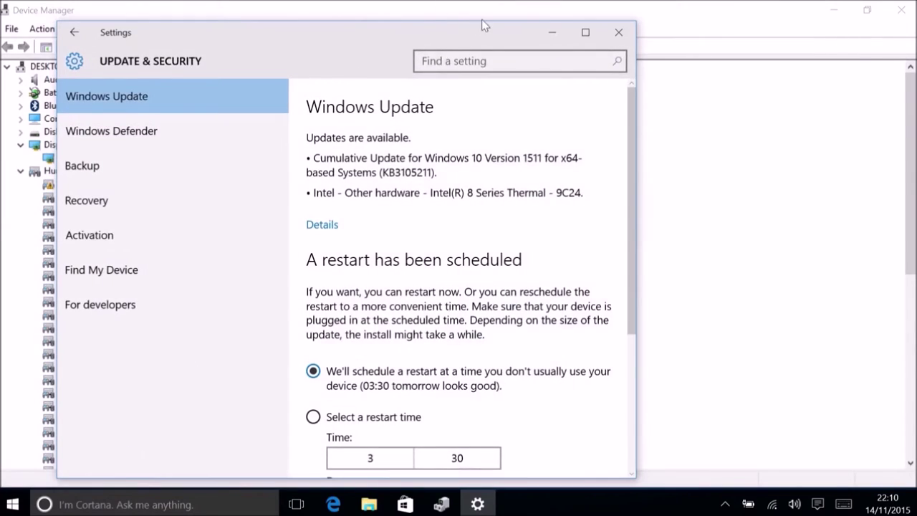
Move the Settings window aside and restart the computer immediately instead of waiting for the scheduled restart.
drag(481, 29, 720, 20)
scroll(673, 336, down, 3)
click(578, 371)
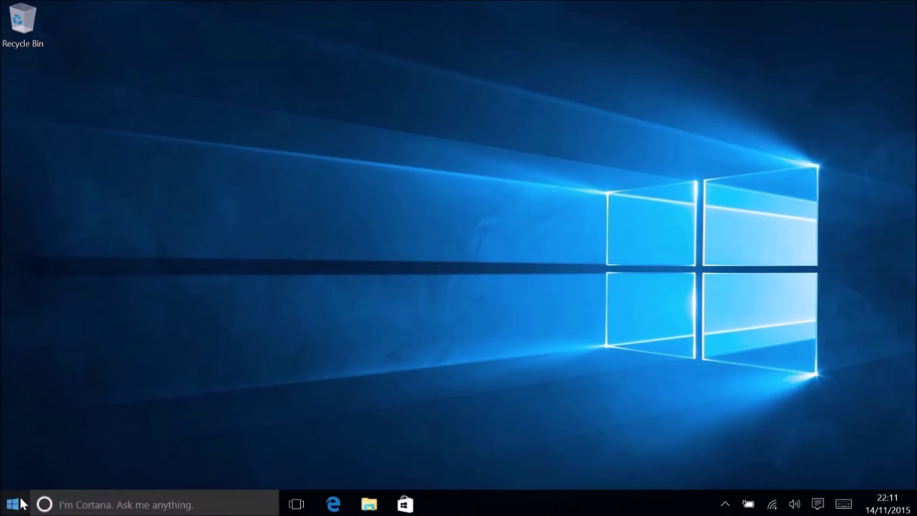
Open Device Manager after the restart and check which devices still lack drivers.
right_click(22, 504)
click(103, 190)
scroll(165, 302, down, 1)
scroll(165, 302, up, 1)
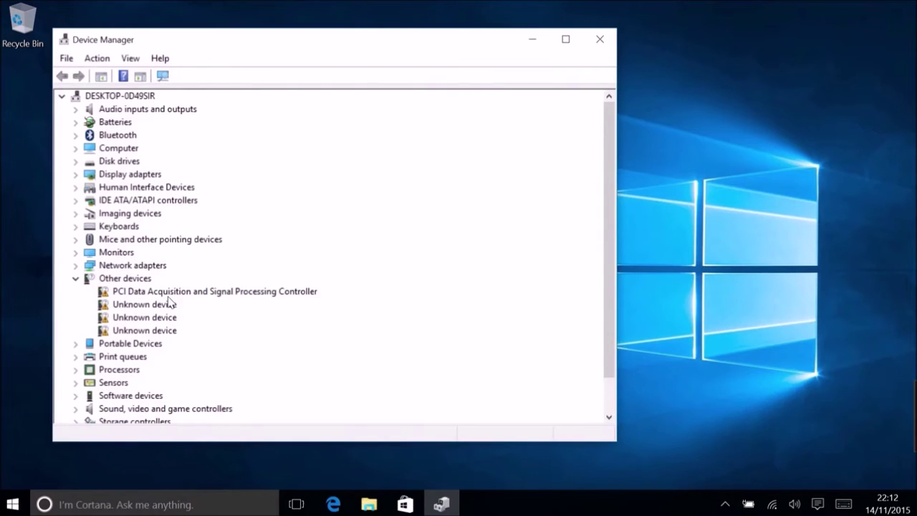
View the Hardware IDs of the PCI Data Acquisition and Signal Processing Controller, then close its properties.
right_click(167, 295)
click(215, 380)
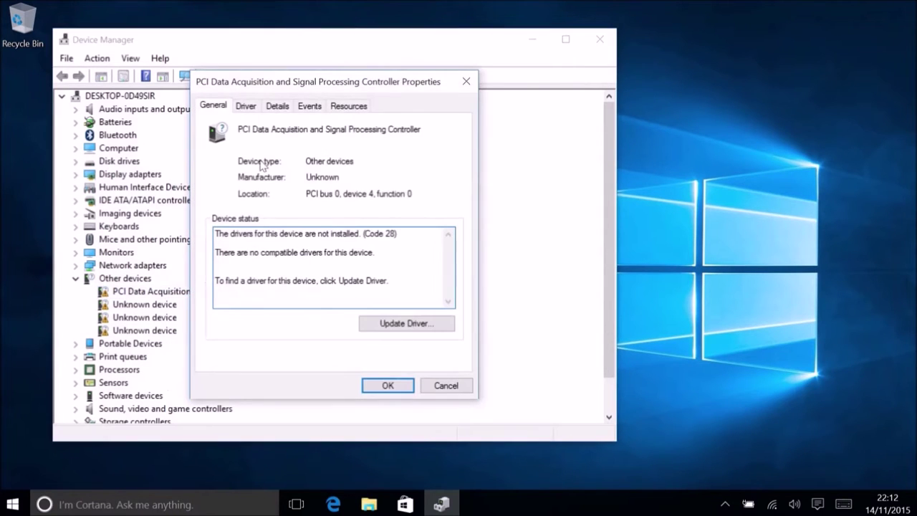
click(280, 106)
click(272, 176)
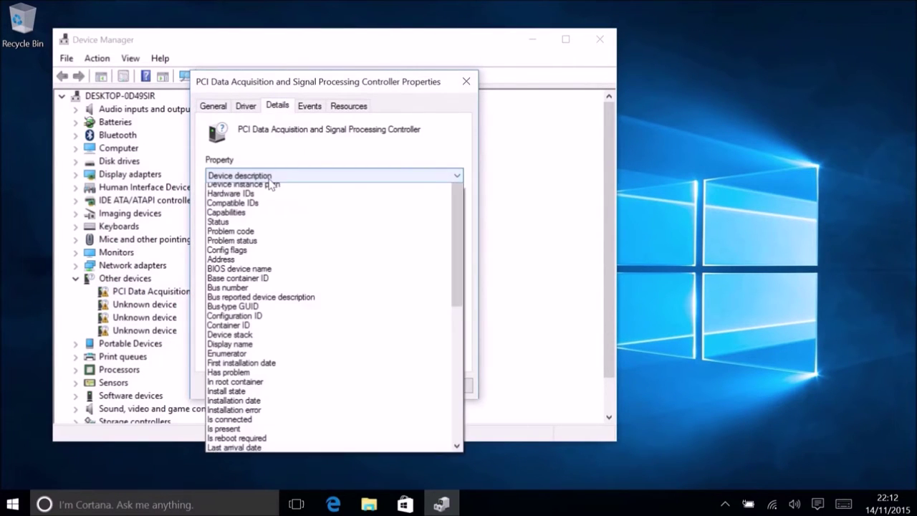
click(272, 204)
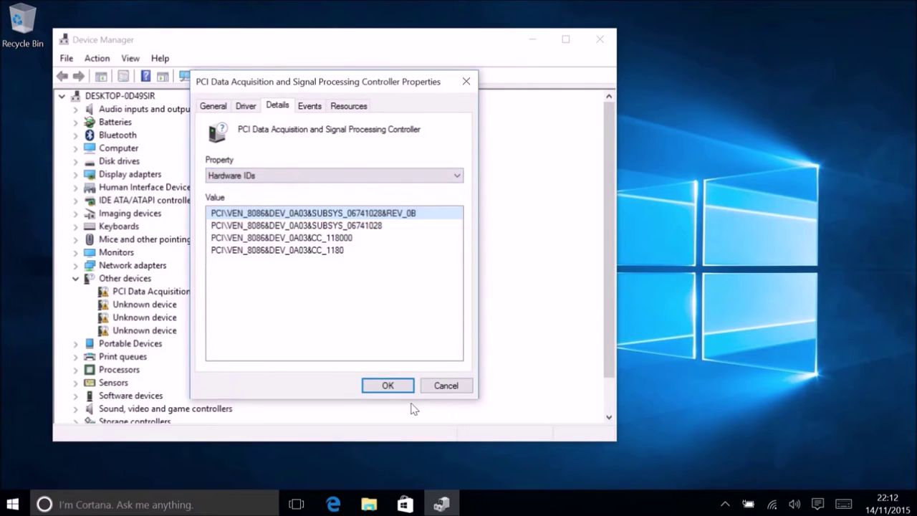
drag(337, 78, 462, 95)
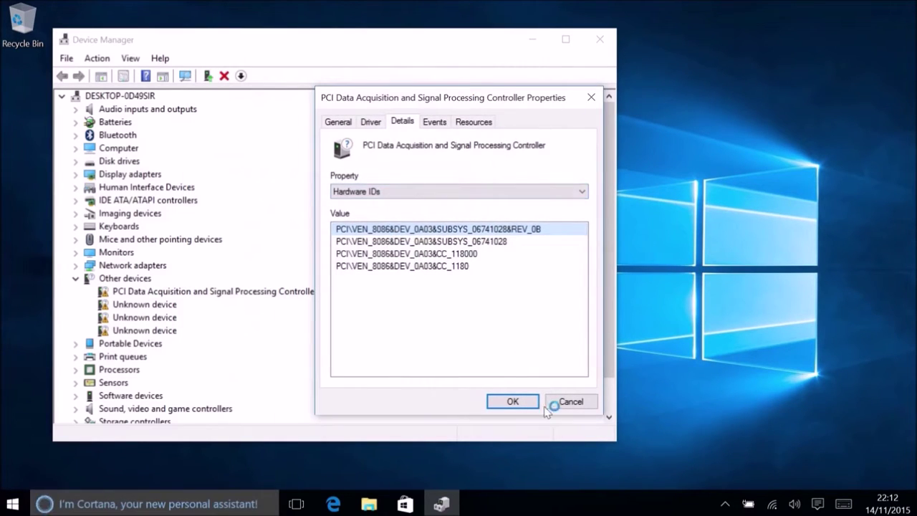
click(514, 403)
View the Hardware IDs of the first Unknown device under Other devices, then close its properties.
right_click(136, 317)
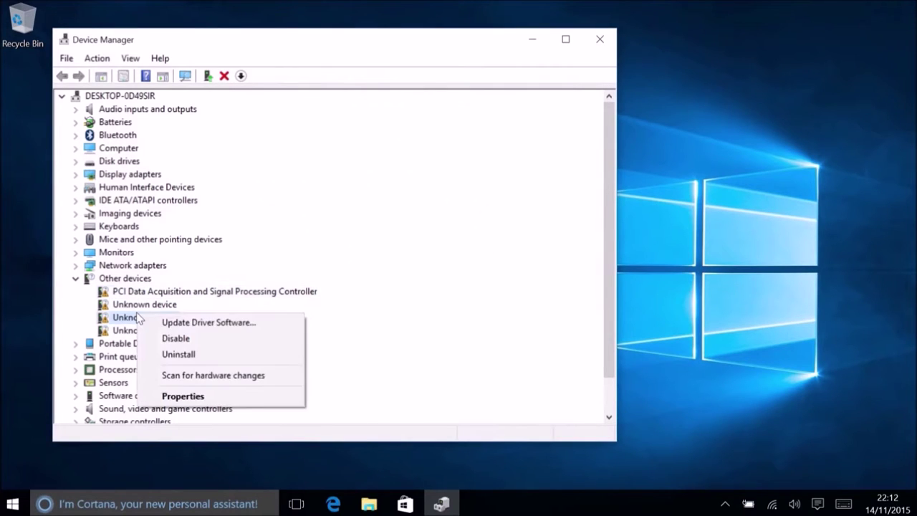
click(136, 304)
right_click(136, 304)
click(179, 390)
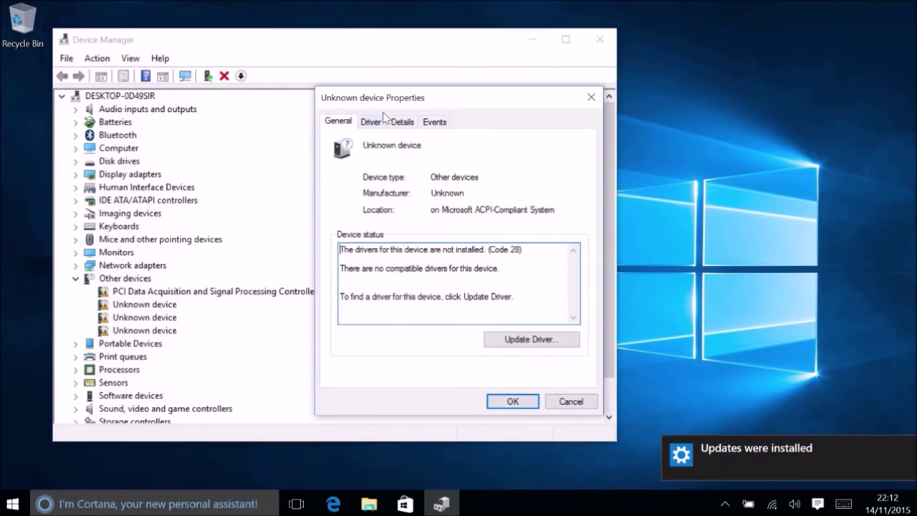
click(405, 125)
click(379, 191)
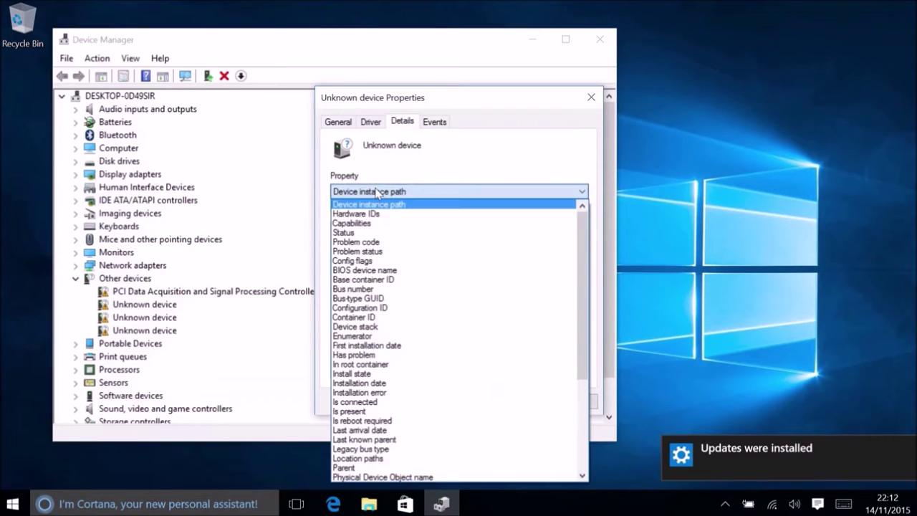
click(376, 207)
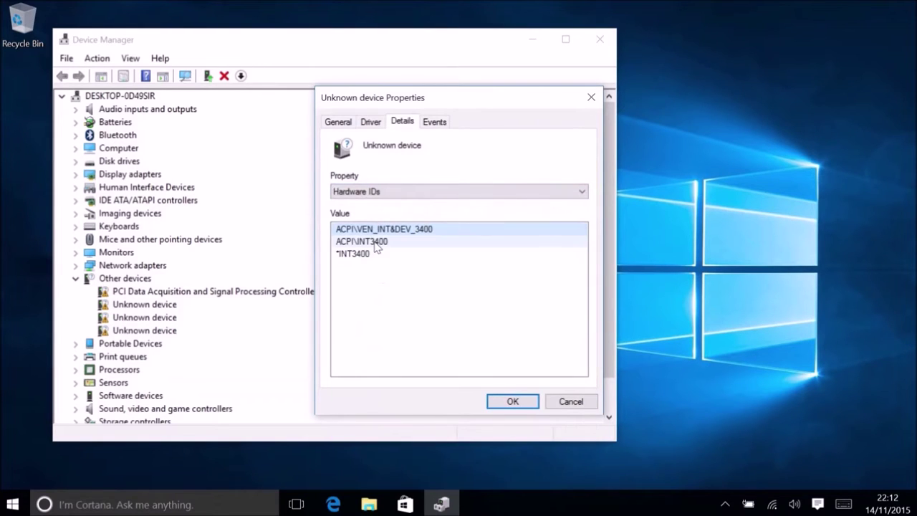
click(508, 402)
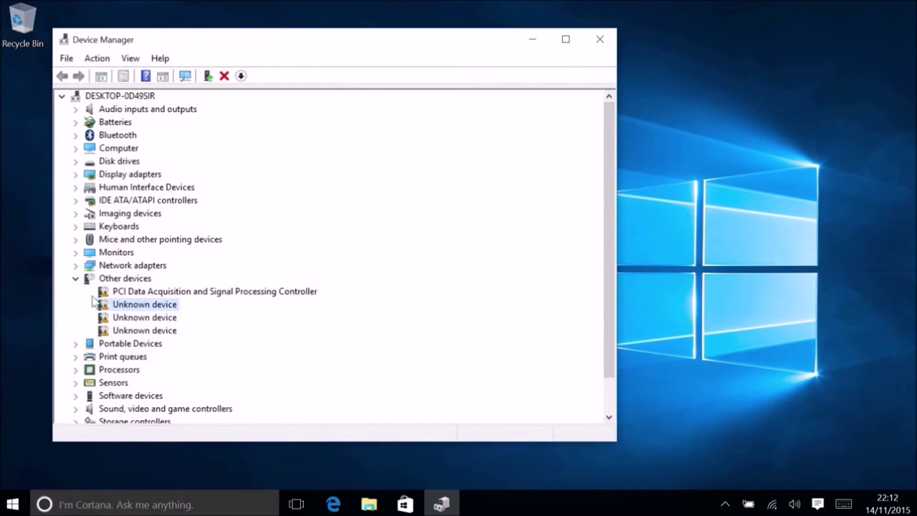
Display the Hardware IDs of the second Unknown device under Other devices.
right_click(124, 319)
click(170, 407)
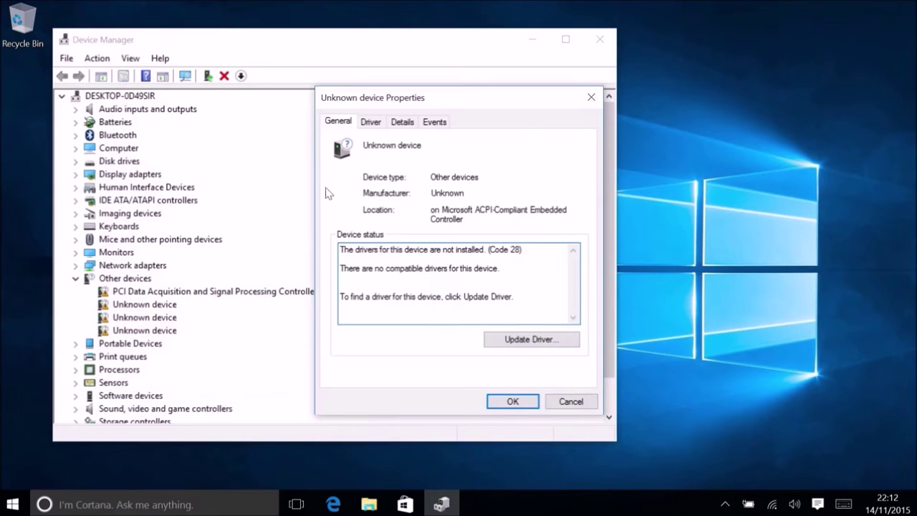
click(404, 122)
click(370, 191)
click(370, 211)
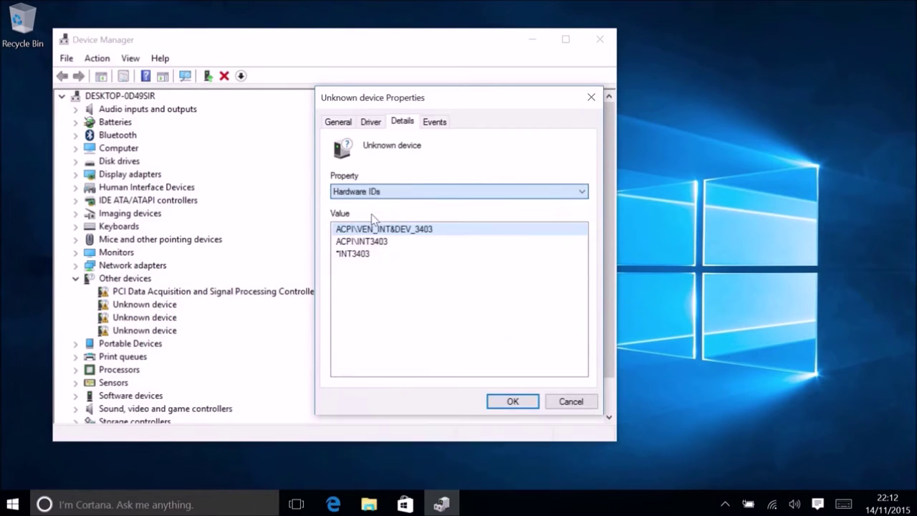
Close the open properties, view the Hardware IDs of the third Unknown device under Other devices, then close its properties as well.
click(502, 401)
right_click(142, 343)
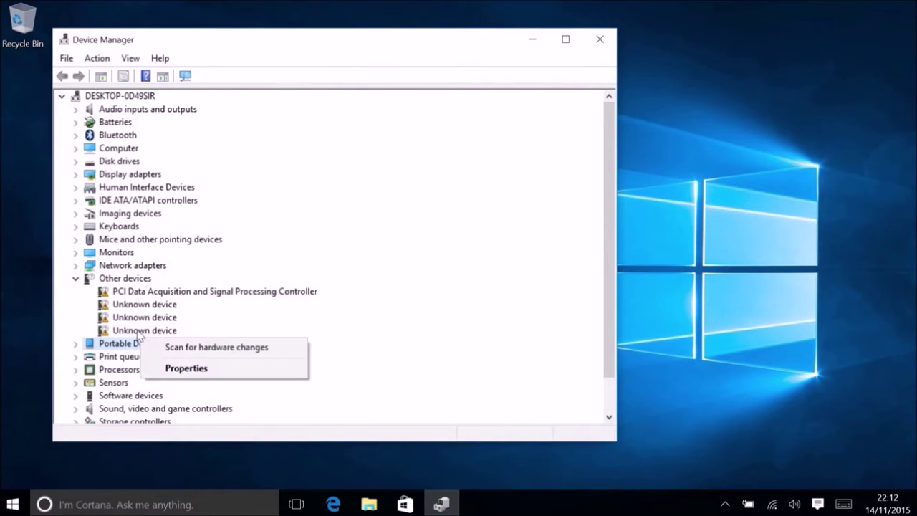
right_click(138, 330)
click(179, 411)
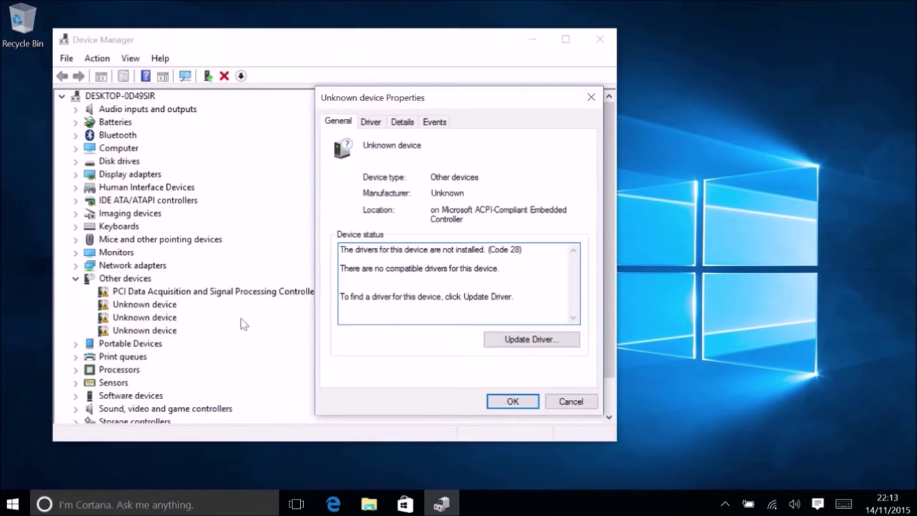
click(377, 123)
click(404, 124)
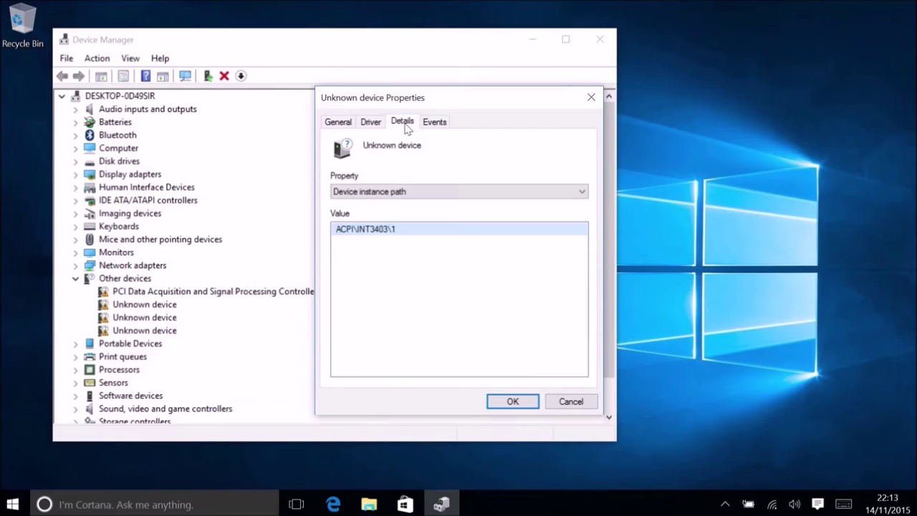
click(387, 192)
click(384, 214)
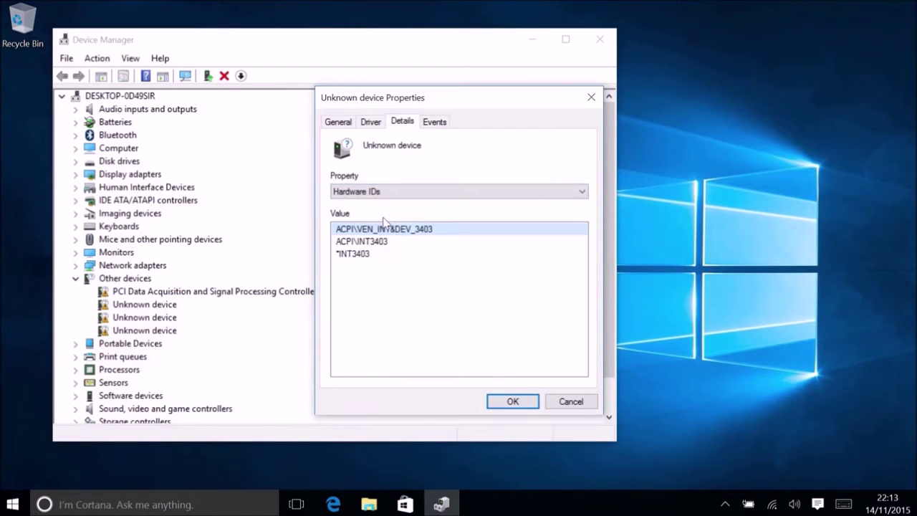
click(521, 403)
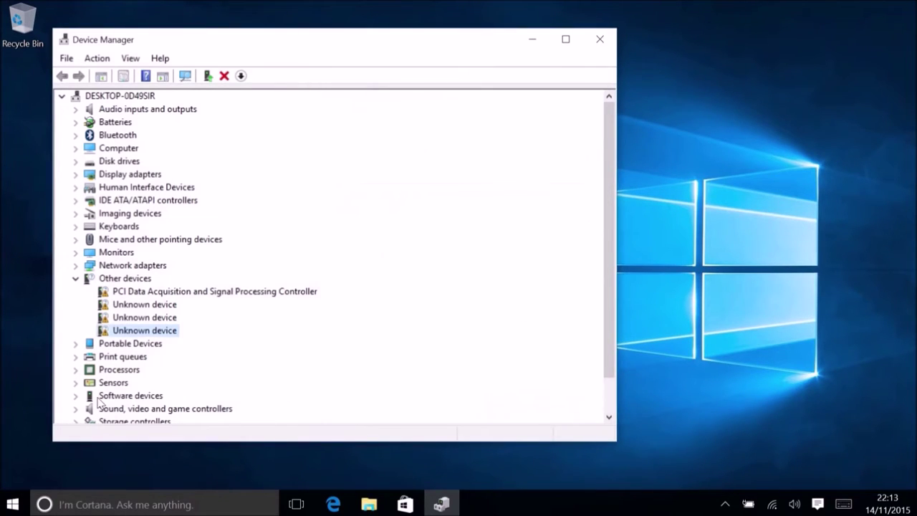
Expand Sound, video and game controllers and Display adapters to check which audio and graphics devices are listed.
click(76, 408)
scroll(82, 401, down, 1)
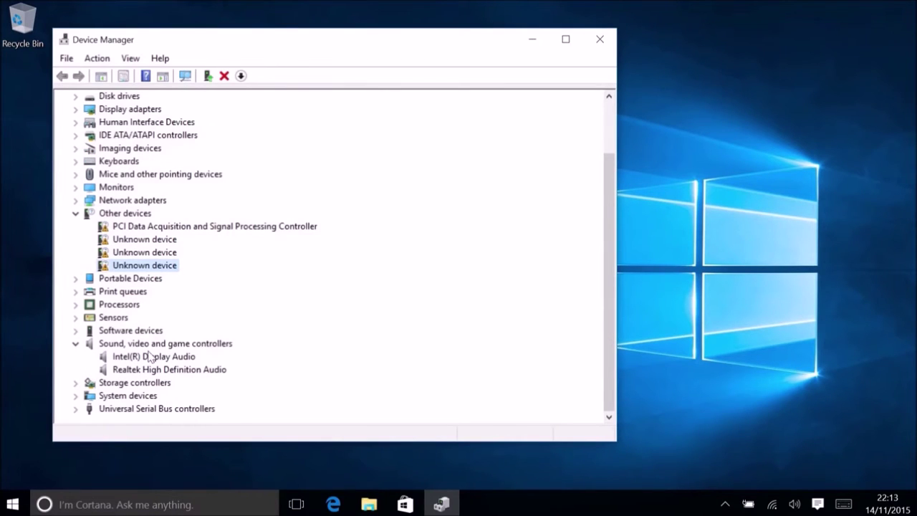
click(76, 109)
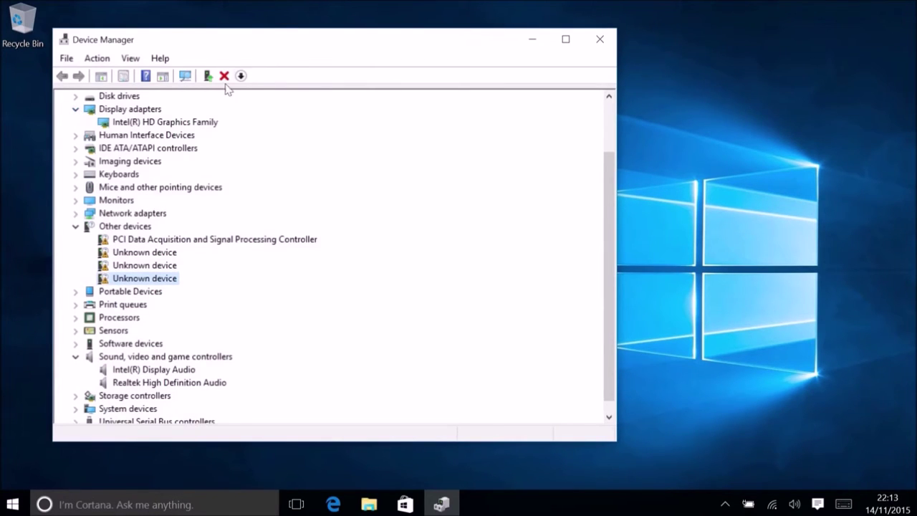
scroll(214, 295, down, 1)
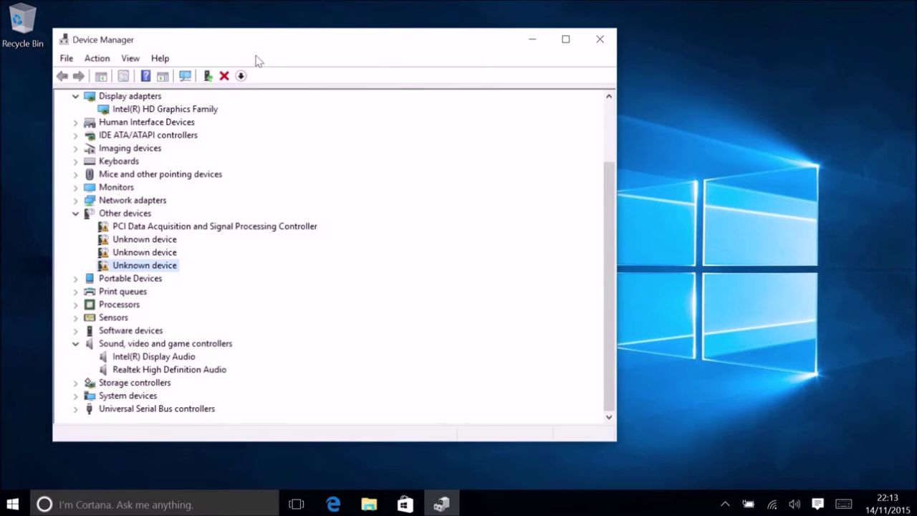
Move Device Manager aside, run msinfo32 to review the system model and BIOS version in System Information, then minimize it.
drag(286, 46, 571, 49)
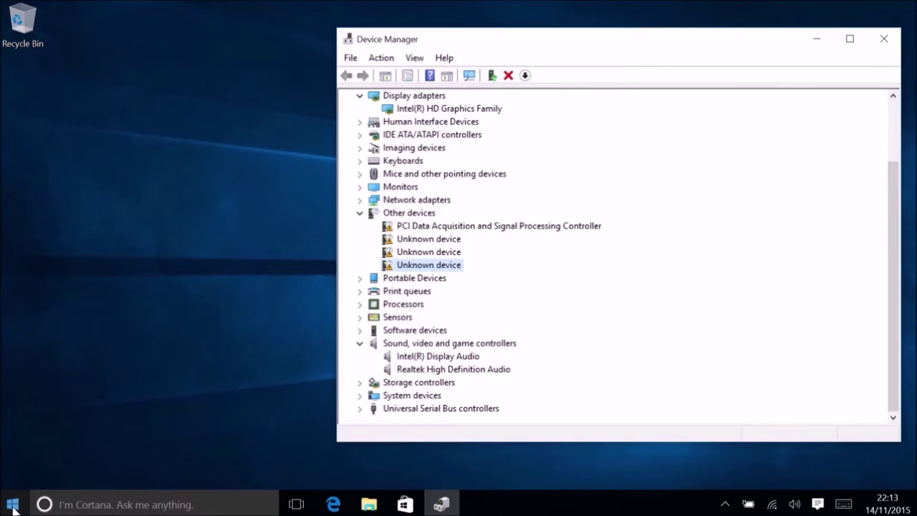
key(super+r)
text(msinfo32)
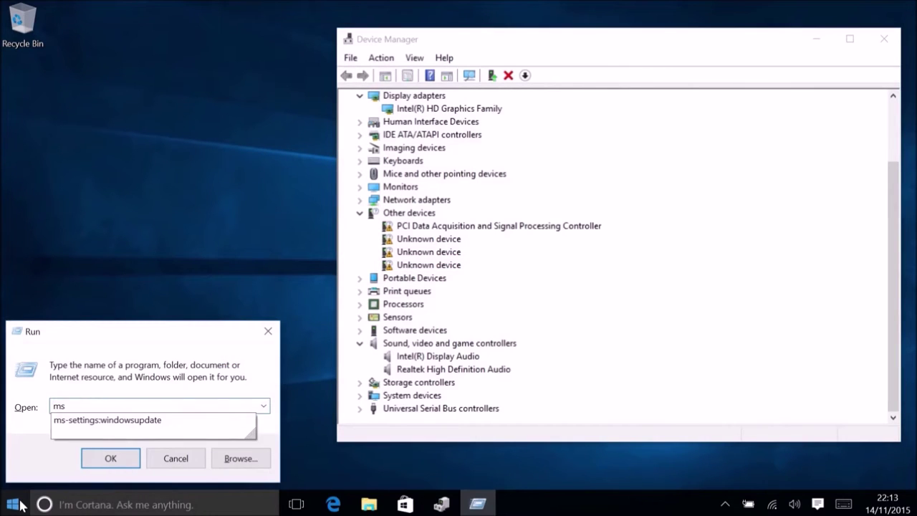
key(Return)
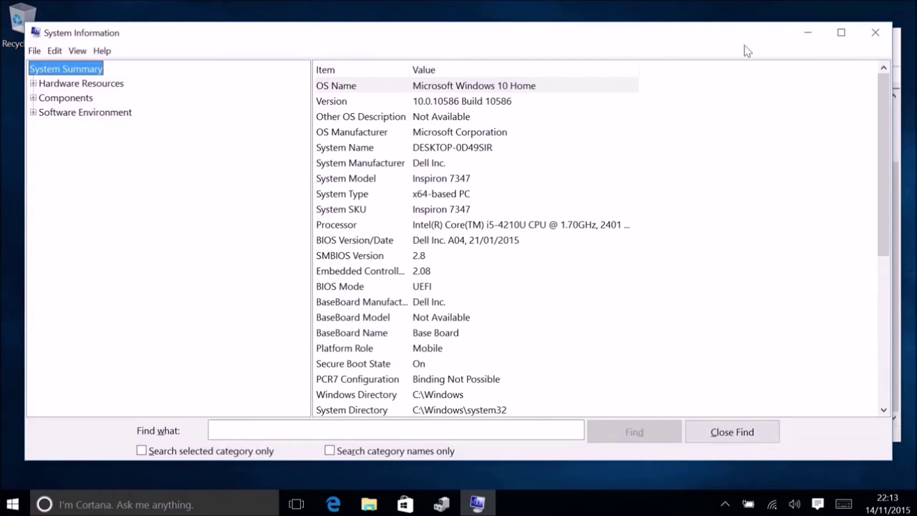
click(841, 32)
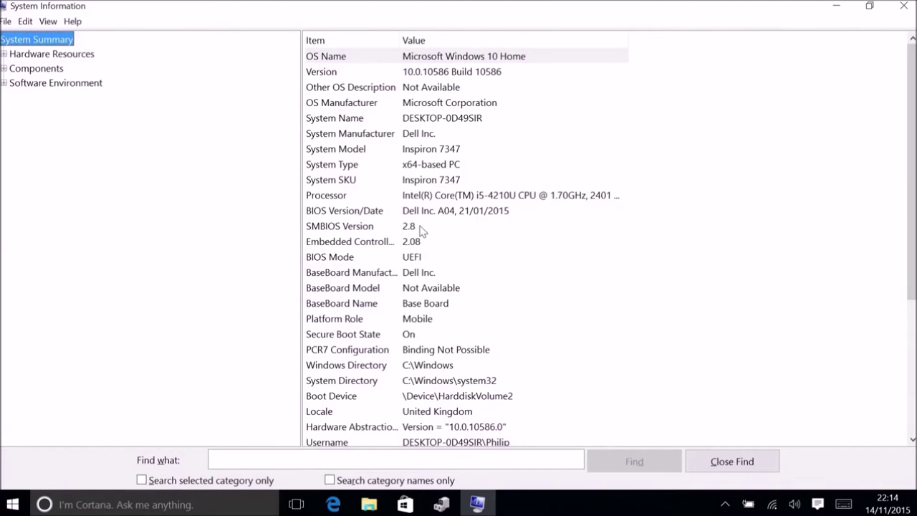
scroll(463, 281, down, 4)
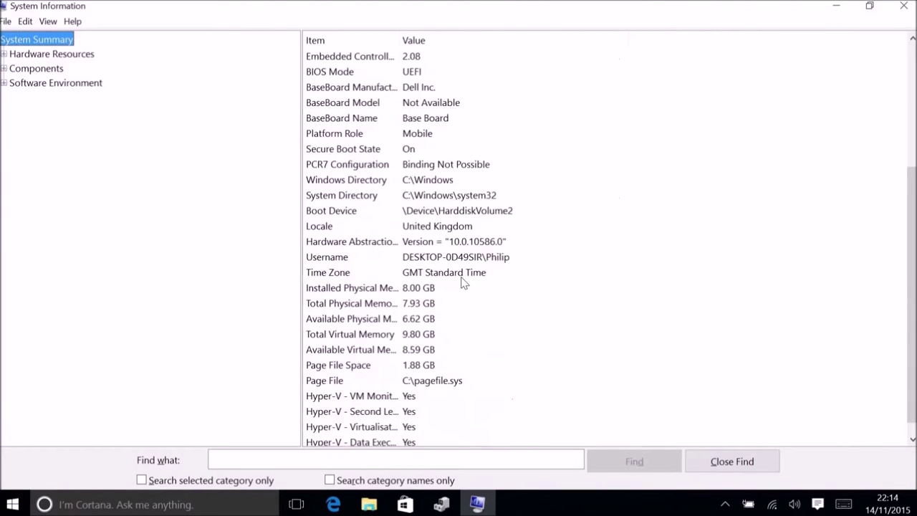
scroll(459, 294, up, 5)
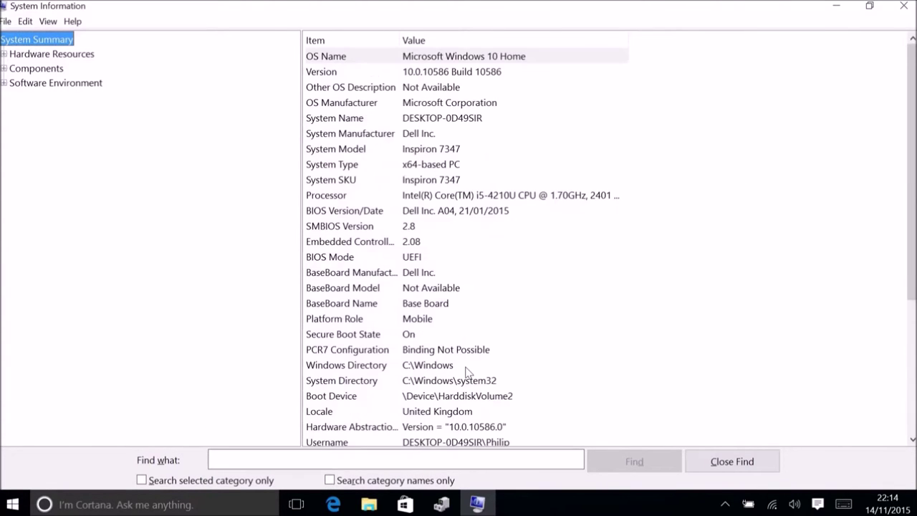
click(836, 6)
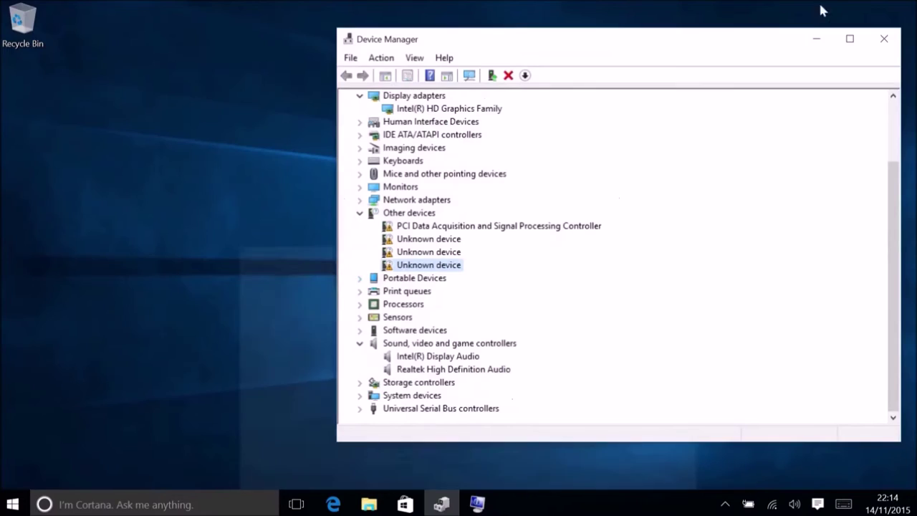
Start a check for updates in Windows Update under Update & security, then close Settings.
click(12, 503)
click(60, 420)
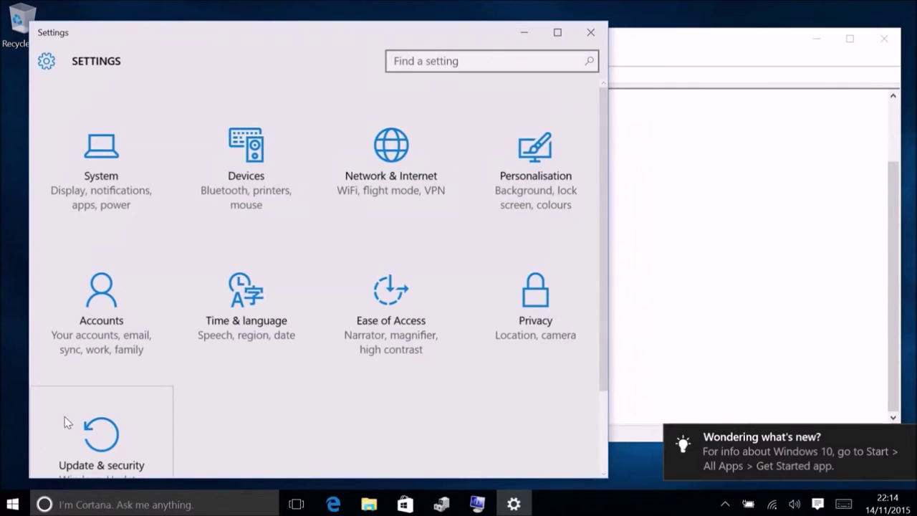
click(153, 450)
click(341, 179)
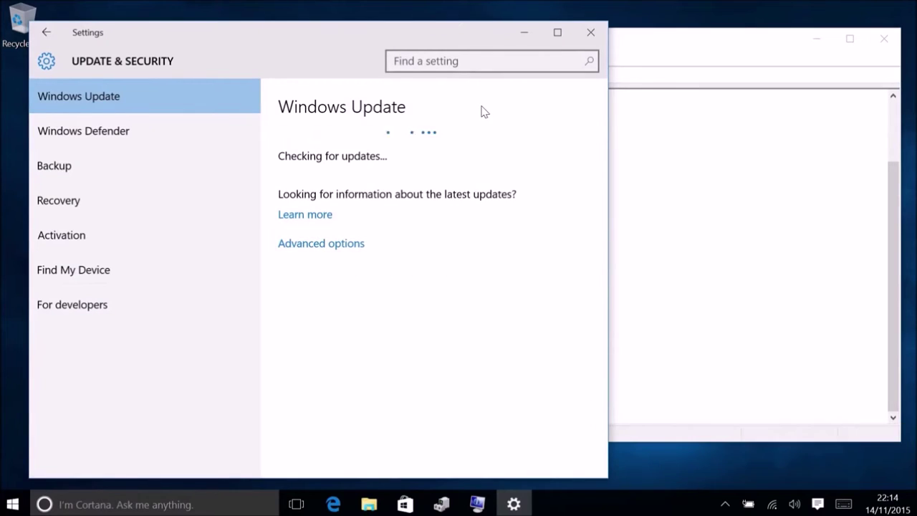
click(591, 33)
Switch to Microsoft Edge and load the site downloads.dell.com.
click(333, 503)
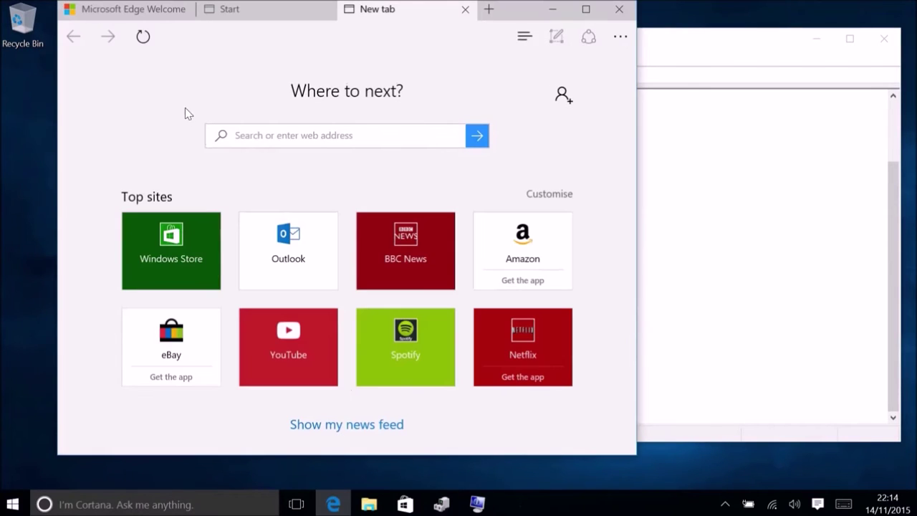
text(dowe)
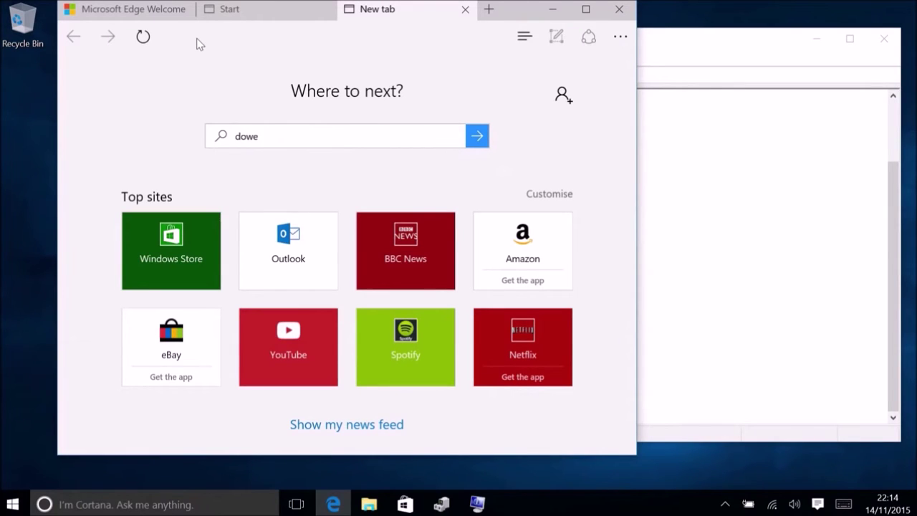
key(BackSpace)
key(BackSpace)
key(BackSpace)
text(downloads.dell.com)
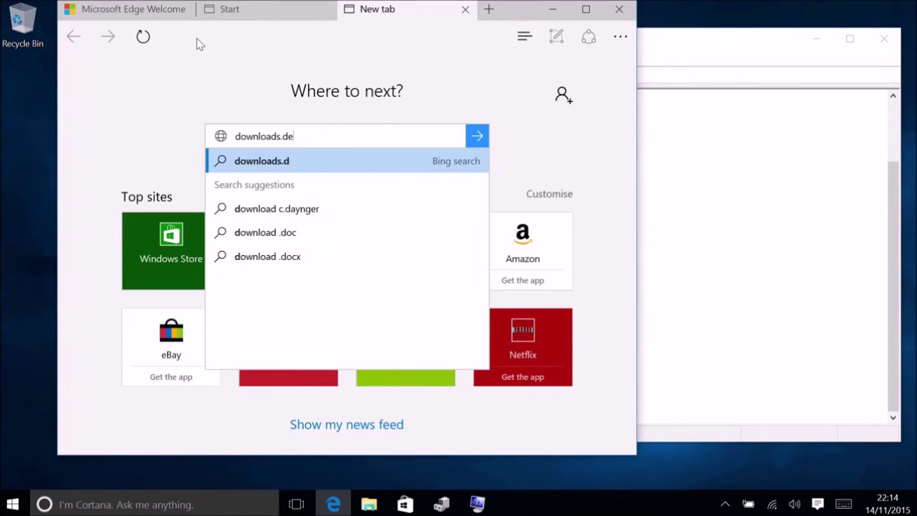
key(Return)
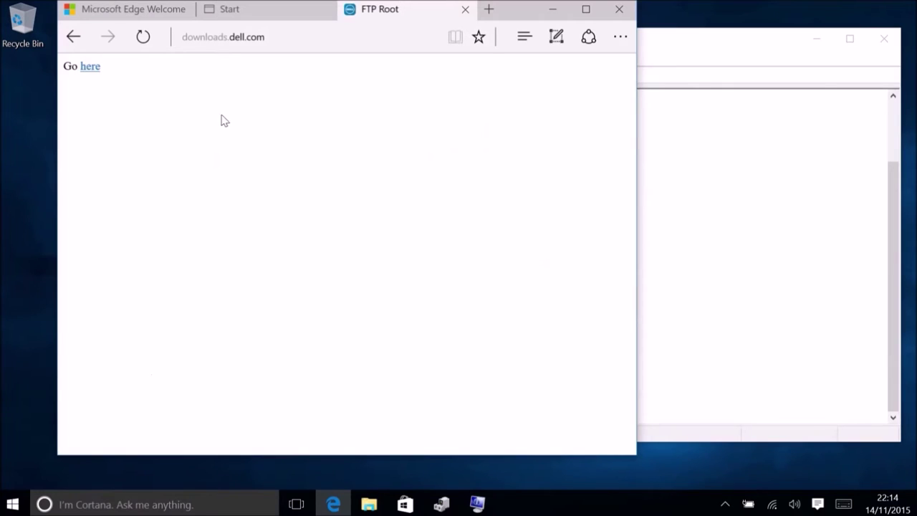
Open the Dell product support page for the Inspiron 13 7347 through the Laptops and Inspiron categories.
scroll(222, 136, down, 3)
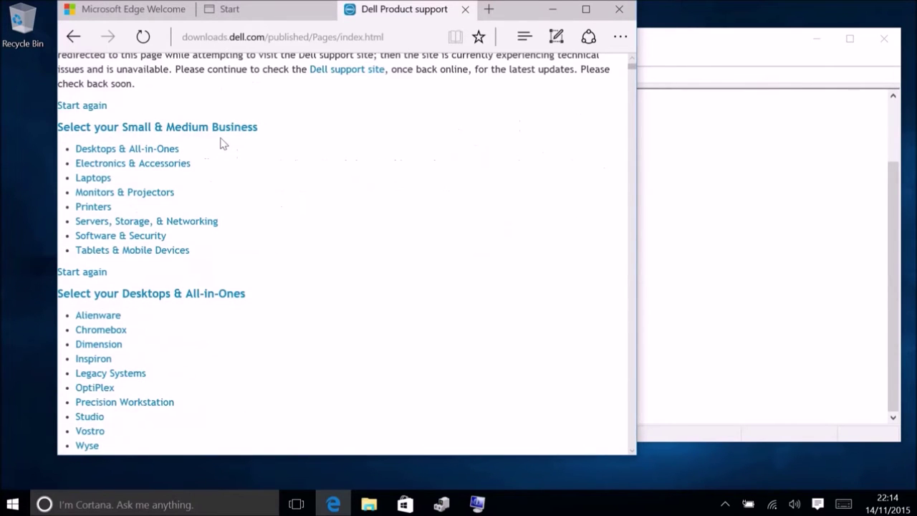
scroll(222, 143, up, 2)
click(93, 299)
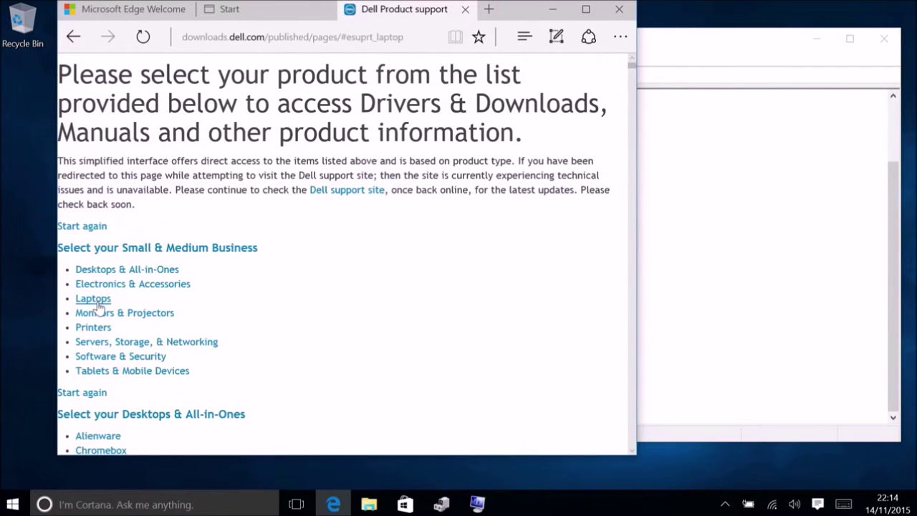
click(92, 148)
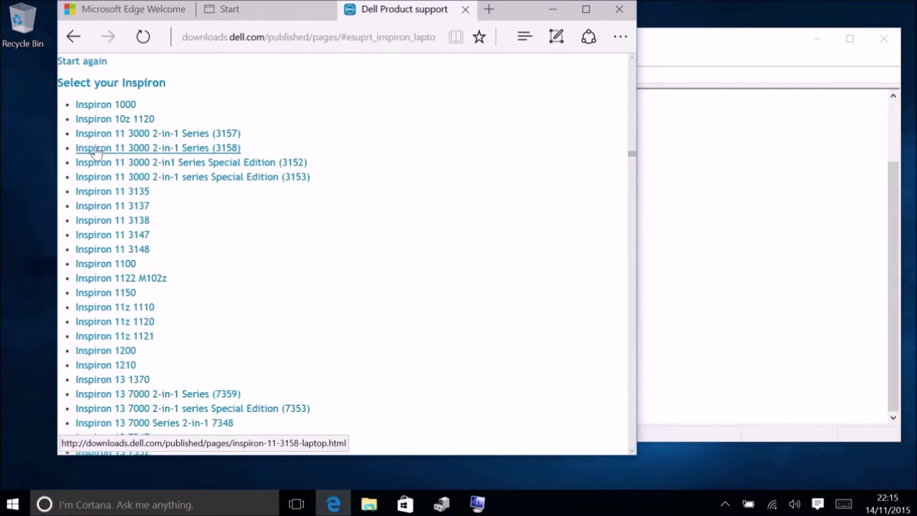
scroll(172, 209, down, 1)
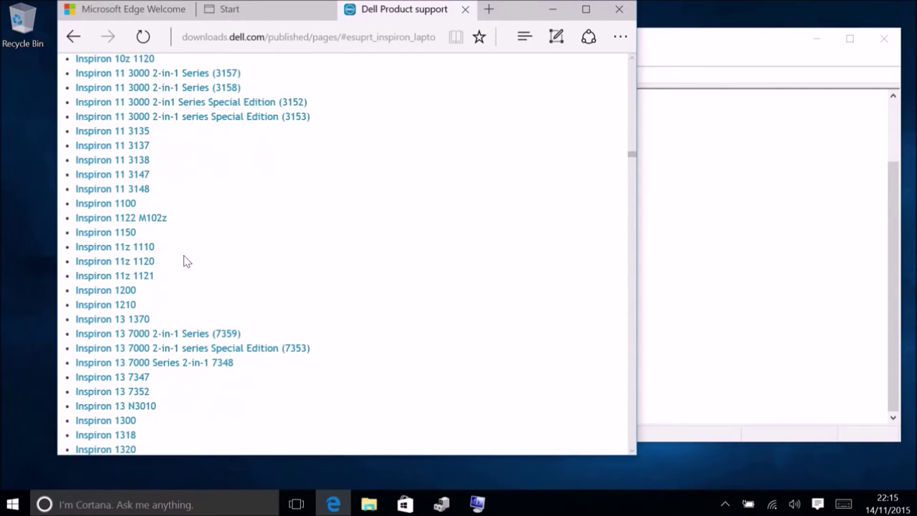
click(139, 379)
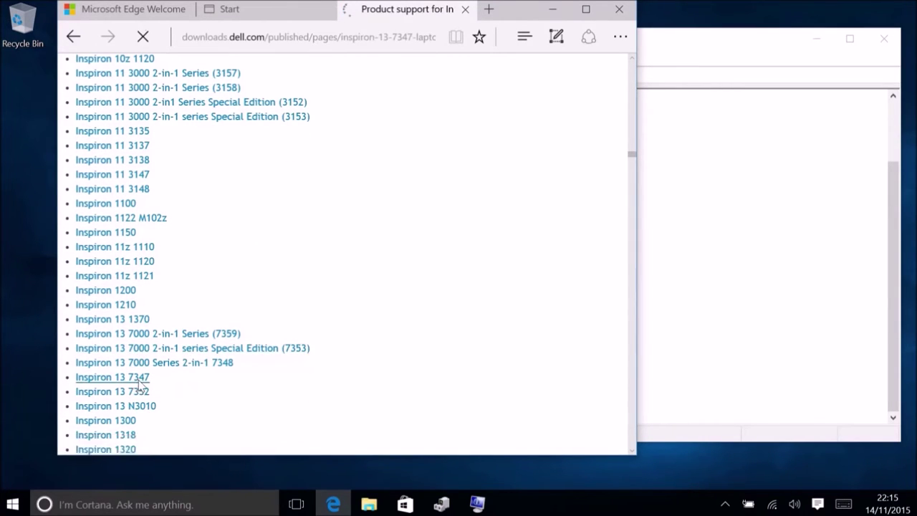
Maximize the browser, review the product's Audio and BIOS downloads, and highlight the version of the newest System BIOS.
click(586, 8)
scroll(524, 102, down, 5)
scroll(524, 102, down, 3)
scroll(524, 103, down, 1)
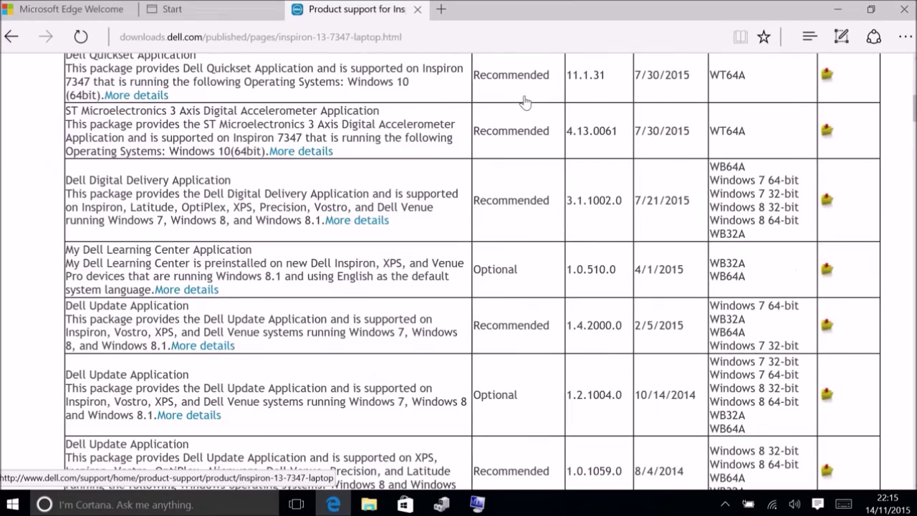
scroll(524, 103, down, 10)
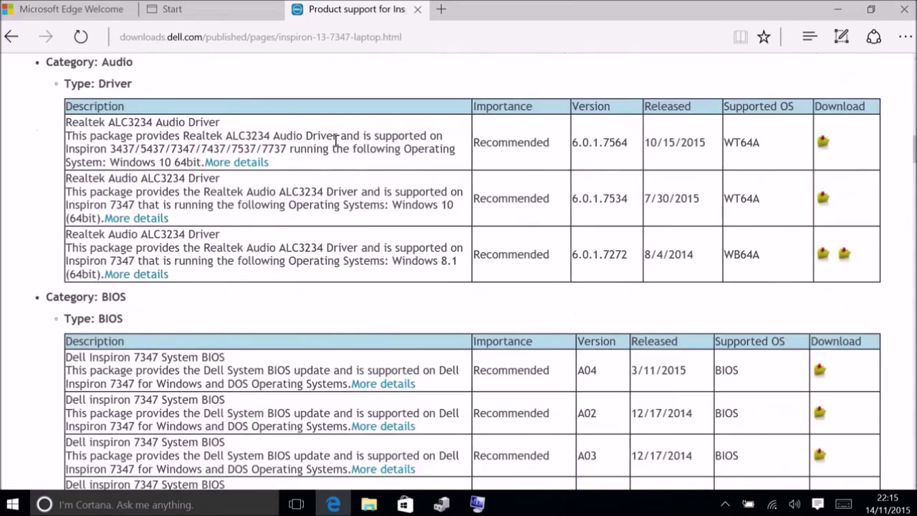
scroll(361, 142, down, 2)
drag(604, 245, 569, 248)
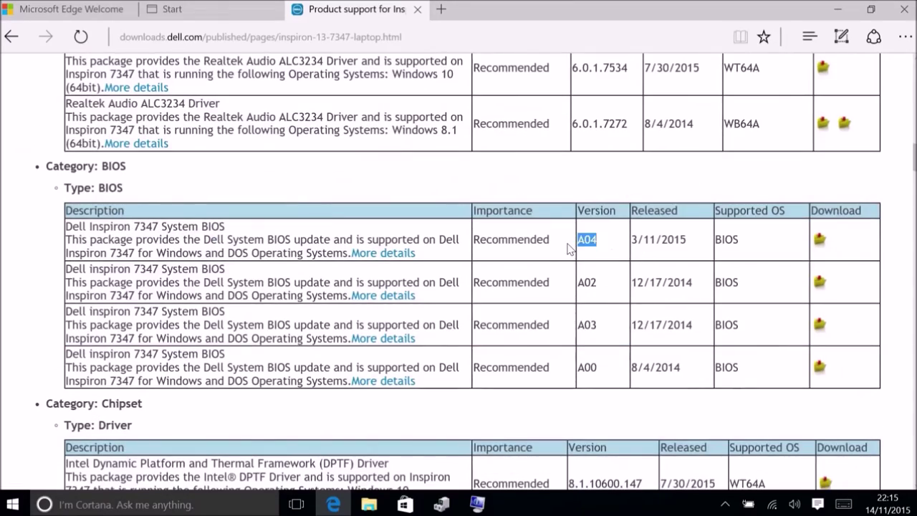
Examine the Windows 10 drivers in the Chipset category and highlight the version of the Windows 10 Intel Chipset Driver.
scroll(569, 247, down, 6)
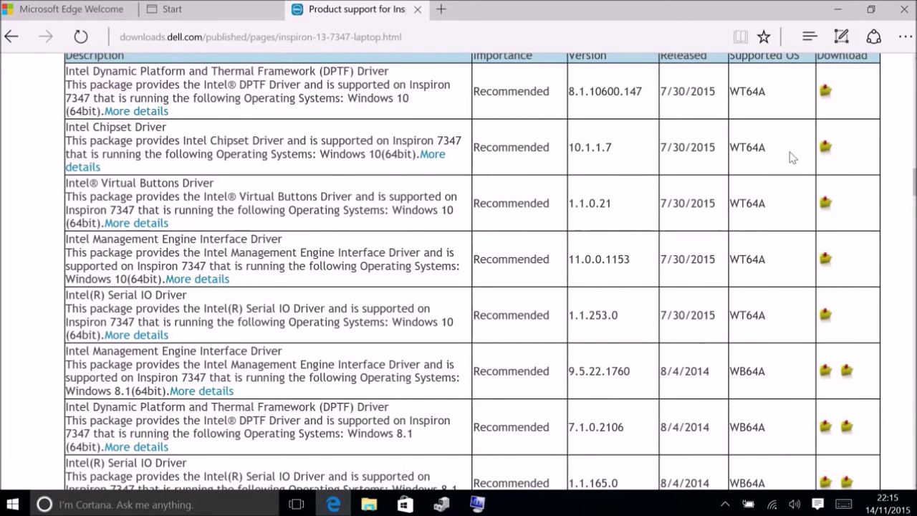
drag(880, 326, 68, 72)
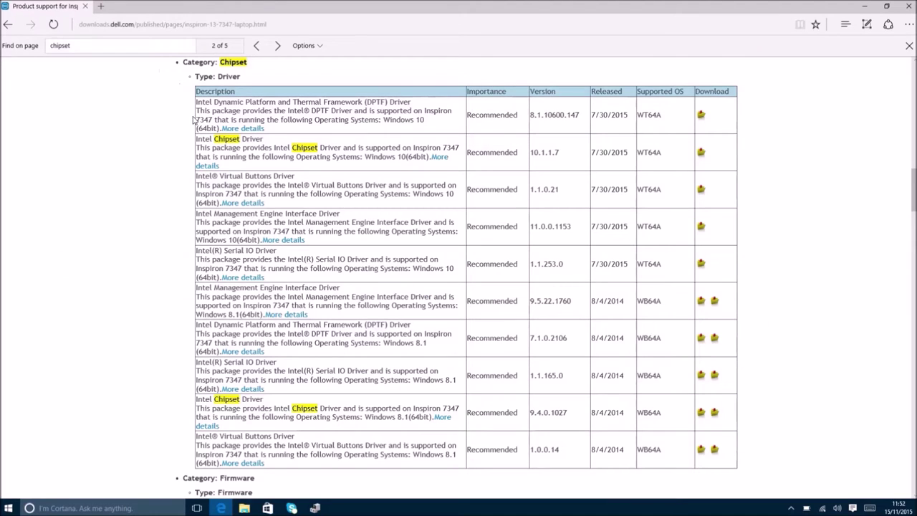
drag(196, 138, 456, 193)
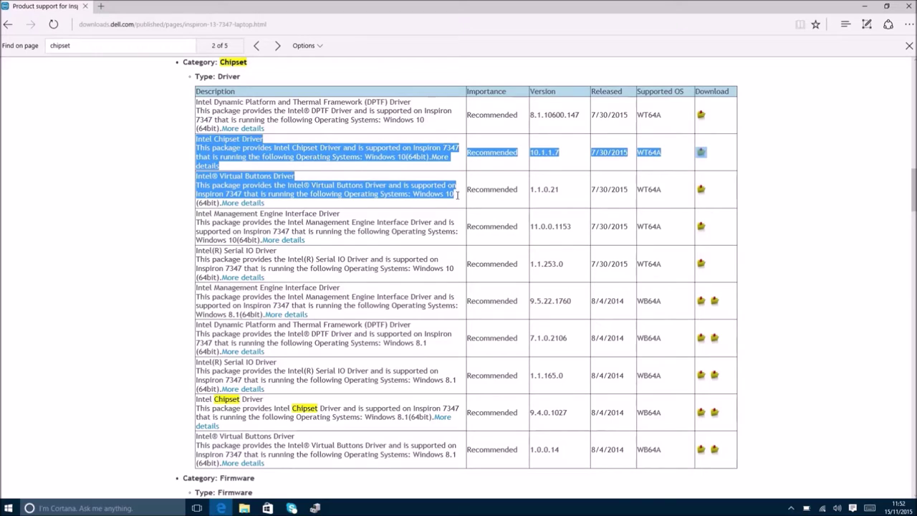
click(495, 175)
drag(529, 166, 560, 158)
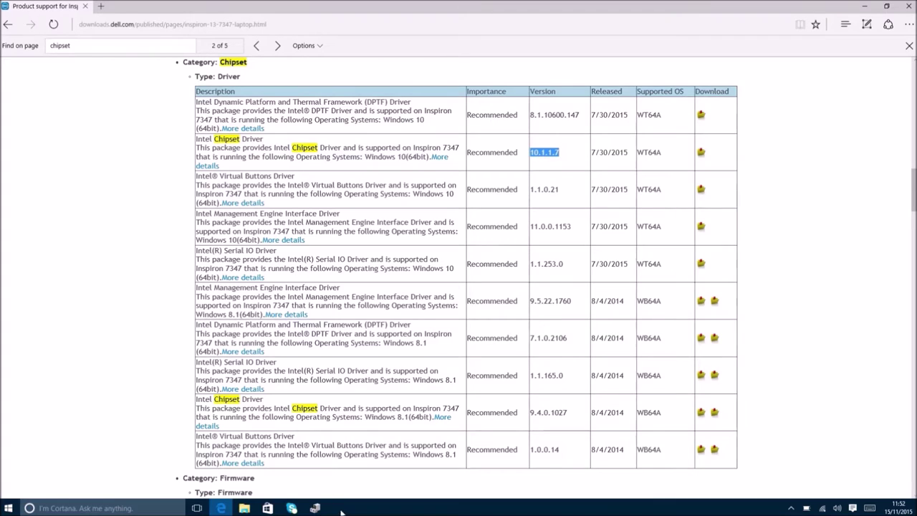
Switch to Device Manager and view the driver details of the Intel(R) 8 Series SMBus Controller - 9C22 among the system devices.
click(315, 508)
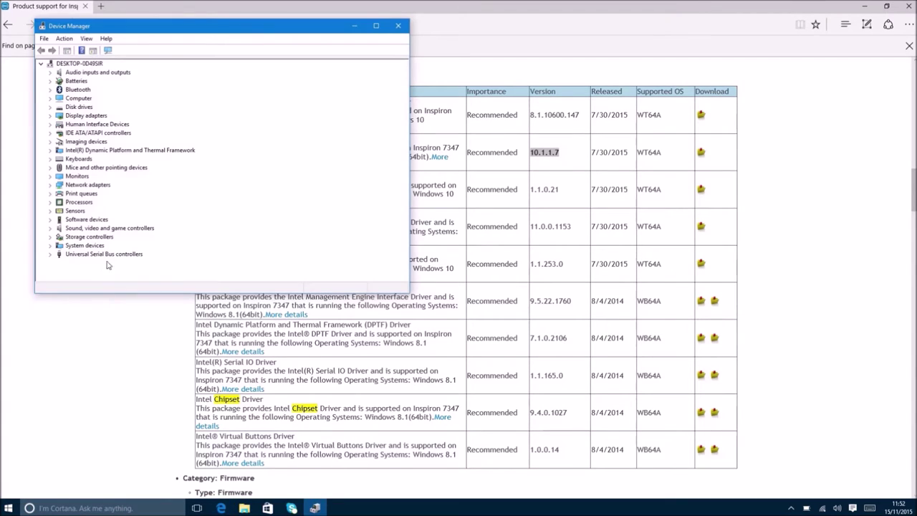
click(50, 247)
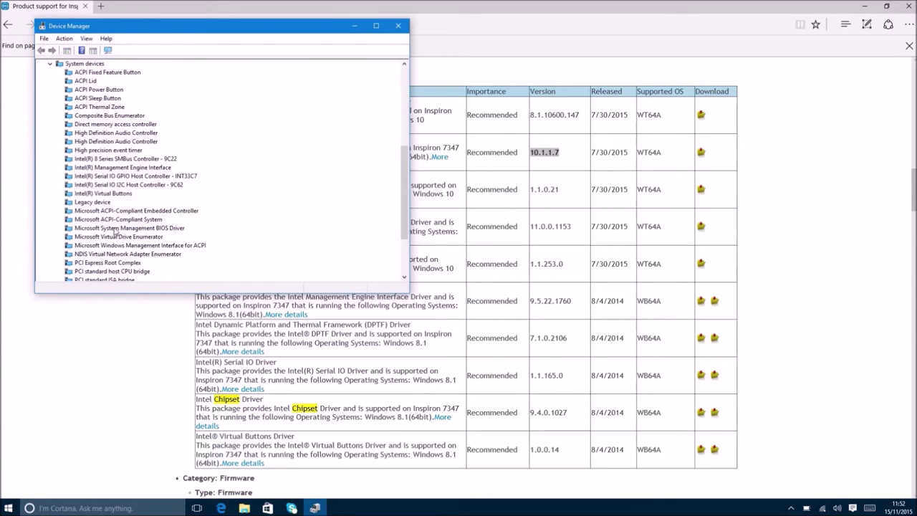
right_click(142, 158)
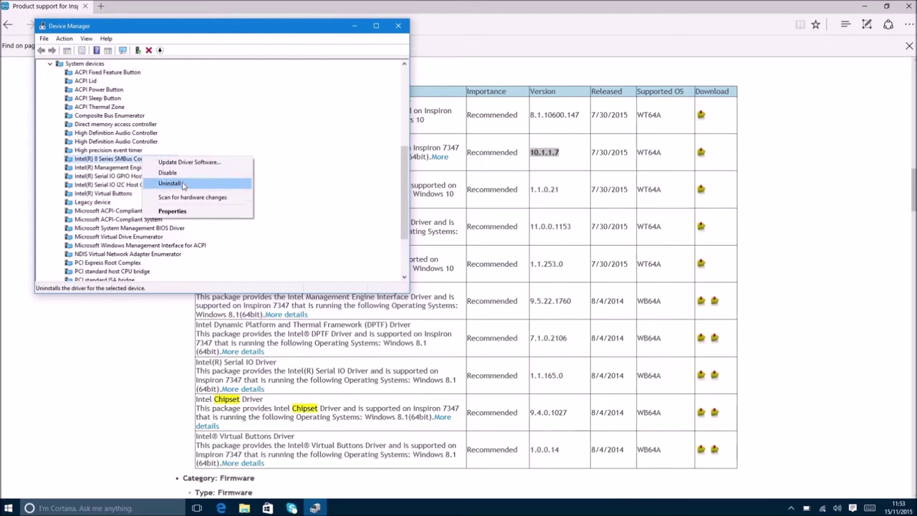
click(172, 212)
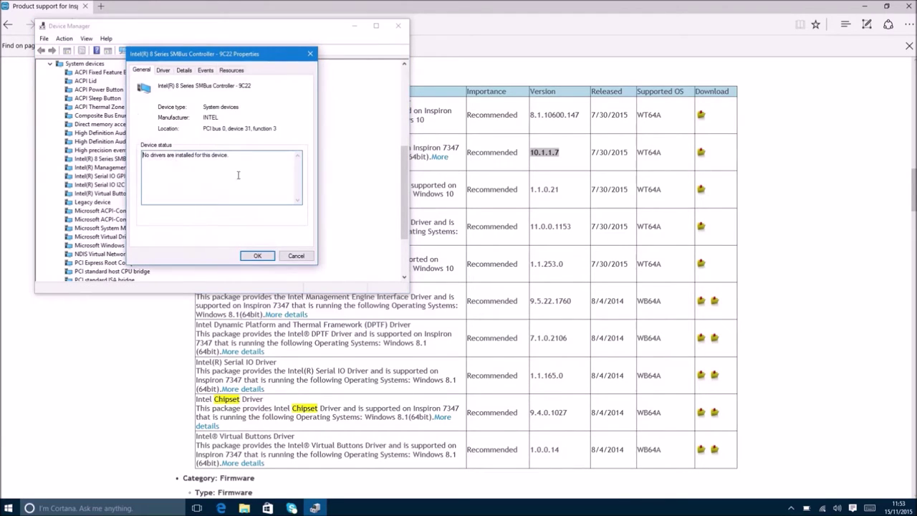
click(161, 71)
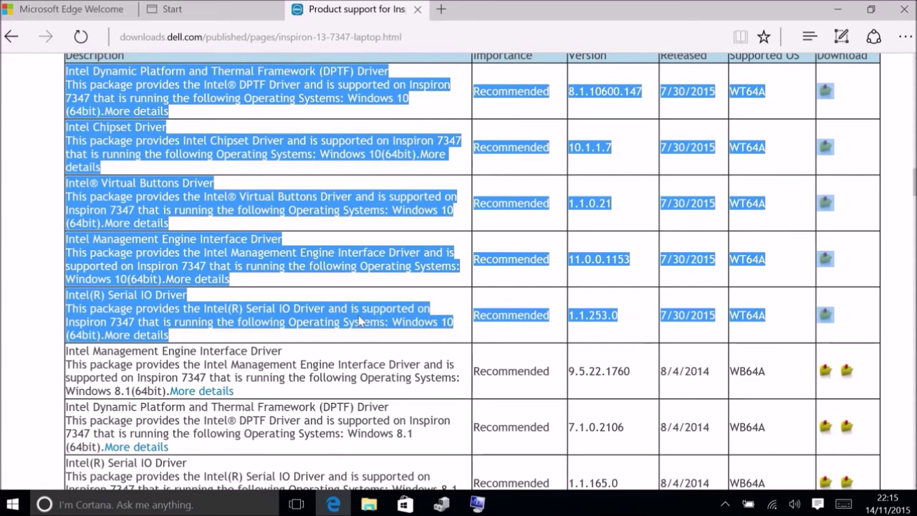
Clear the text selection on the Dell page and trace across the Windows 10 Intel Virtual Buttons Driver entry.
click(357, 310)
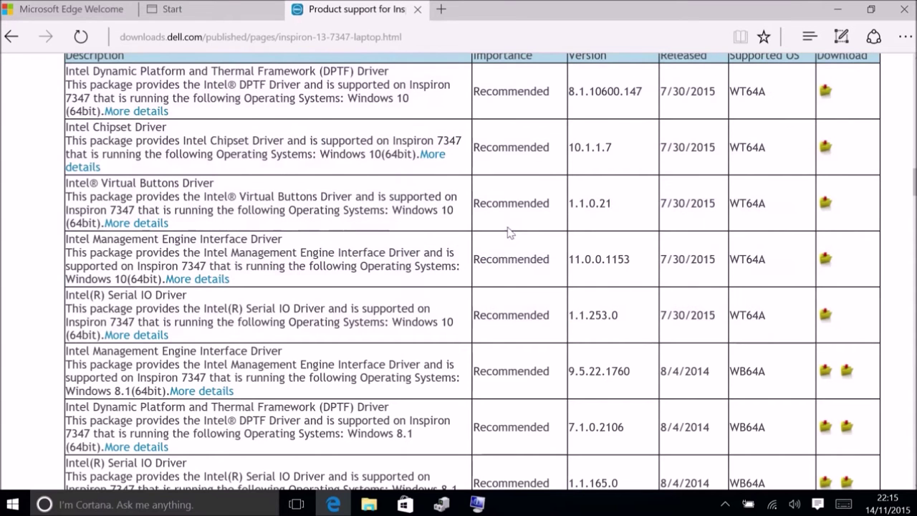
drag(99, 182, 708, 201)
click(708, 201)
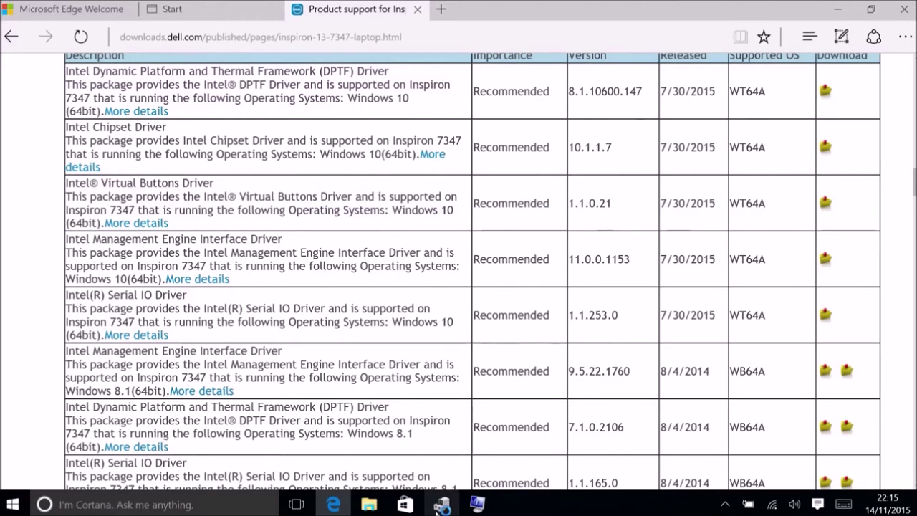
View the Intel(R) Management Engine Interface's driver details in Device Manager and highlight the matching Windows 10 driver's version on the Dell page.
click(442, 504)
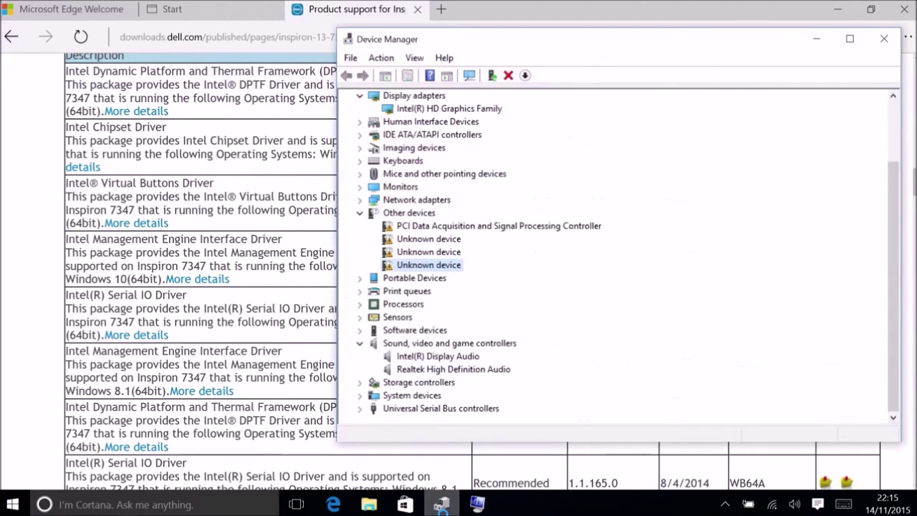
click(360, 396)
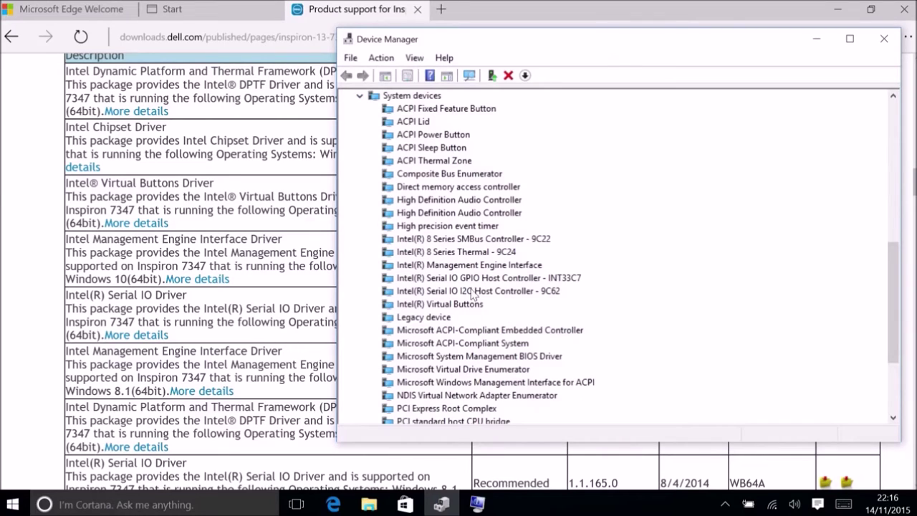
right_click(479, 265)
click(516, 351)
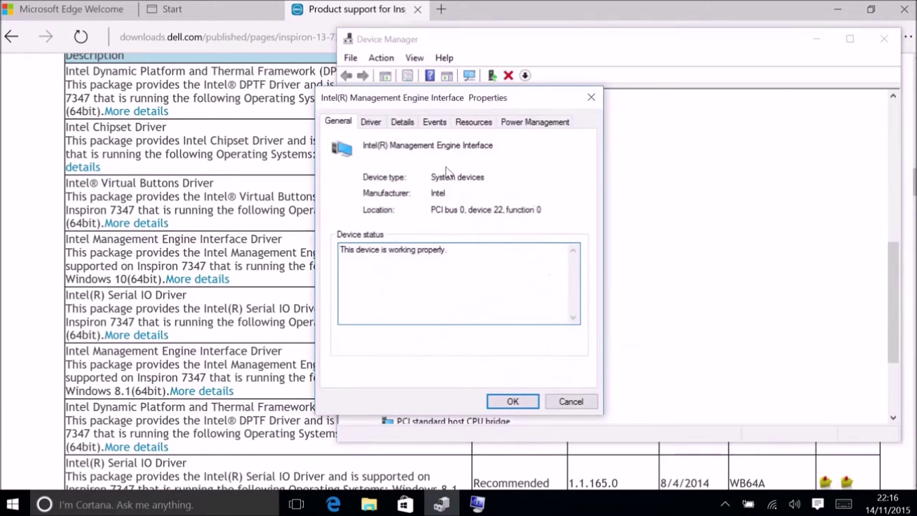
click(371, 124)
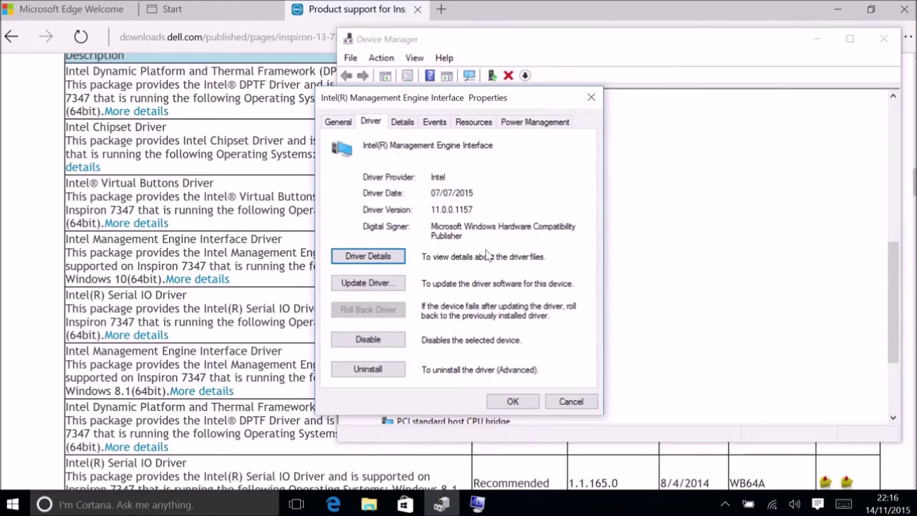
click(279, 216)
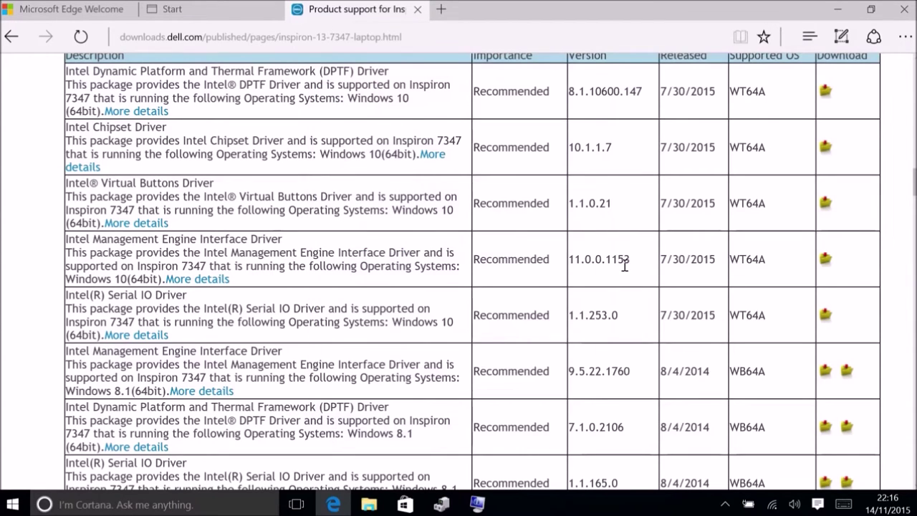
drag(629, 260, 556, 260)
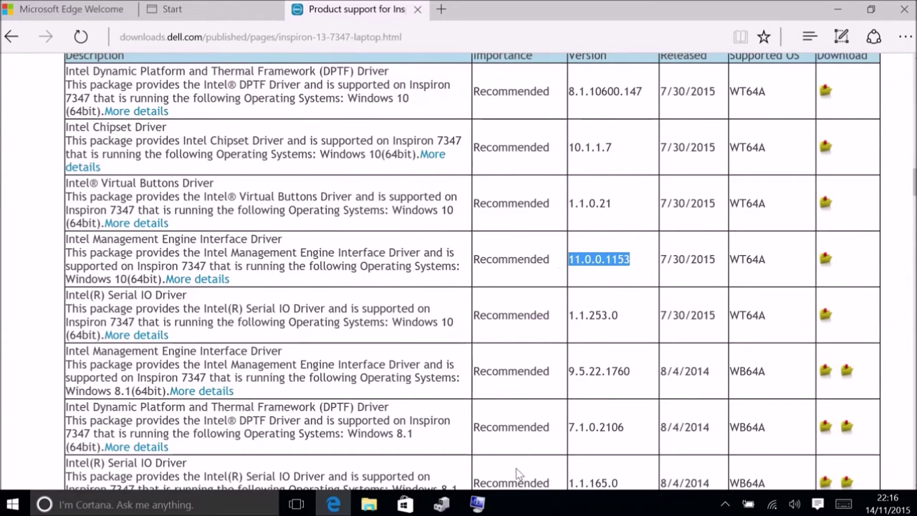
View the Intel(R) Serial IO GPIO Host Controller's driver details in Device Manager and highlight the Windows 10 Serial IO Driver's version on the Dell page.
click(490, 505)
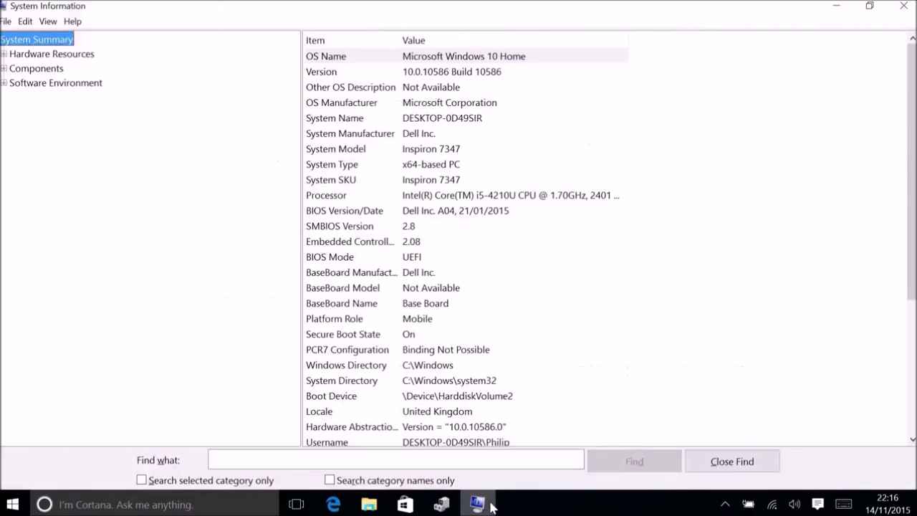
click(492, 506)
click(443, 506)
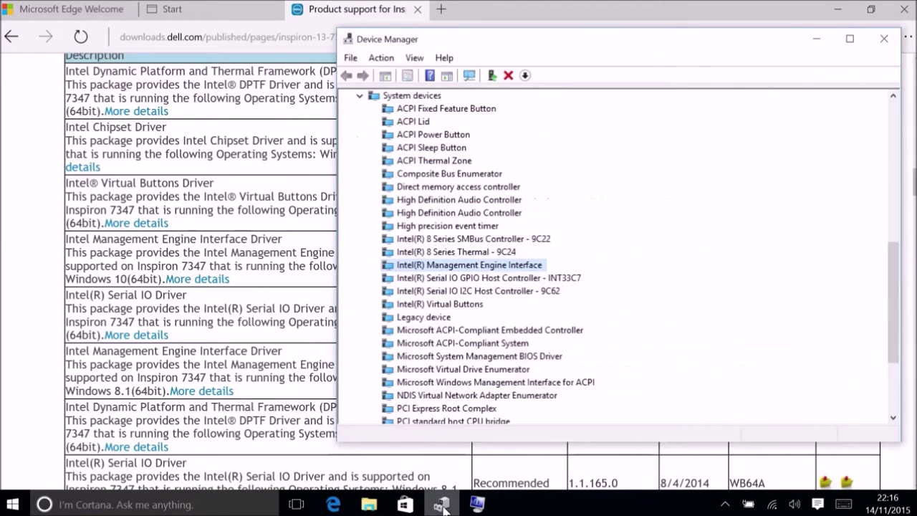
click(443, 507)
click(441, 506)
mouse_move(585, 55)
mouse_down()
mouse_move(771, 3)
mouse_move(851, 40)
mouse_move(898, 33)
mouse_move(645, 55)
mouse_move(509, 53)
mouse_move(582, 59)
mouse_up()
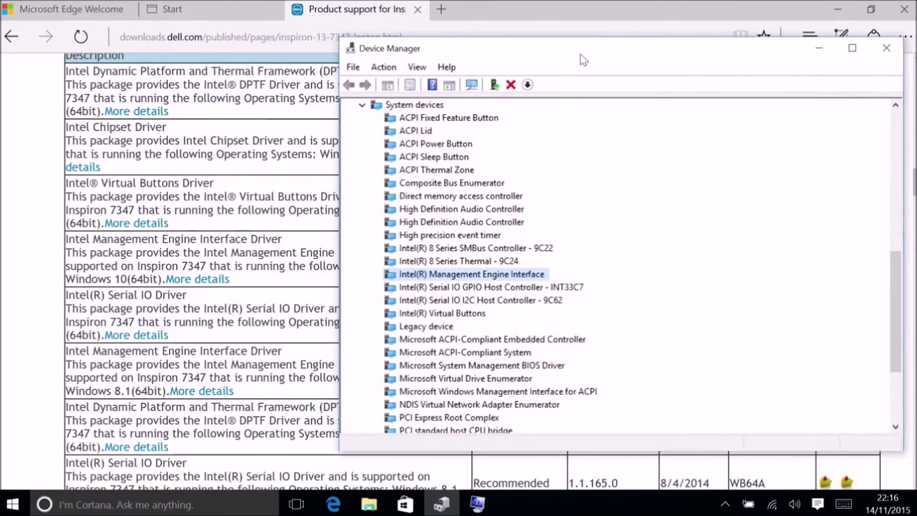
right_click(519, 290)
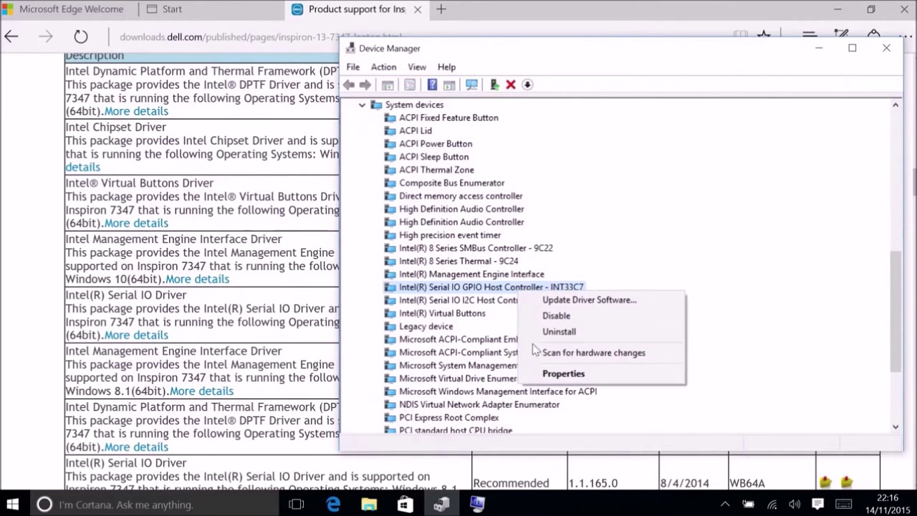
click(559, 373)
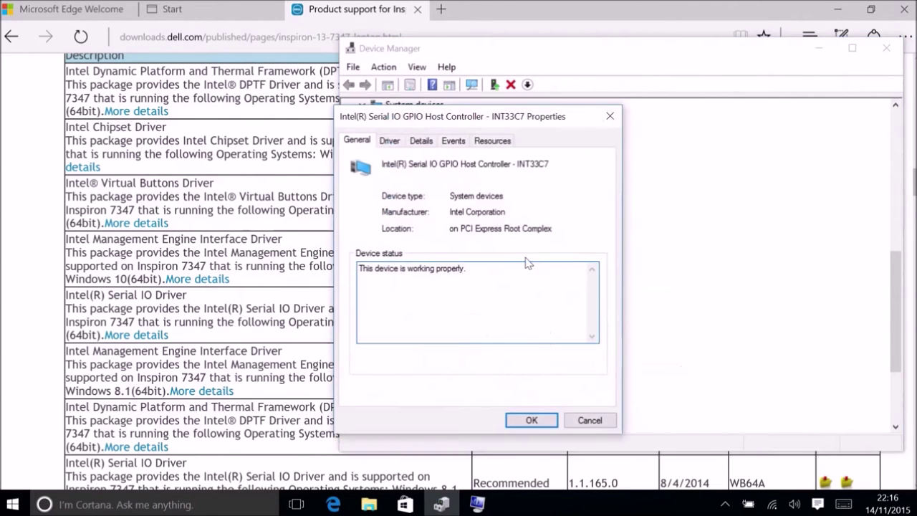
click(389, 140)
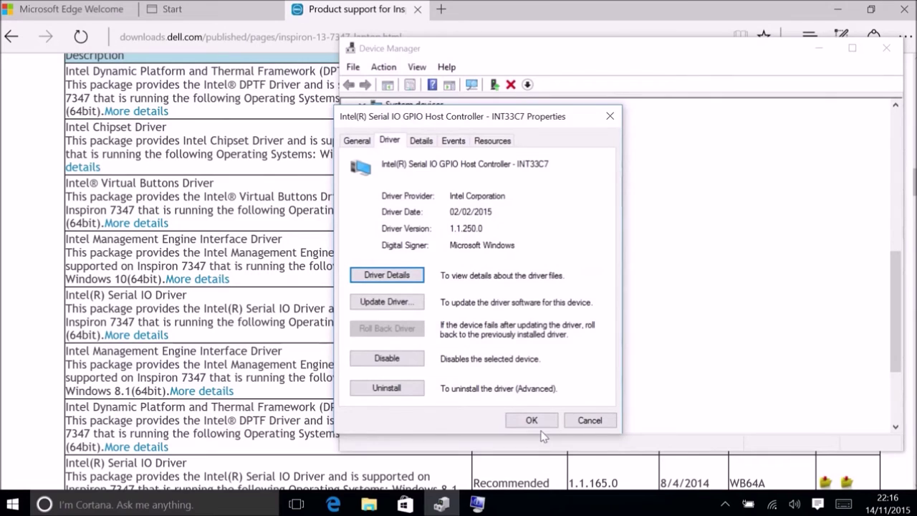
drag(443, 117, 88, 128)
click(303, 322)
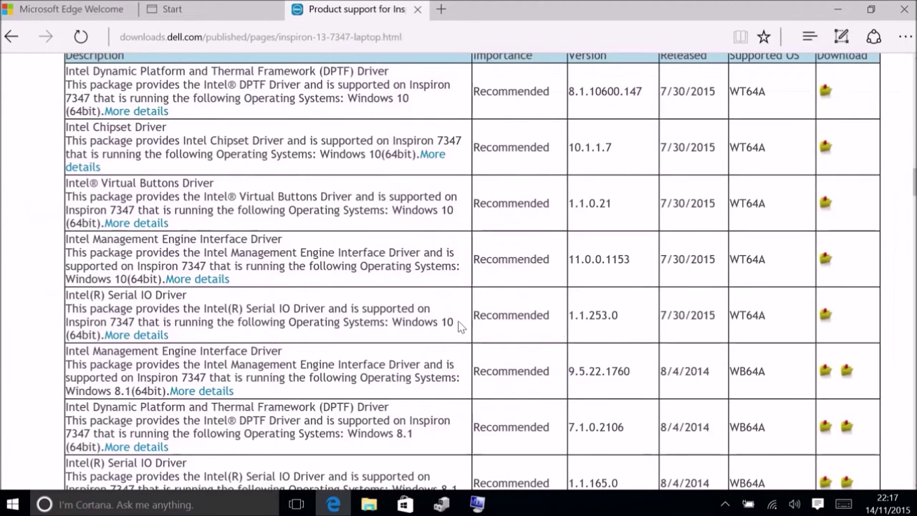
drag(617, 308, 565, 313)
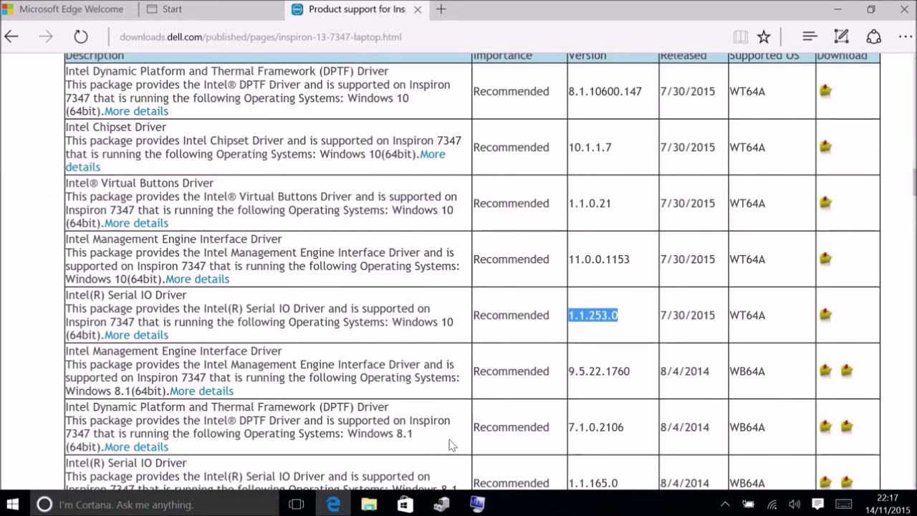
Check the driver version of the Intel(R) Serial IO I2C Host Controller - 9C62 in Device Manager and close System Information.
click(476, 504)
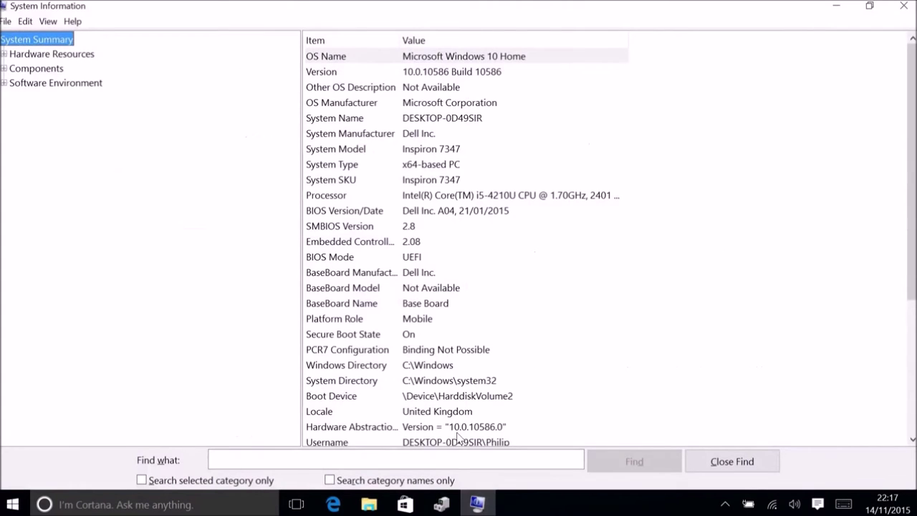
click(440, 504)
click(501, 304)
right_click(503, 308)
click(540, 387)
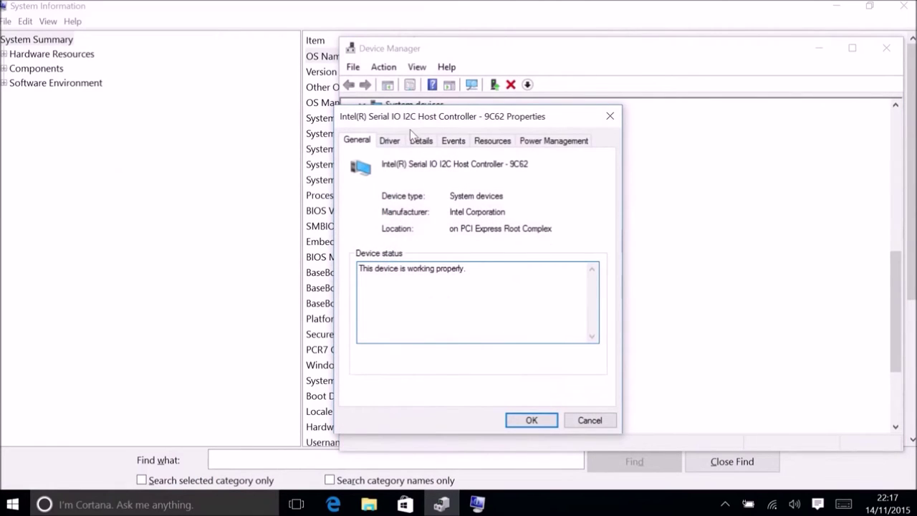
click(390, 141)
drag(493, 229, 441, 227)
click(531, 421)
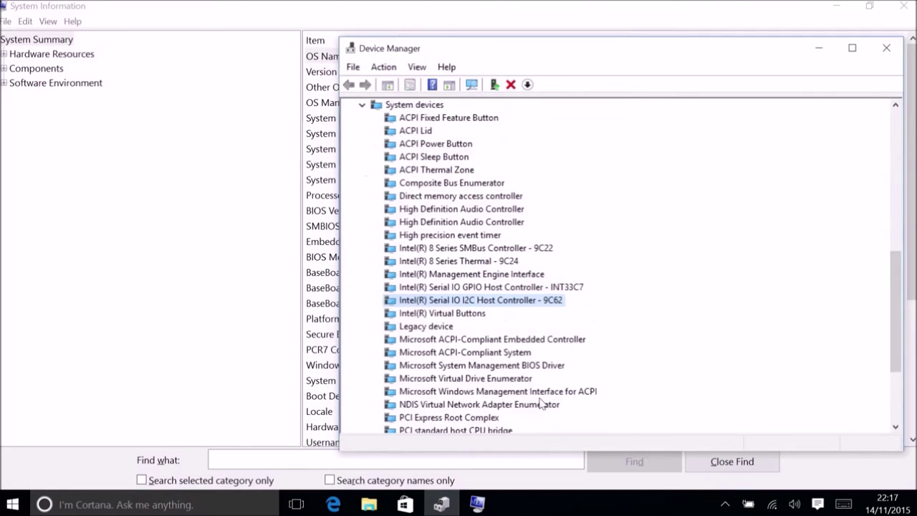
click(903, 6)
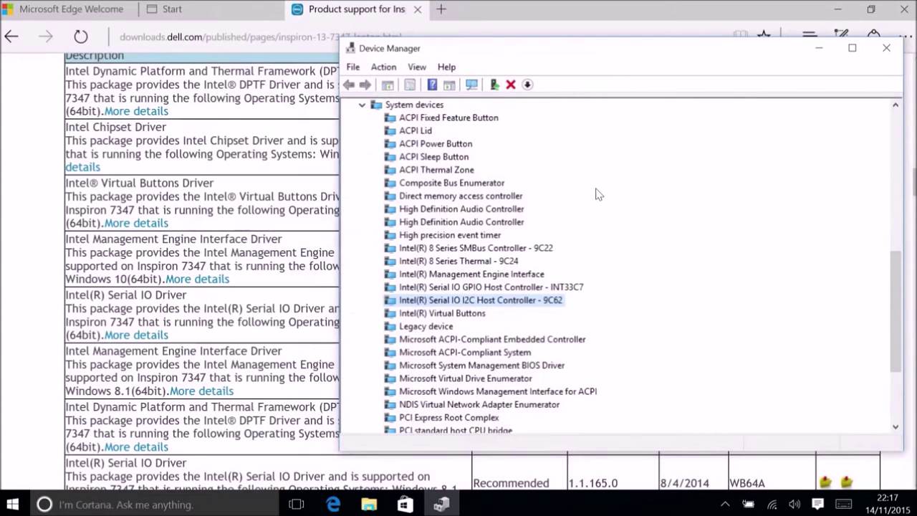
Review the Windows 10 chipset entries on the Dell page and compare the Intel(R) Virtual Buttons driver details from Device Manager.
click(137, 354)
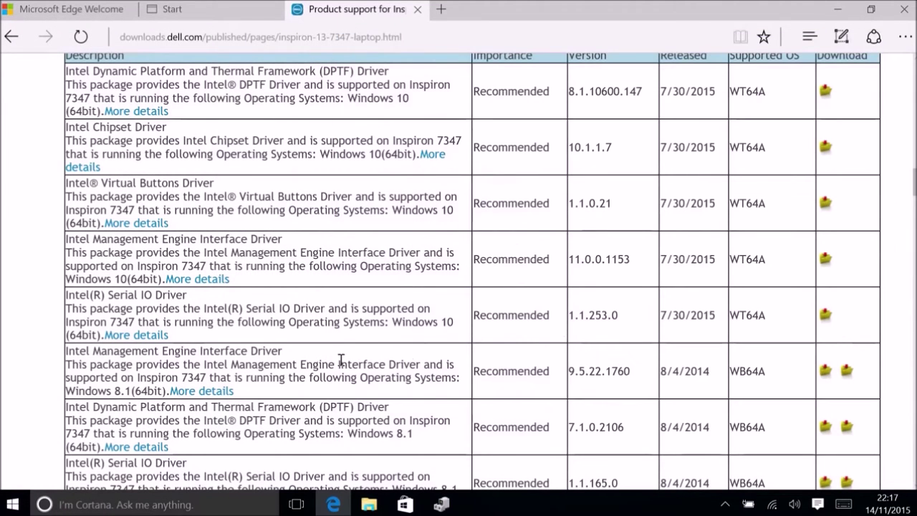
drag(696, 301, 634, 247)
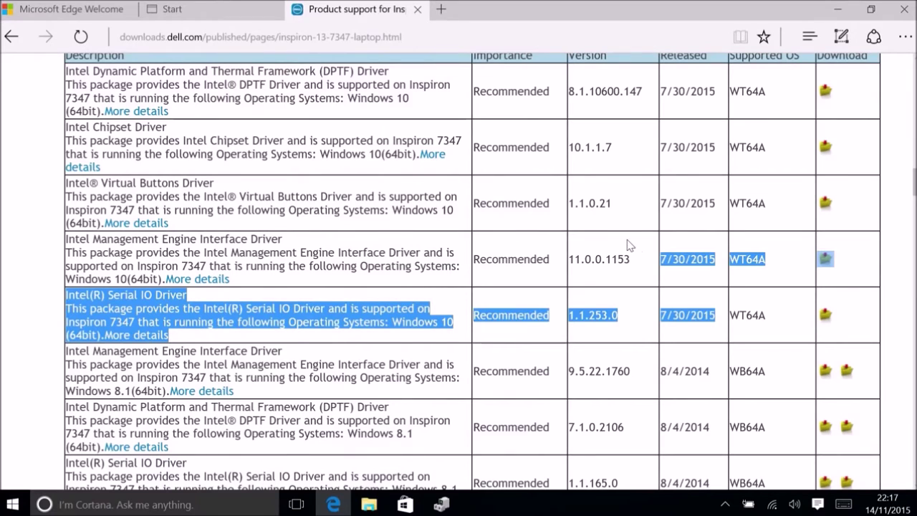
click(642, 201)
click(441, 504)
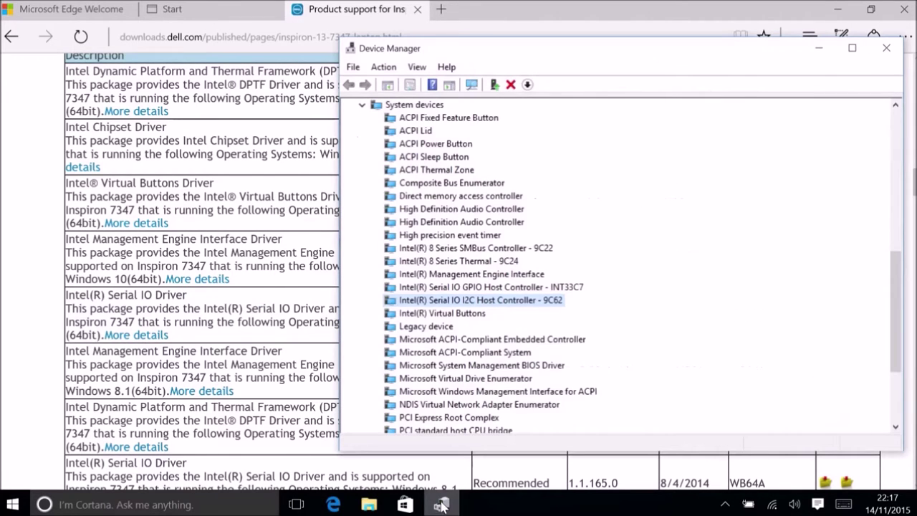
click(481, 381)
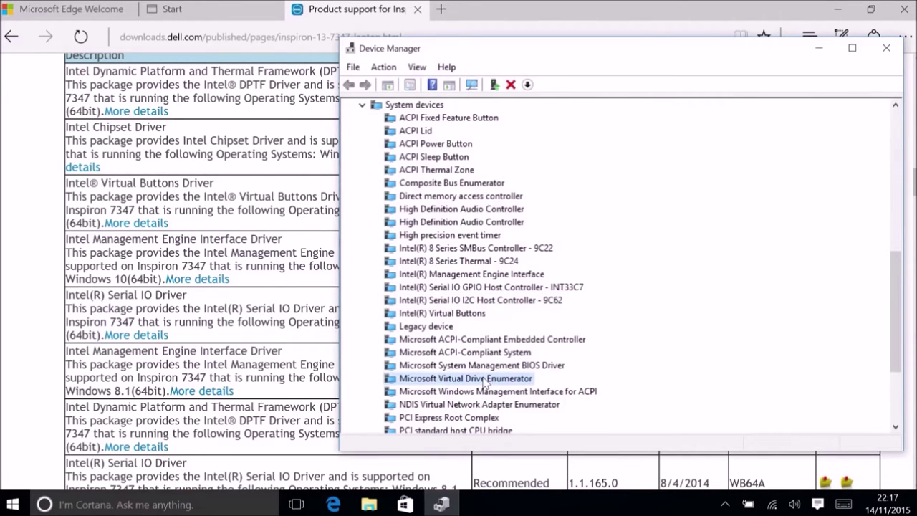
right_click(480, 316)
click(516, 384)
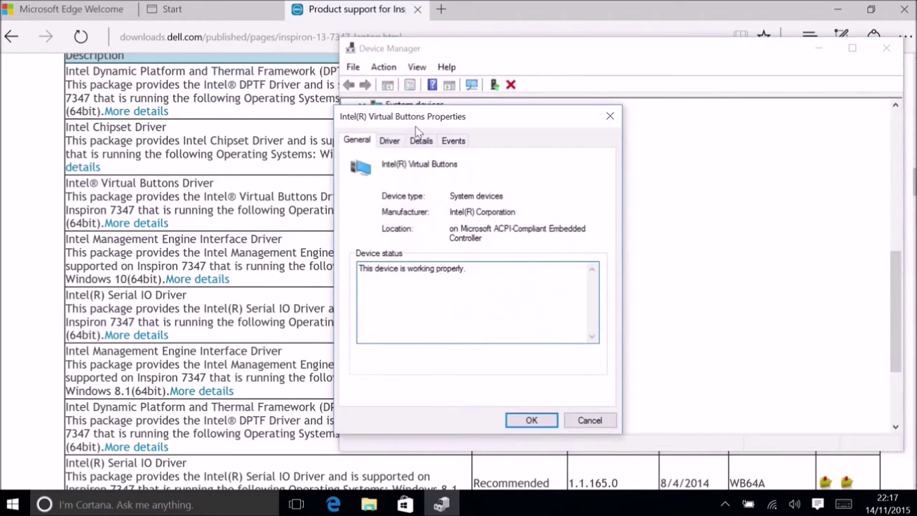
click(390, 142)
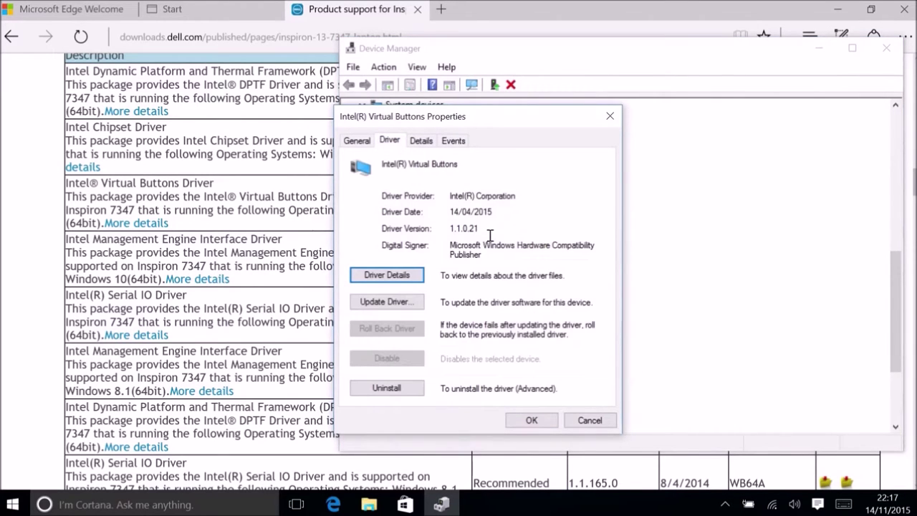
click(246, 200)
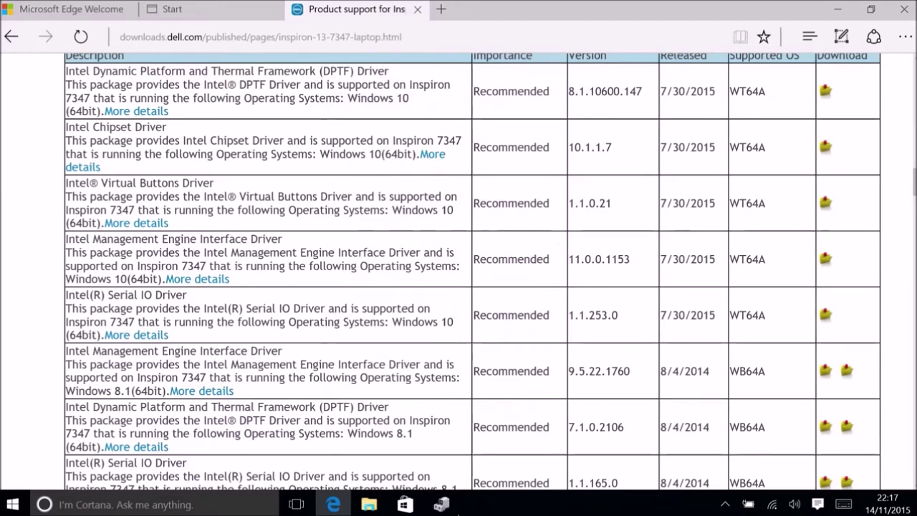
Close the Virtual Buttons, Serial IO GPIO Host Controller and Management Engine Interface property windows in Device Manager.
click(452, 505)
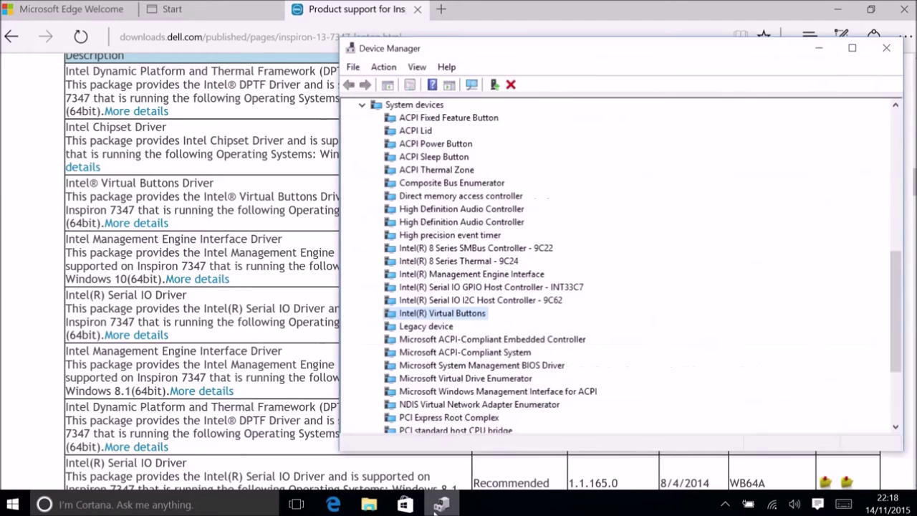
click(887, 48)
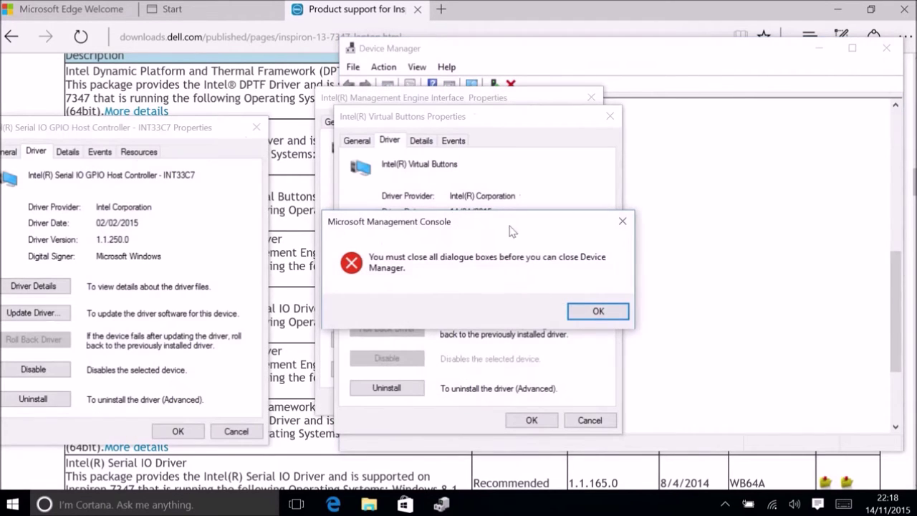
click(598, 313)
click(544, 420)
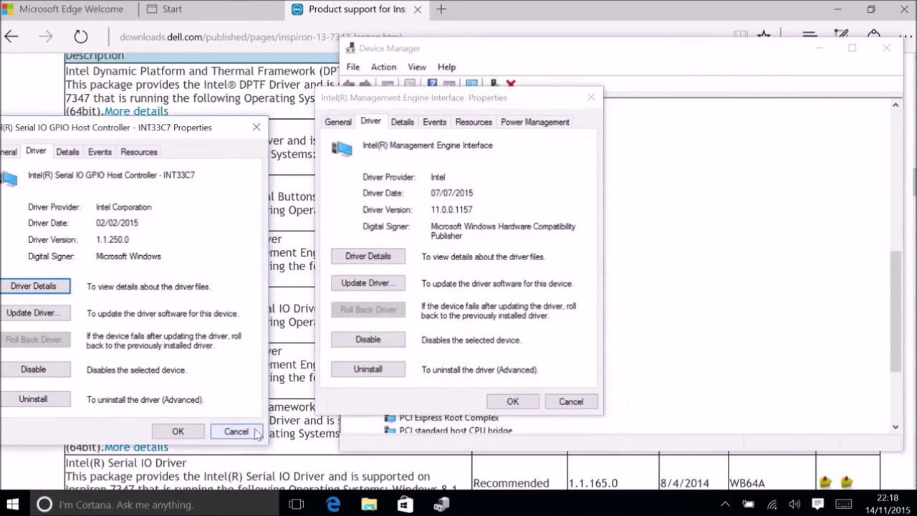
click(178, 431)
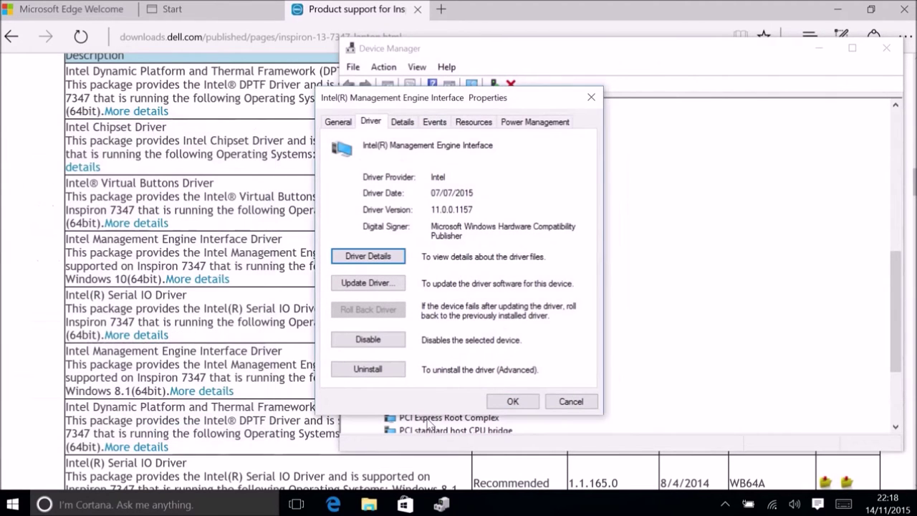
click(513, 401)
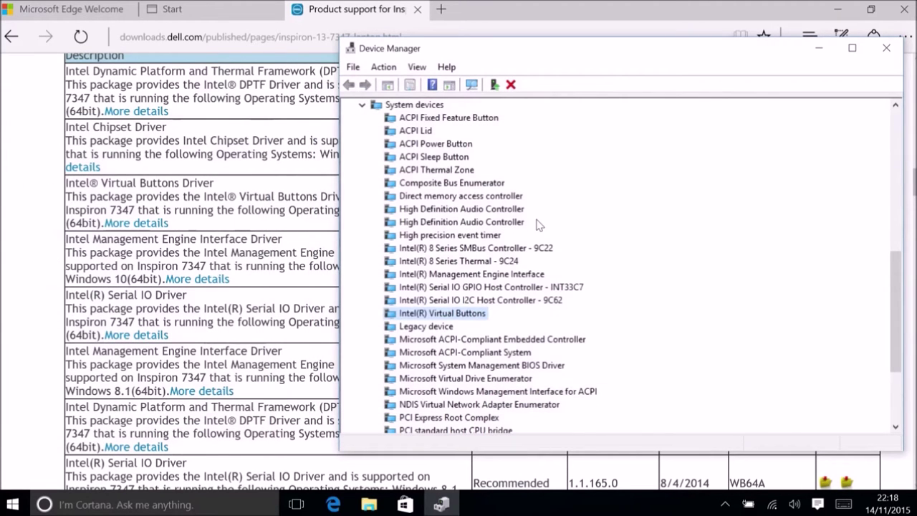
View the hardware IDs of the Intel(R) 8 Series Thermal - 9C24 device and check the entries under Other devices.
right_click(496, 262)
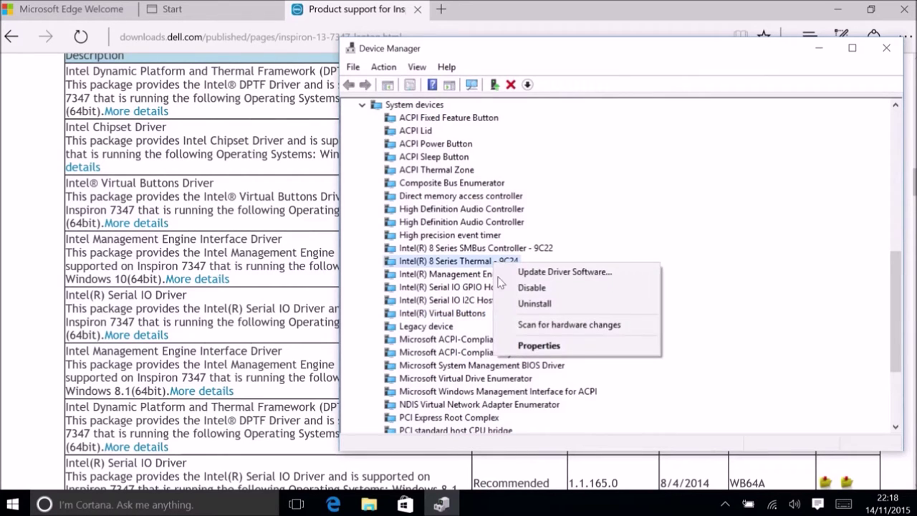
click(537, 346)
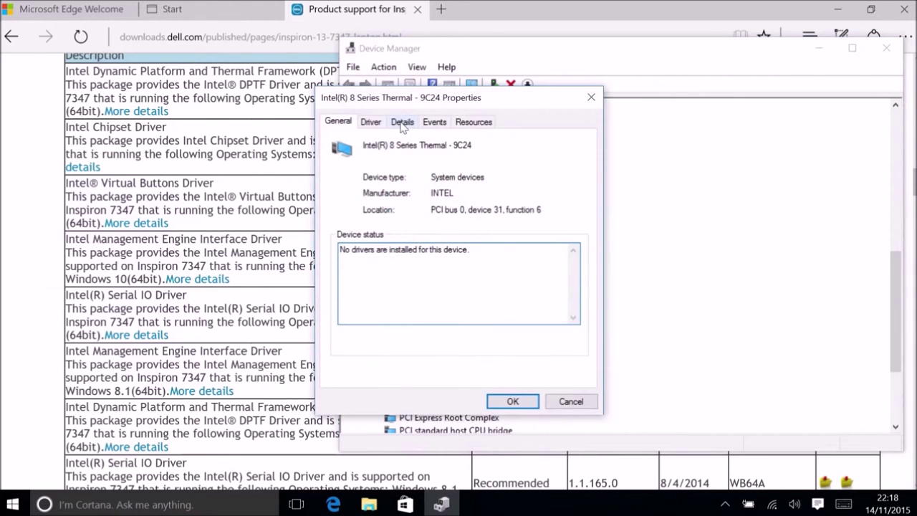
click(403, 123)
click(444, 191)
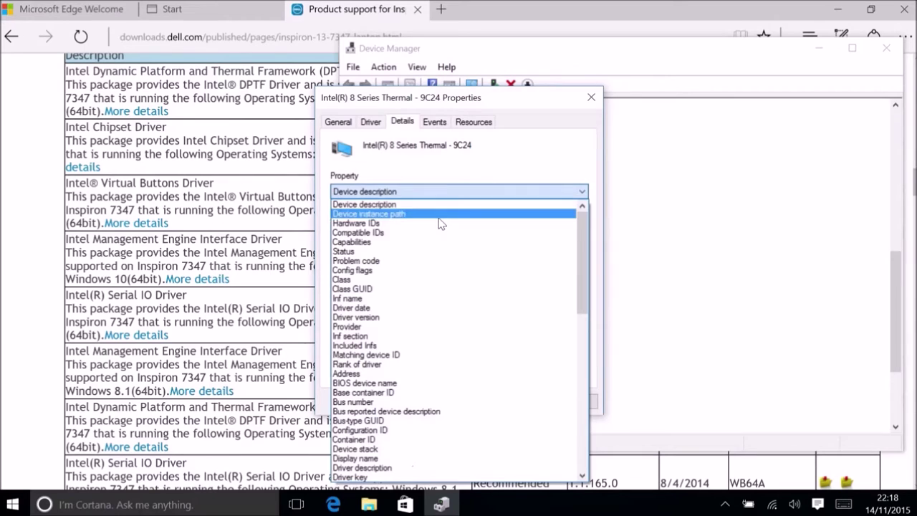
click(441, 213)
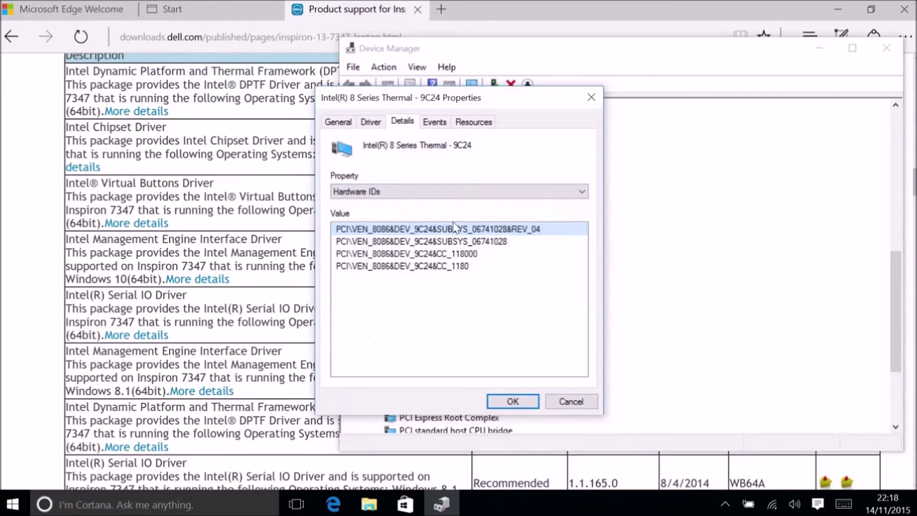
click(513, 402)
scroll(504, 247, up, 2)
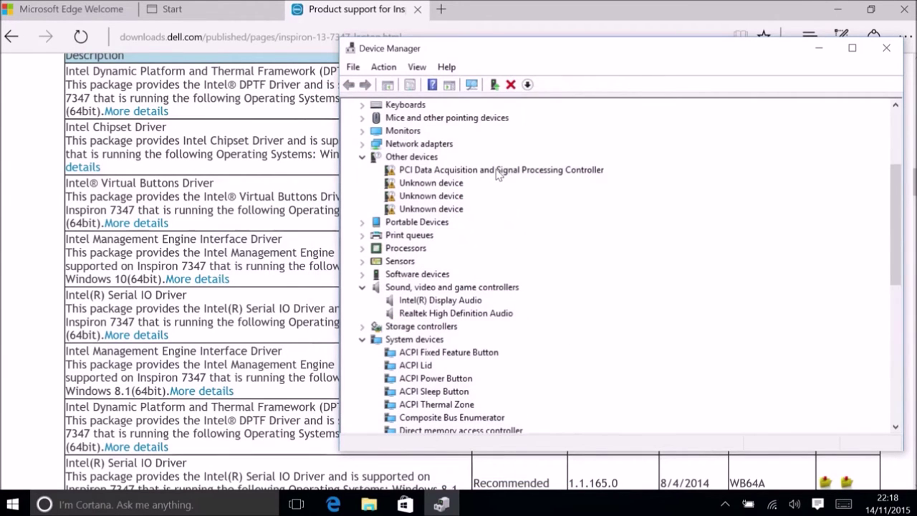
scroll(499, 174, up, 3)
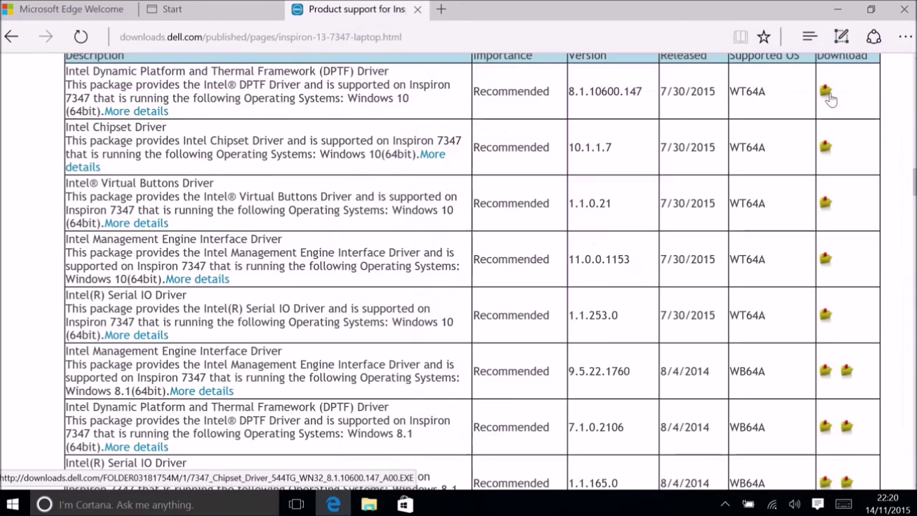
Download the Windows 10 Intel Dynamic Platform and Thermal Framework driver, version 8.1.10600.147, and launch it from the Downloads folder.
click(828, 95)
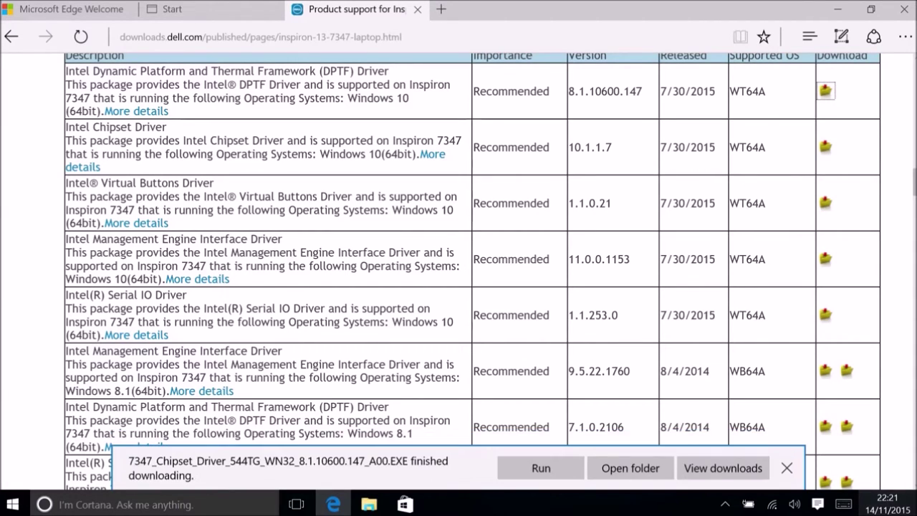
click(637, 476)
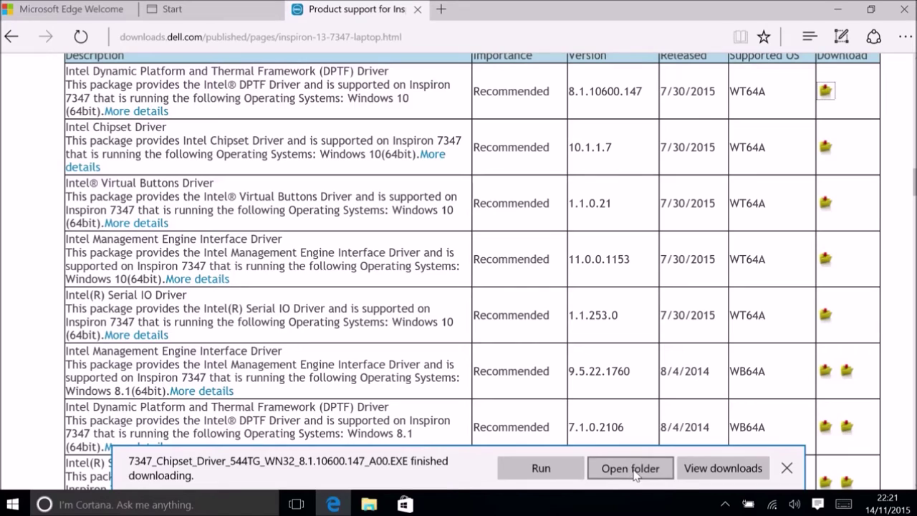
click(633, 472)
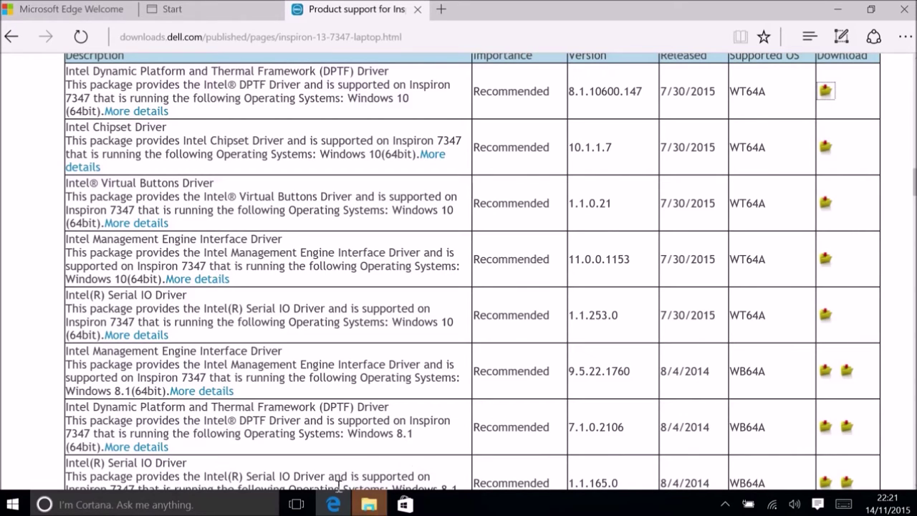
click(366, 506)
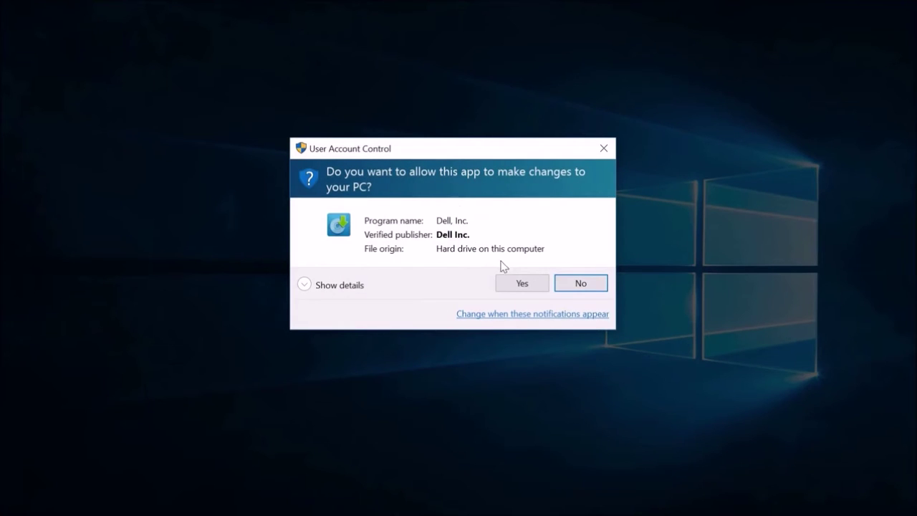
Allow the Dell update package to make changes, start installing the DPTF driver and accept the Intel license agreement.
click(522, 282)
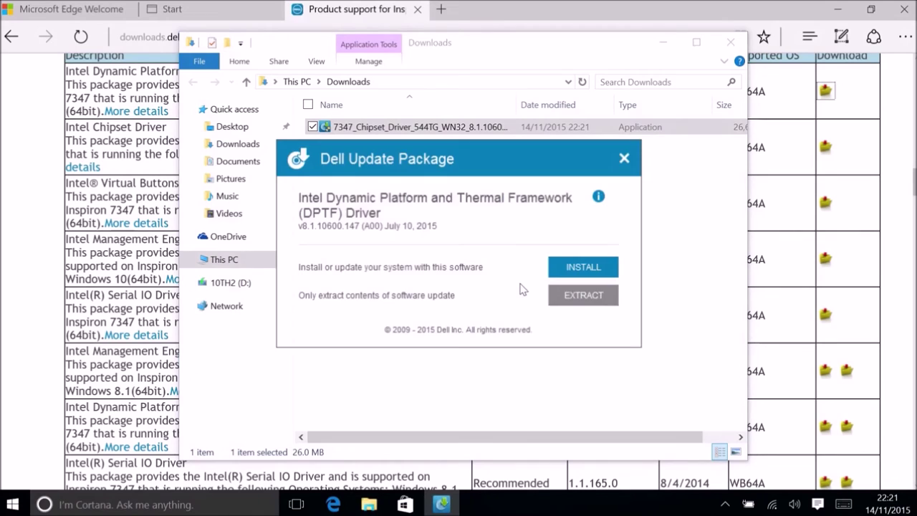
click(558, 267)
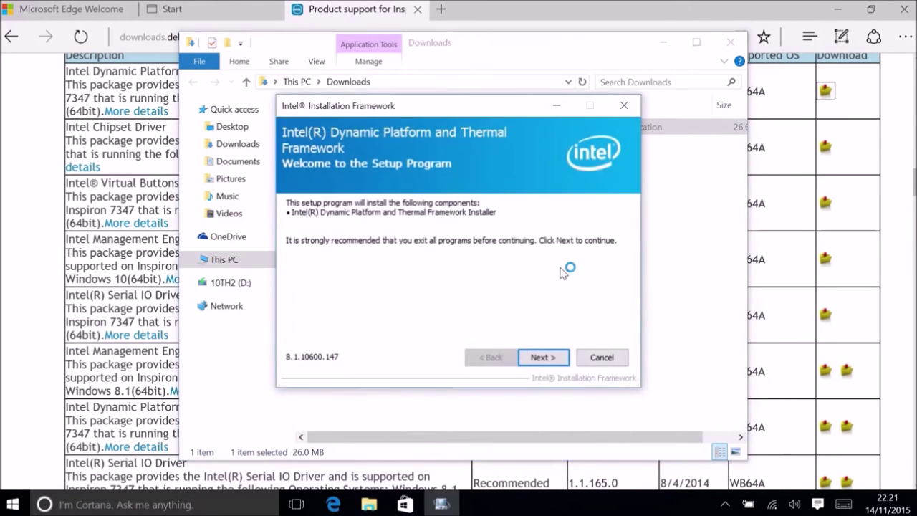
click(548, 358)
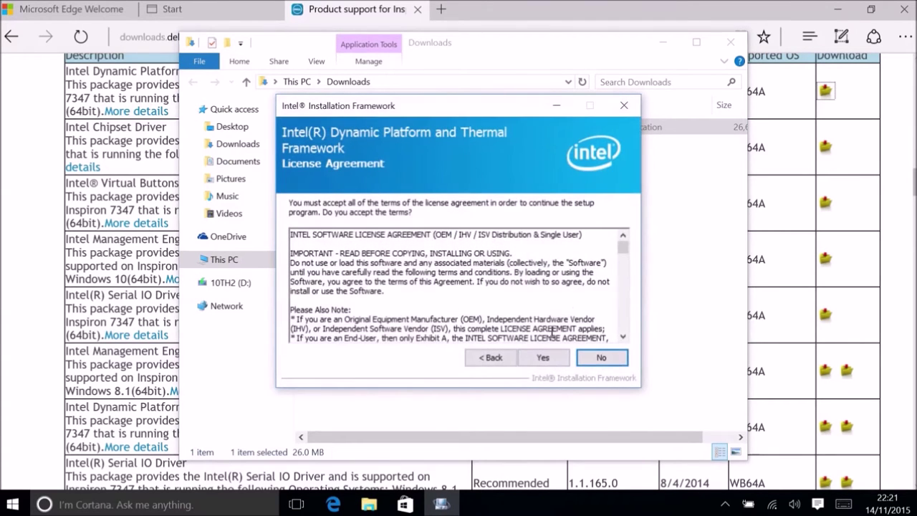
click(545, 358)
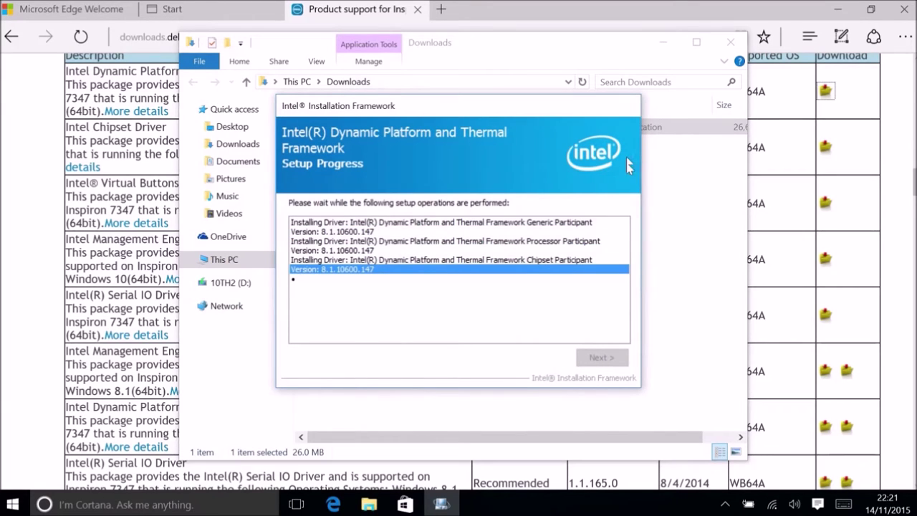
Close the Downloads folder window and the Edge browser with all its tabs.
click(728, 45)
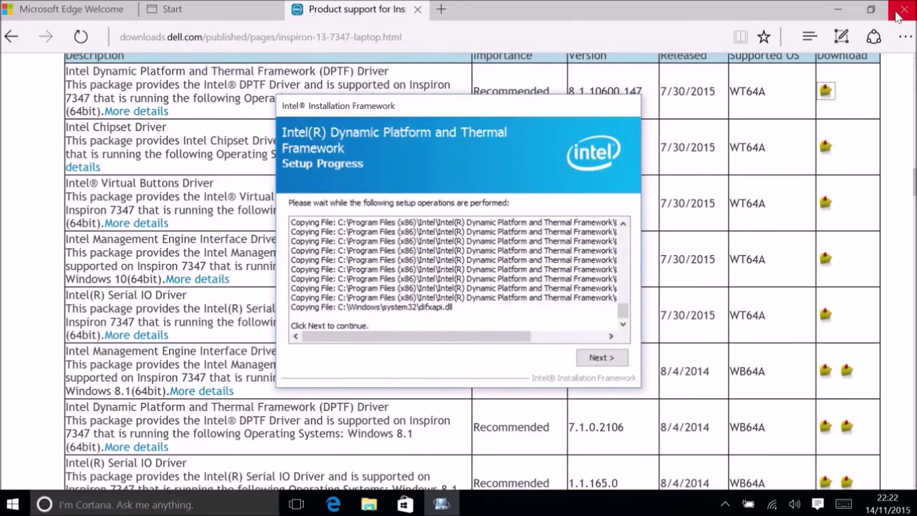
click(904, 16)
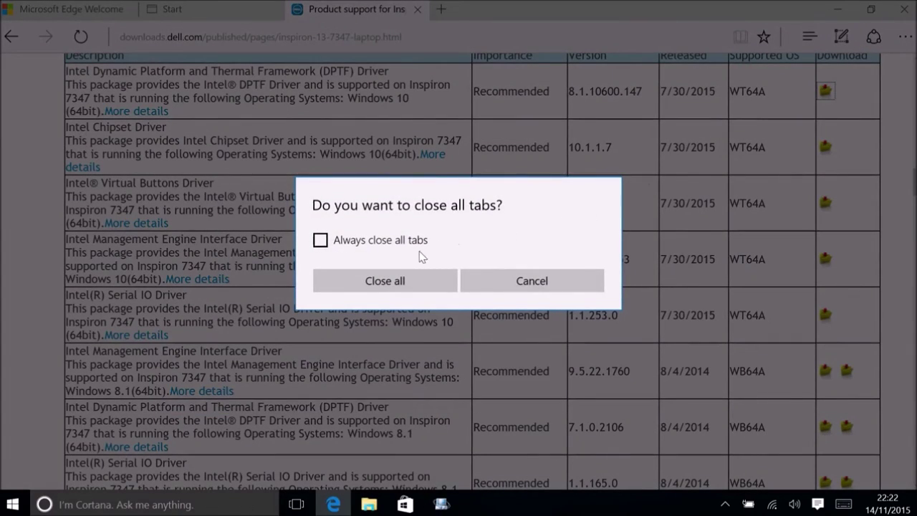
click(408, 276)
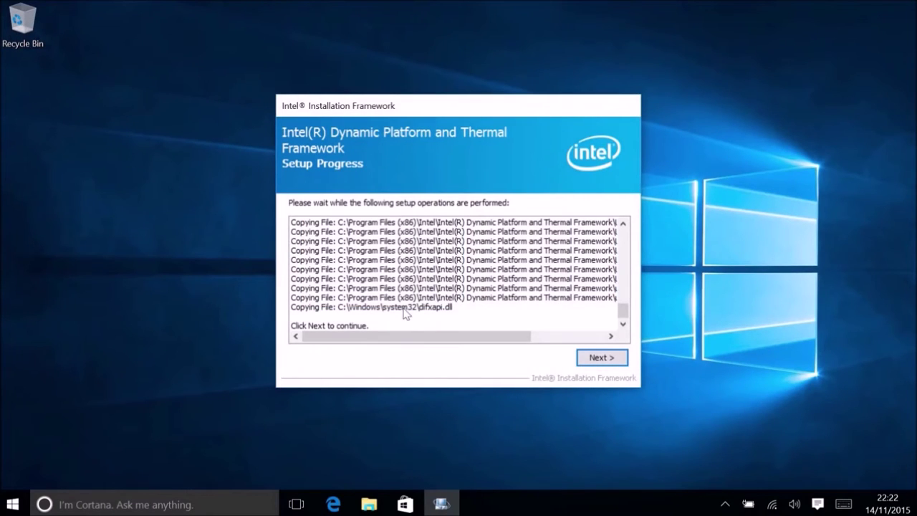
Finish the Intel Dynamic Platform and Thermal Framework setup and close the Dell Update Package.
click(609, 364)
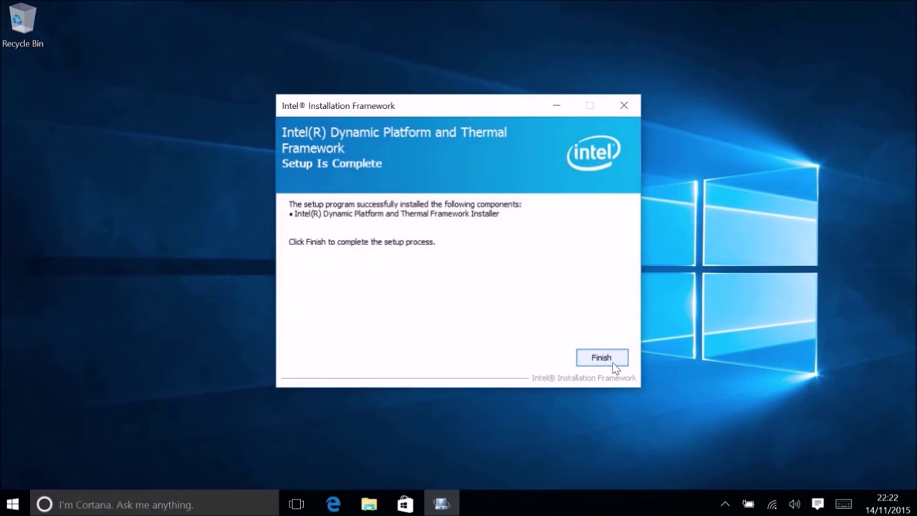
click(612, 362)
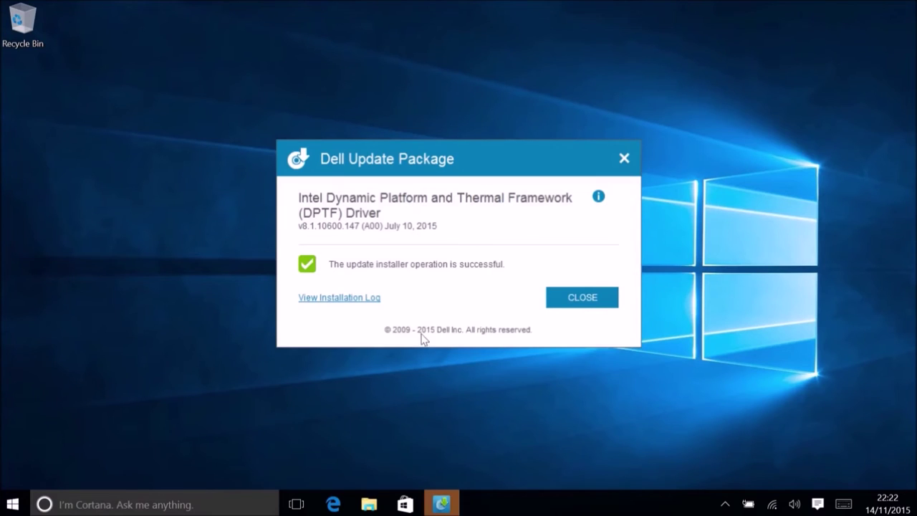
click(582, 307)
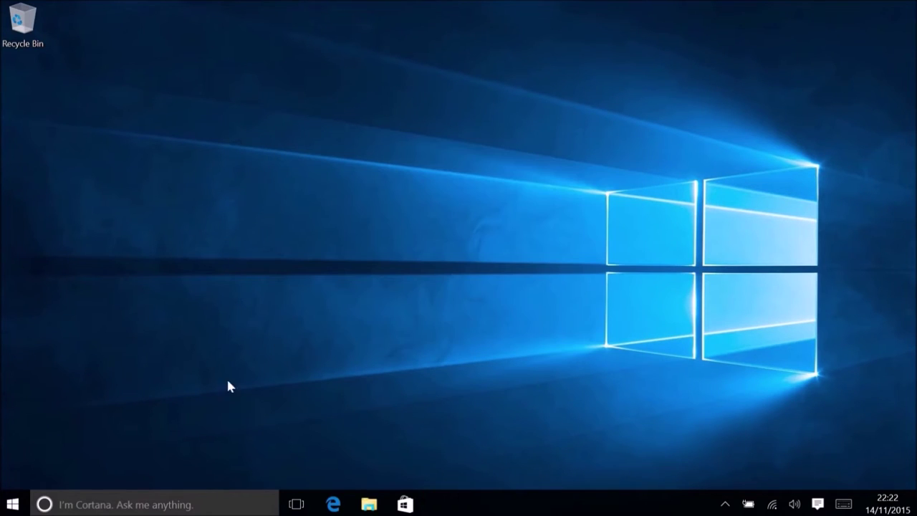
Open Device Manager, adjust its window and review the device categories for missing drivers.
right_click(12, 510)
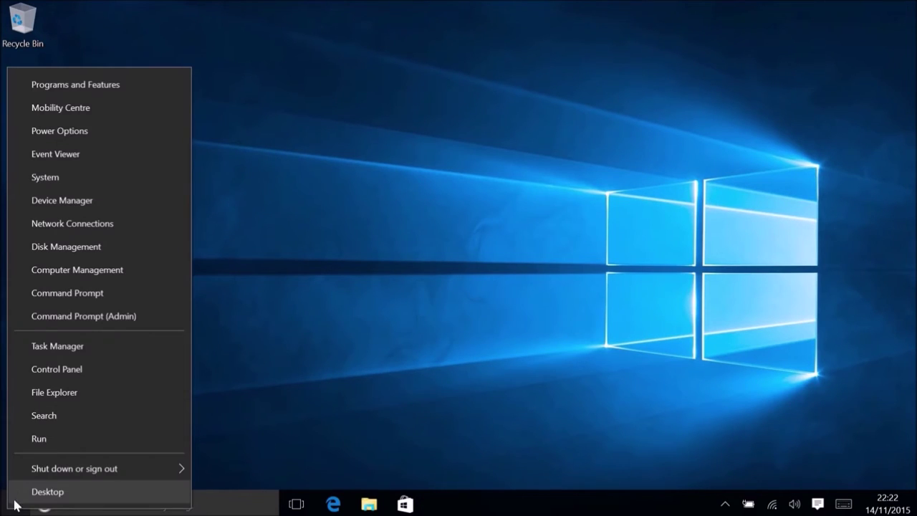
click(81, 203)
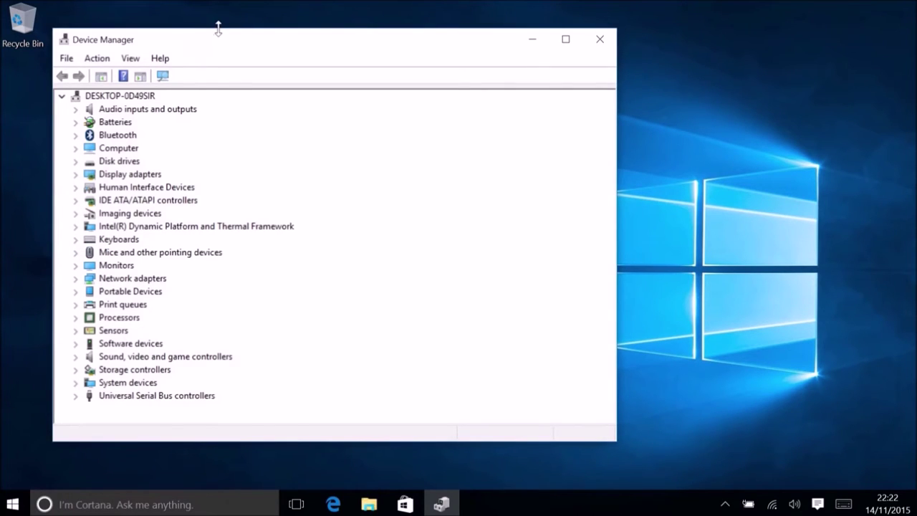
drag(220, 29, 252, 43)
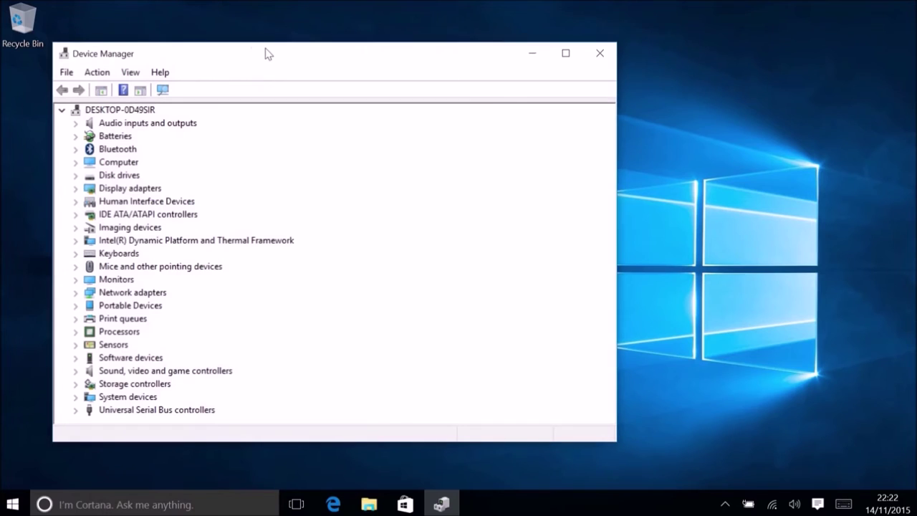
drag(258, 43, 252, 31)
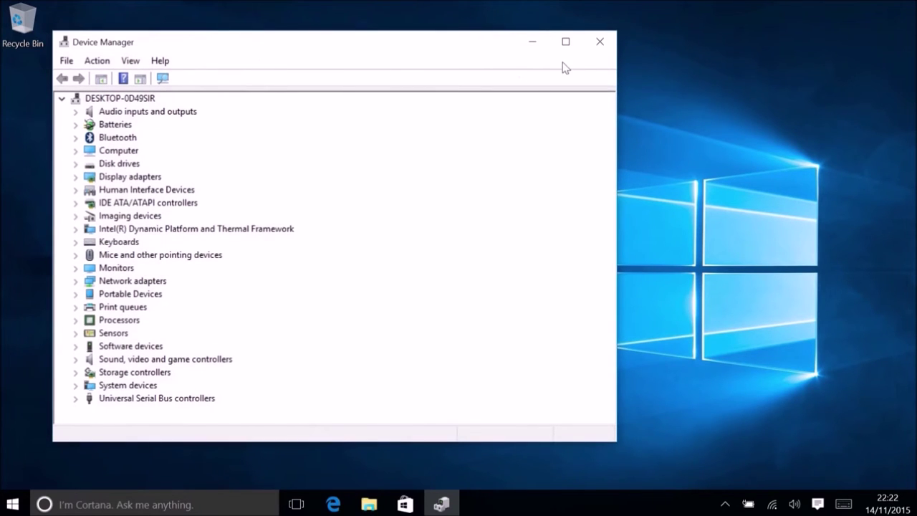
drag(472, 50, 765, 29)
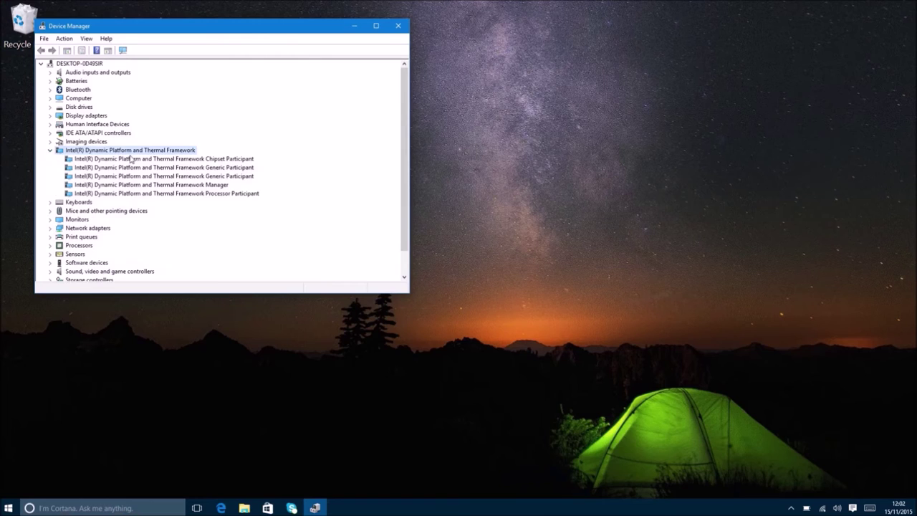
Check the driver details and Hardware IDs of the Intel Dynamic Platform and Thermal Framework Chipset Participant, and close its properties.
click(152, 167)
click(148, 160)
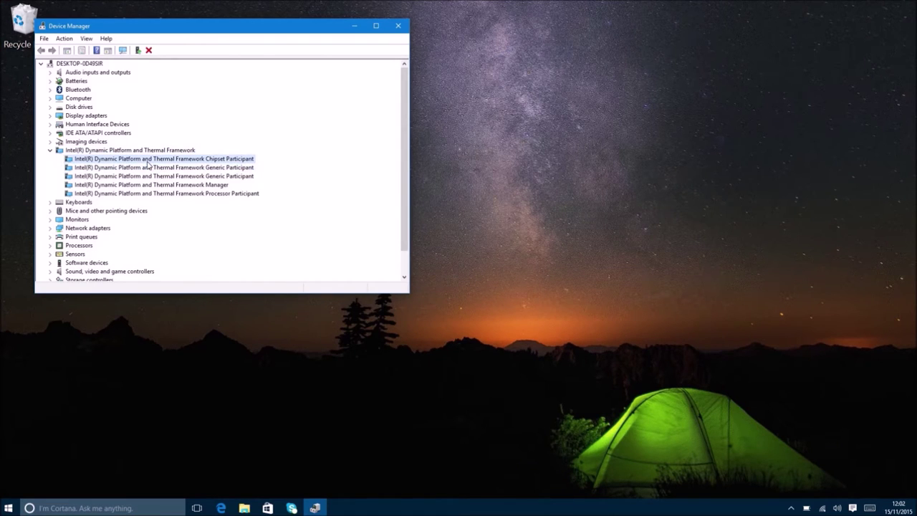
right_click(179, 165)
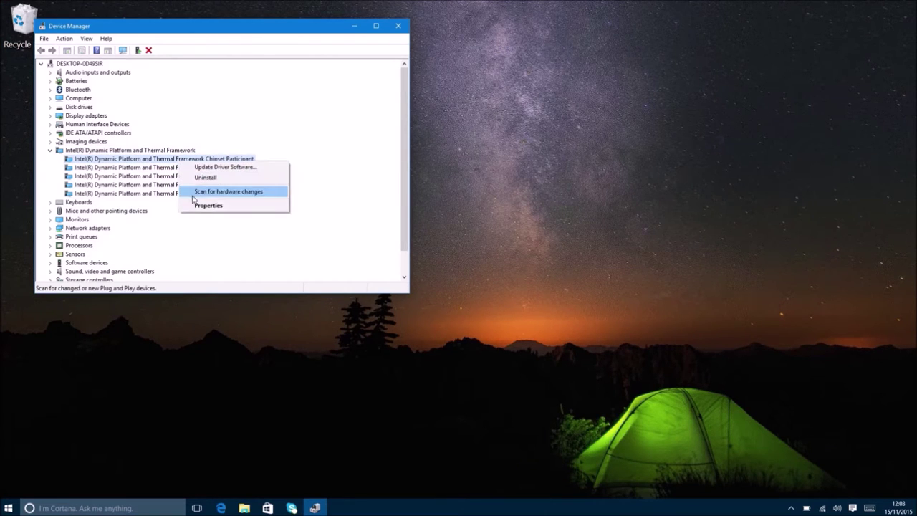
click(199, 204)
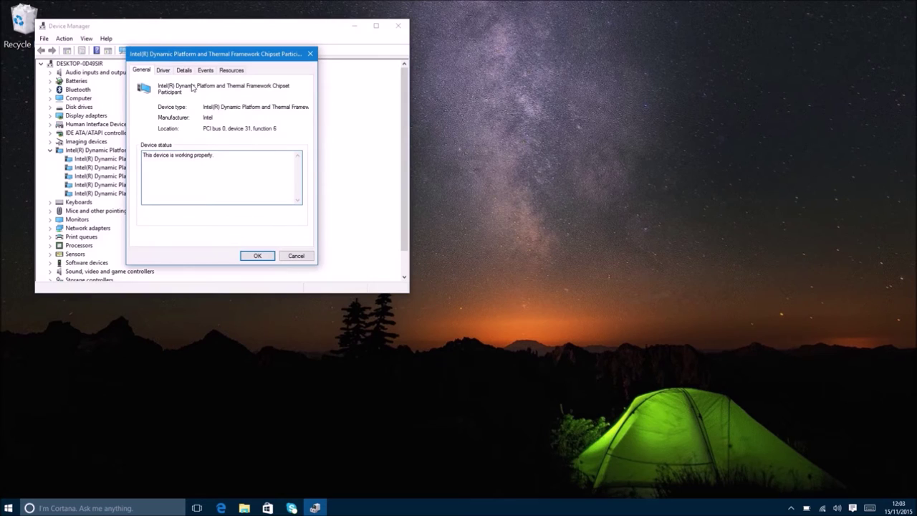
click(162, 70)
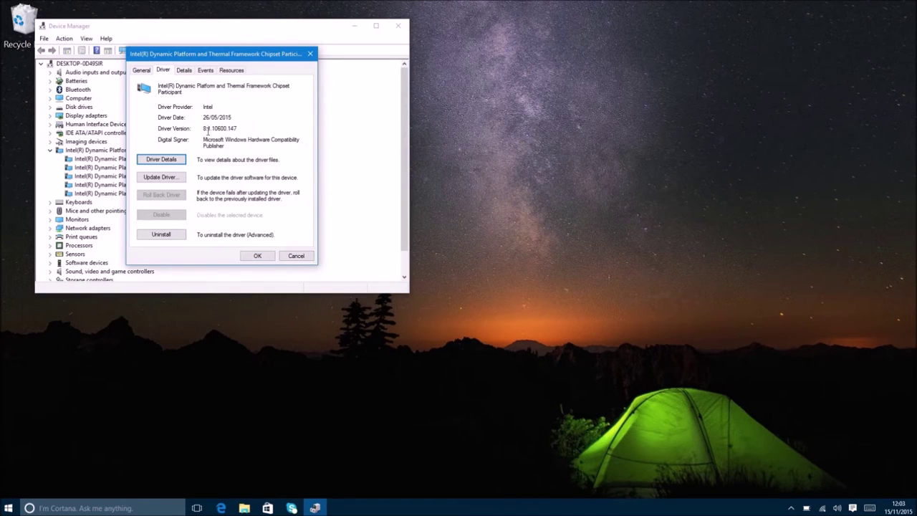
click(184, 70)
click(190, 114)
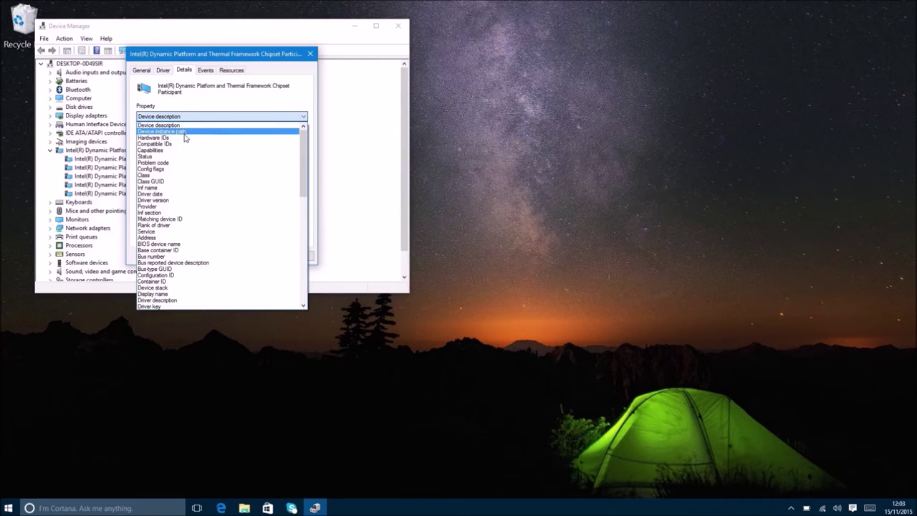
click(185, 133)
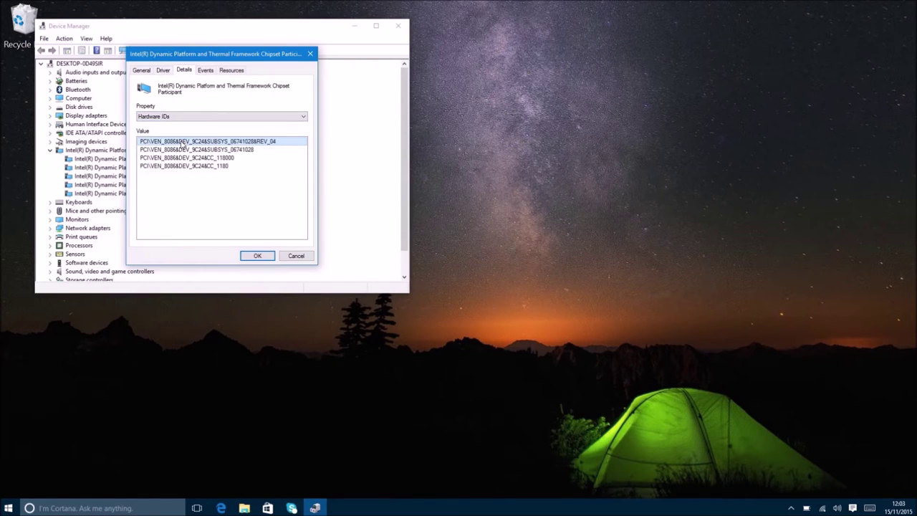
click(258, 255)
Check the driver details and Hardware IDs of the first Thermal Framework Generic Participant, and close its properties.
right_click(209, 168)
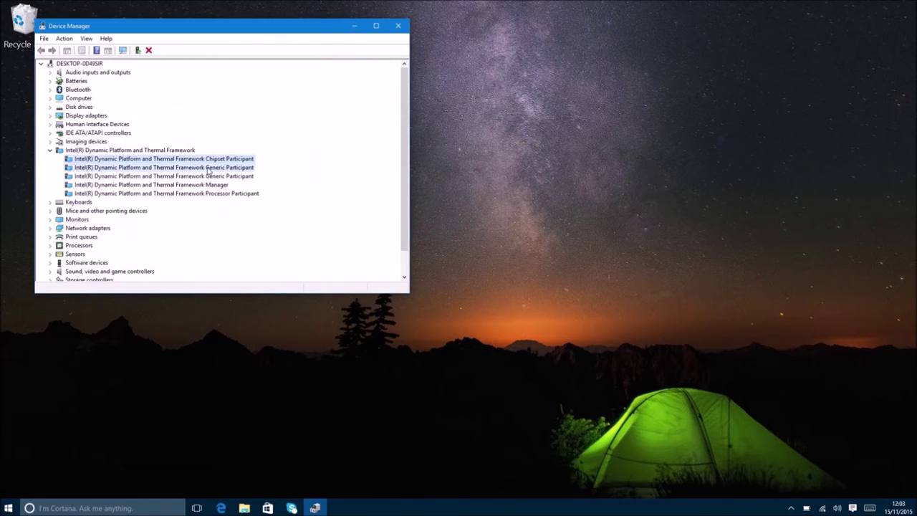
click(233, 212)
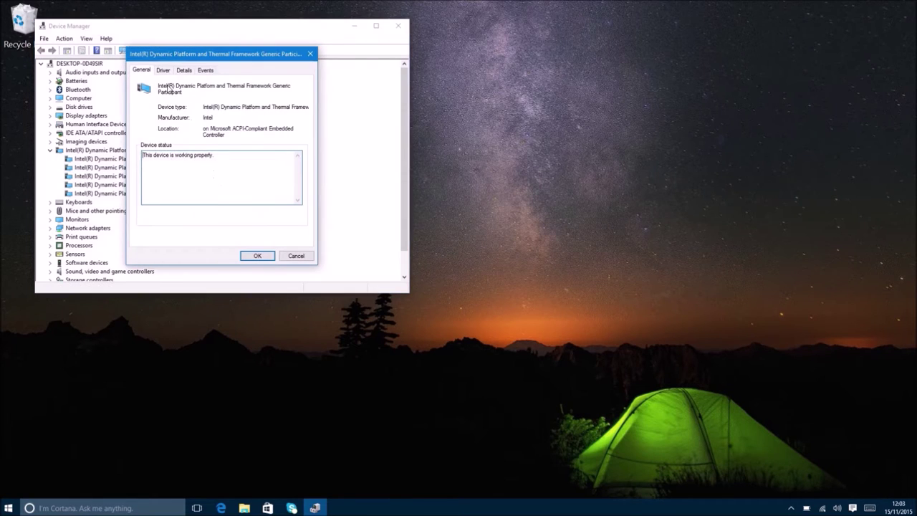
click(164, 71)
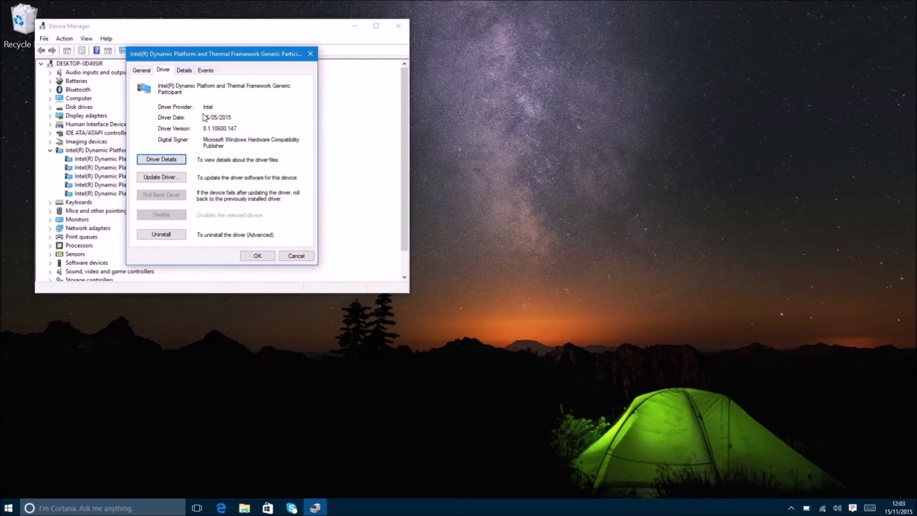
click(184, 71)
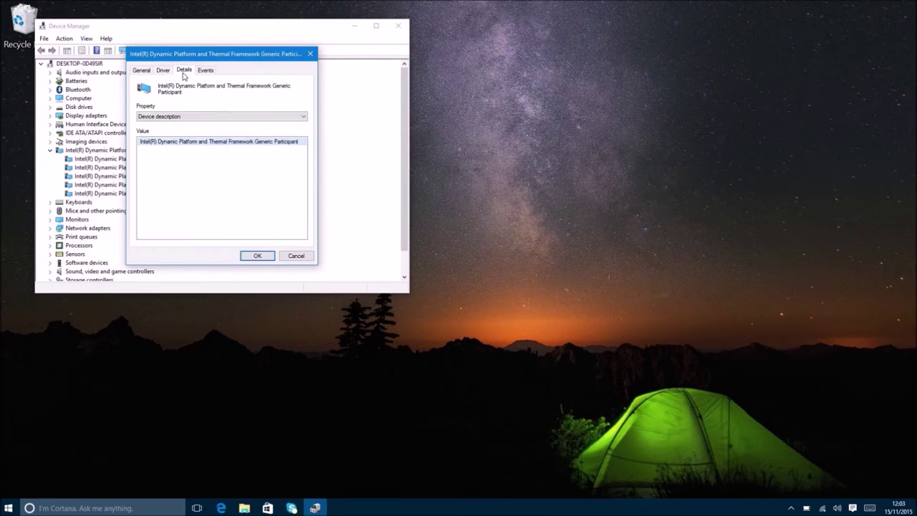
click(181, 118)
click(181, 136)
click(179, 140)
click(260, 257)
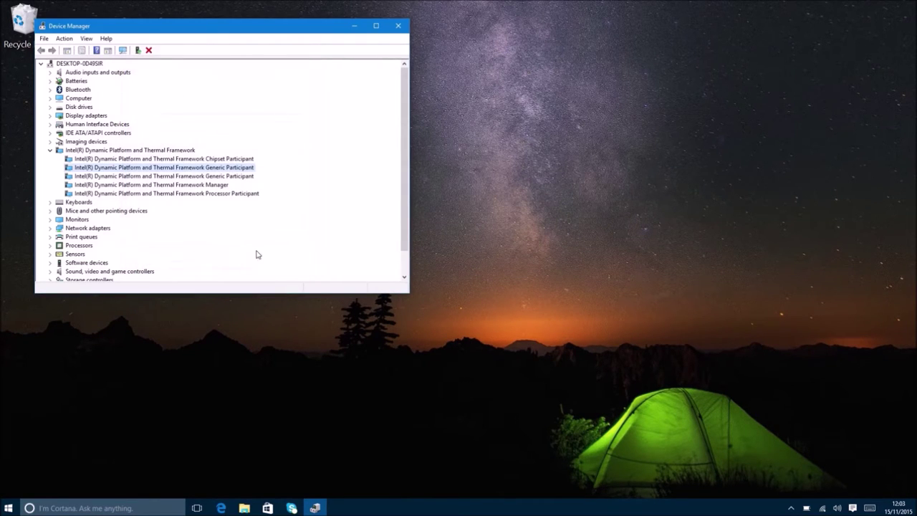
Check the driver details and Hardware IDs of the second Thermal Framework Generic Participant, and close its properties.
right_click(207, 179)
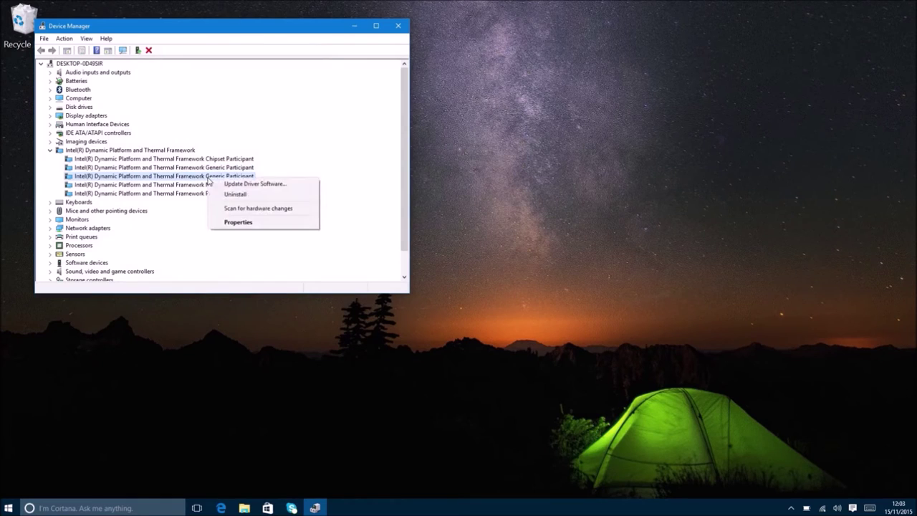
click(230, 221)
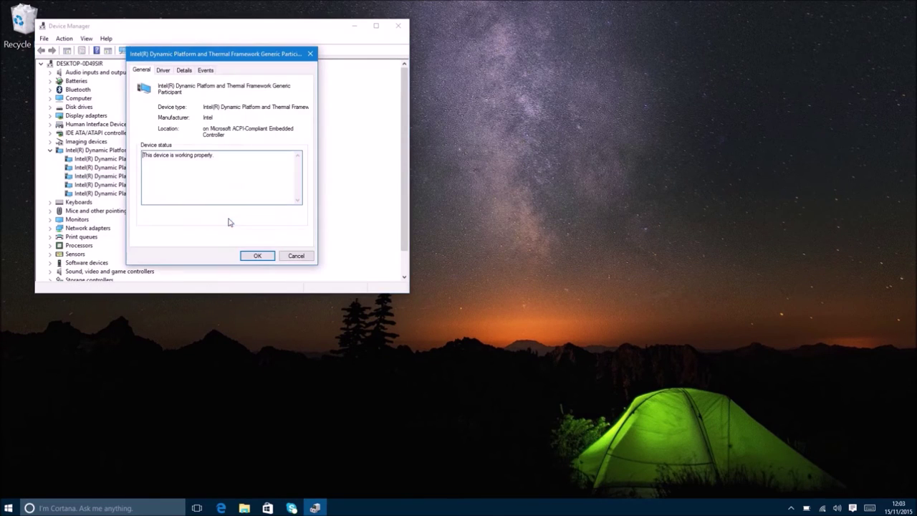
click(169, 72)
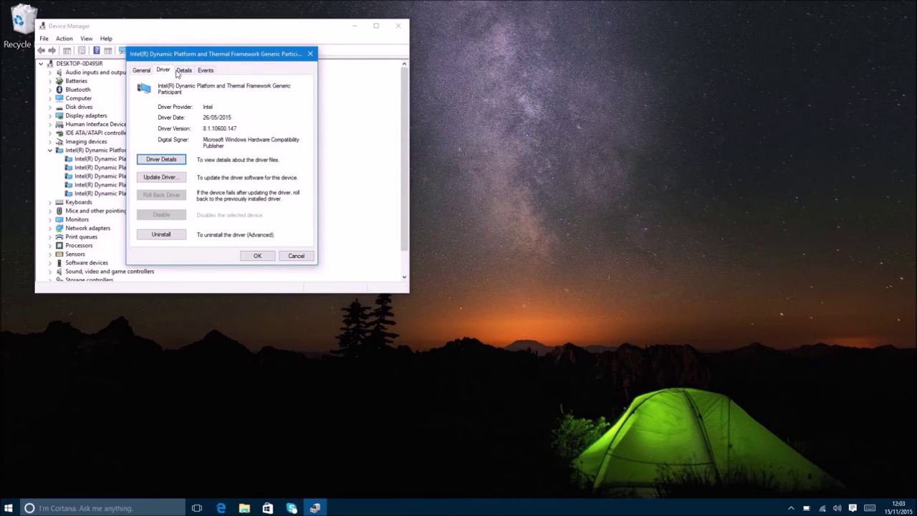
click(184, 69)
click(180, 117)
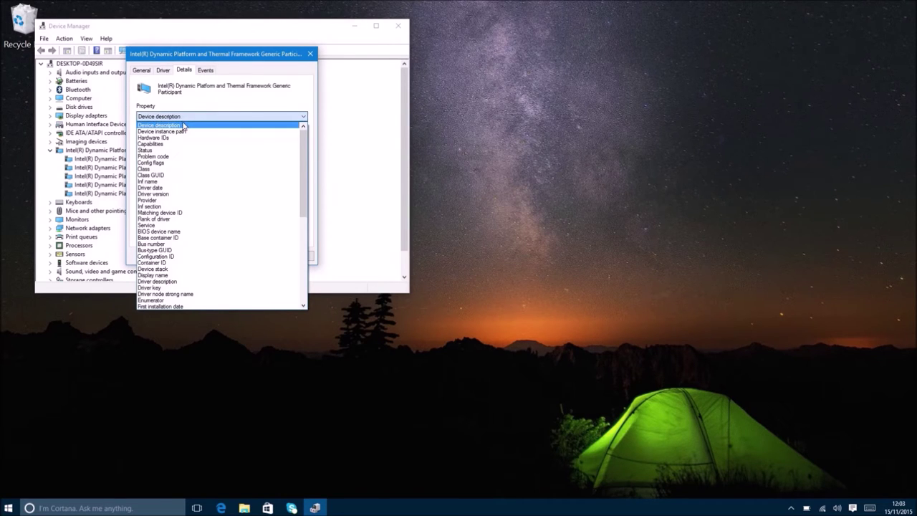
click(183, 131)
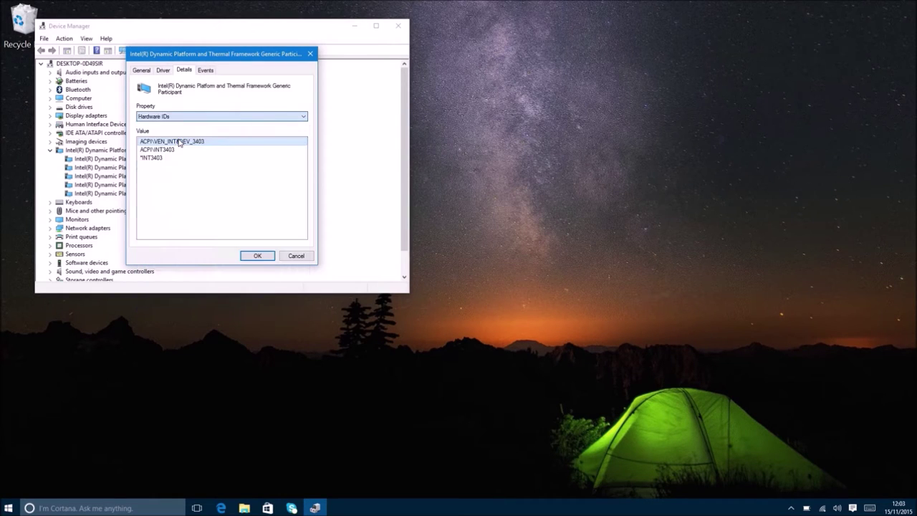
click(256, 256)
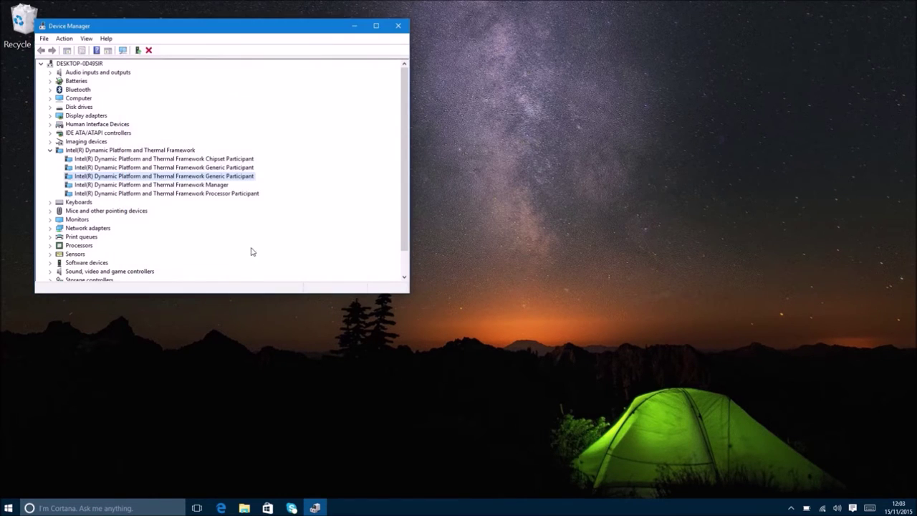
Check the driver details and Hardware IDs of the Thermal Framework Manager, and close its properties.
right_click(191, 185)
click(220, 230)
click(164, 71)
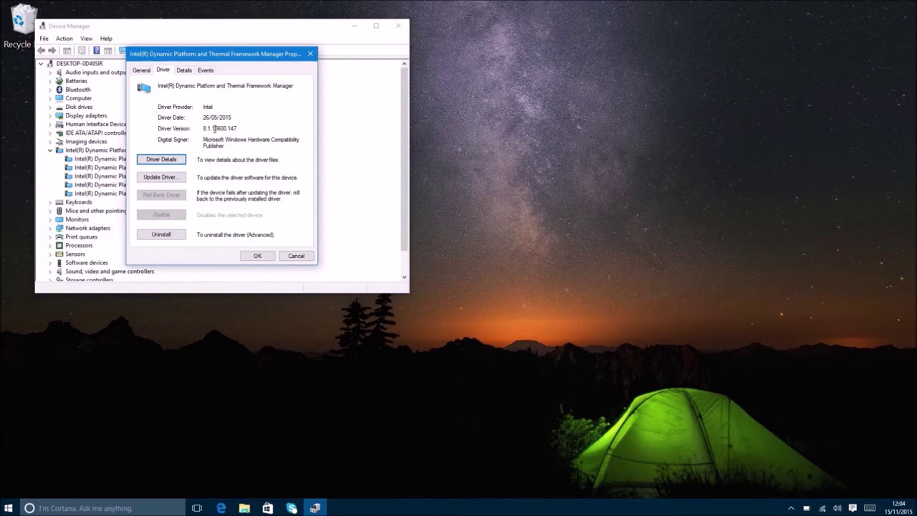
click(184, 70)
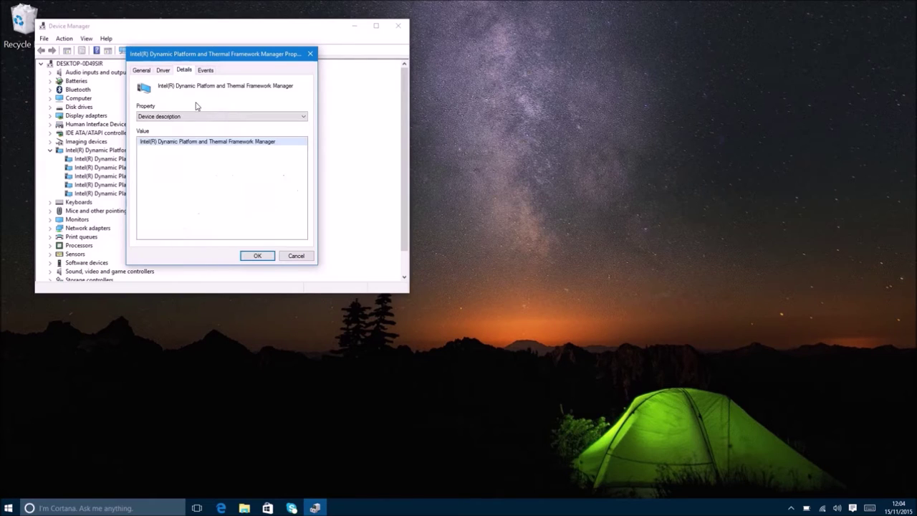
click(203, 117)
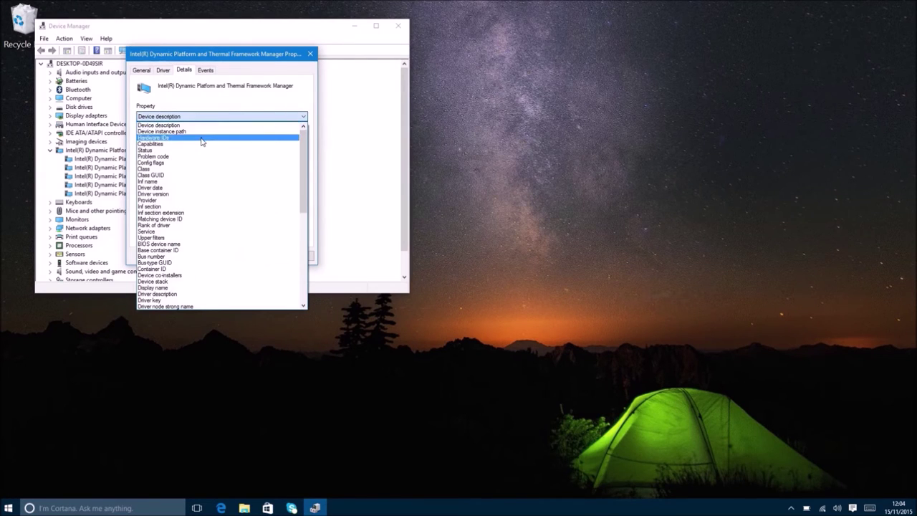
click(203, 138)
click(256, 255)
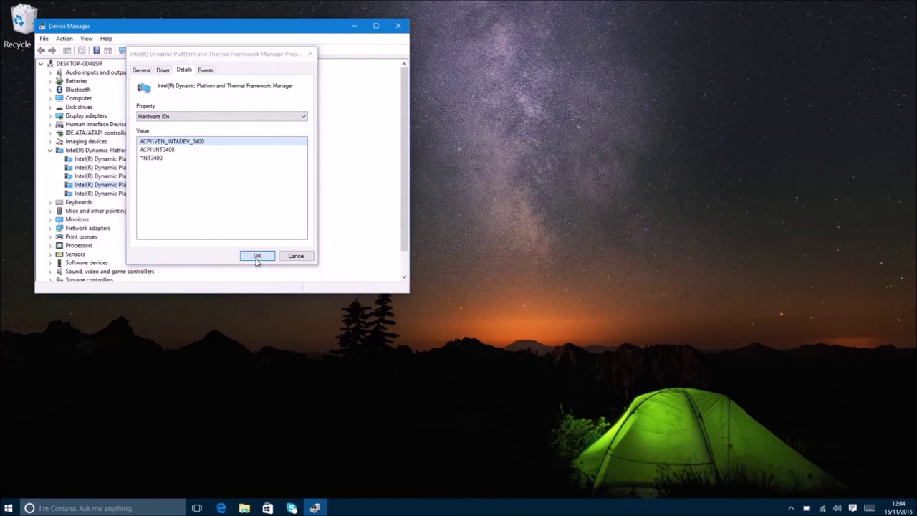
Check the driver details and Hardware IDs of the Thermal Framework Processor Participant, and close its properties.
right_click(164, 197)
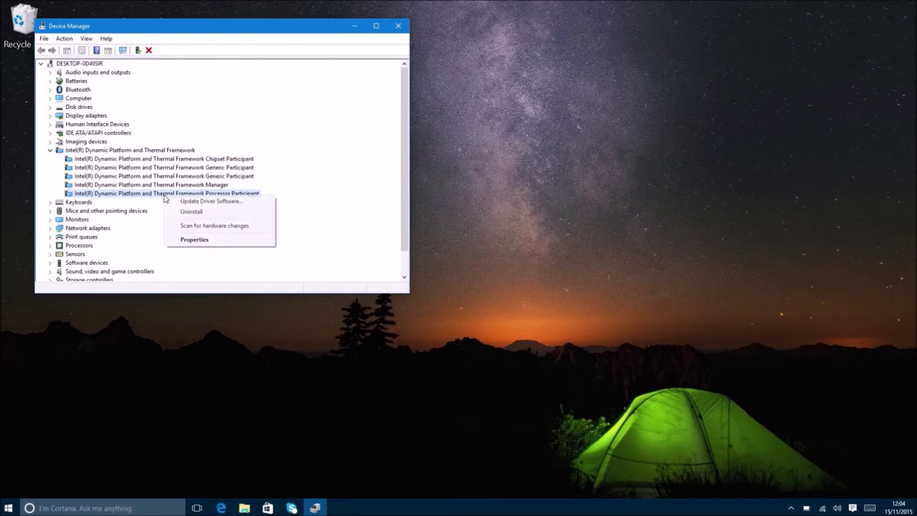
click(193, 239)
click(162, 71)
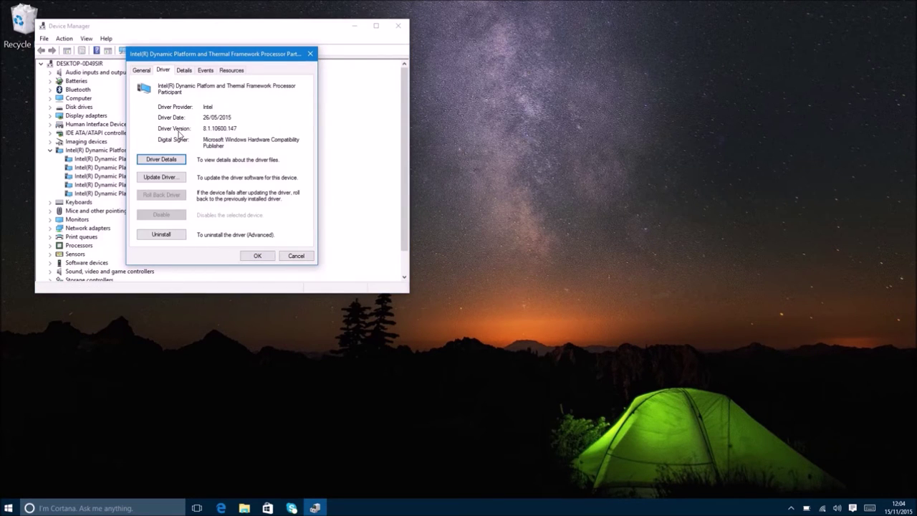
click(185, 71)
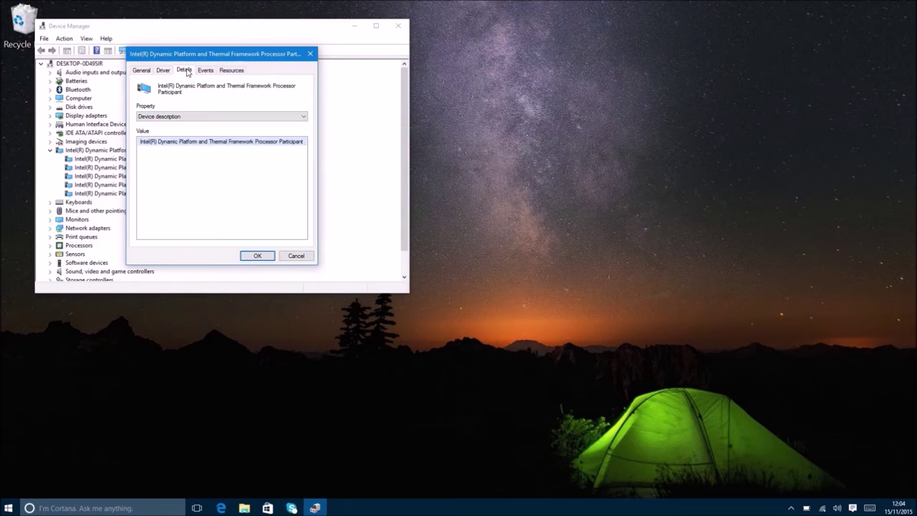
click(205, 117)
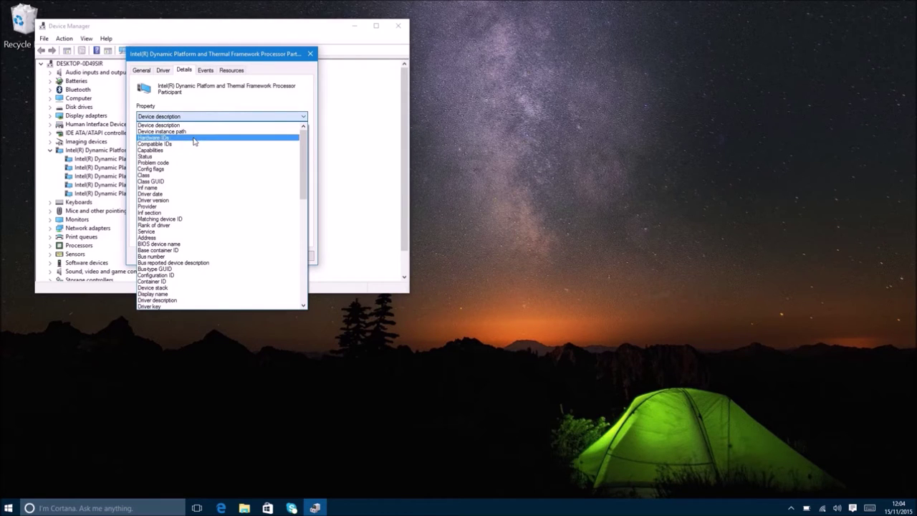
click(193, 138)
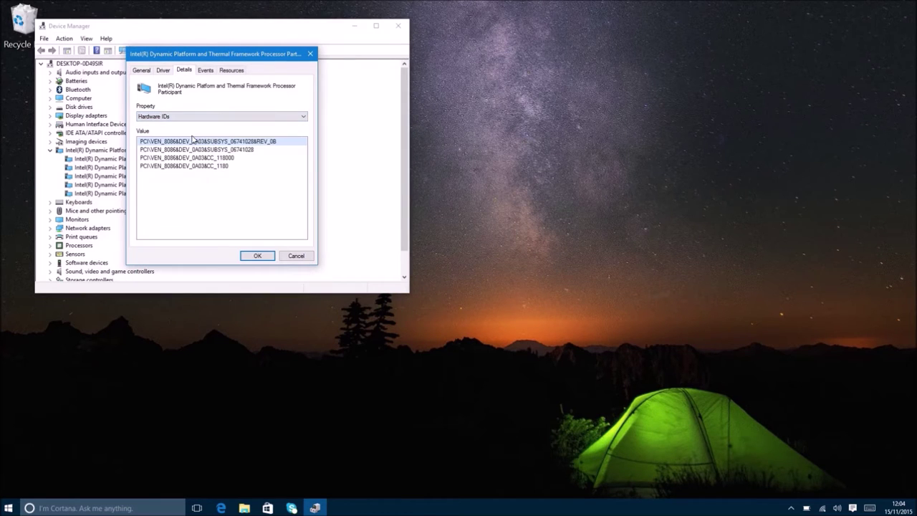
click(265, 257)
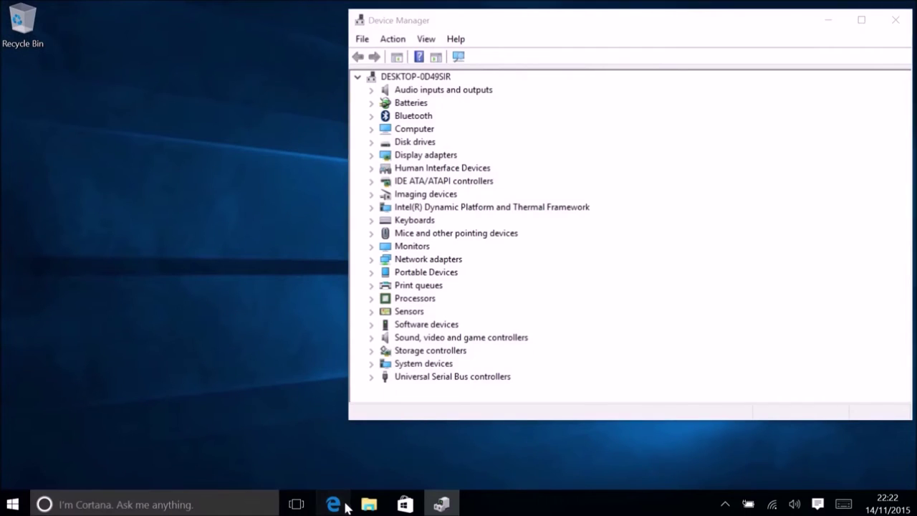
Switch to Microsoft Edge and open the Dell product support index at downloads.dell.com.
click(334, 504)
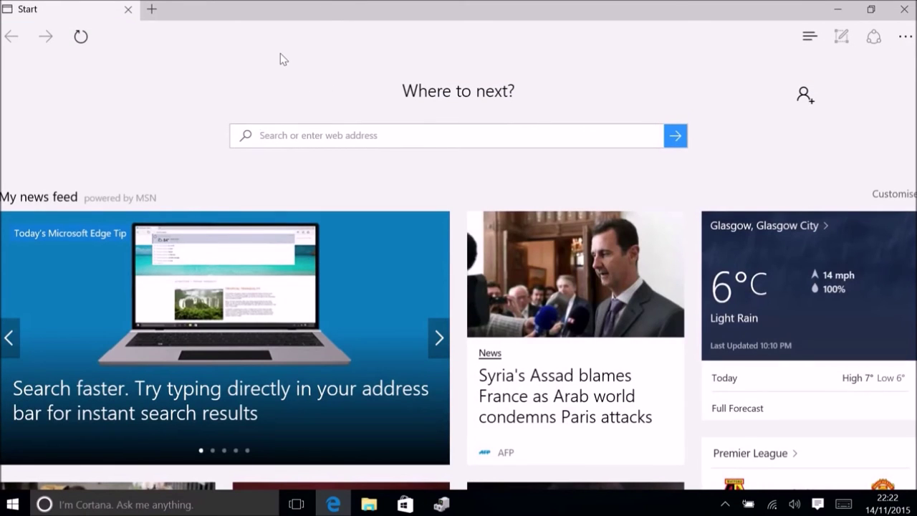
text(do)
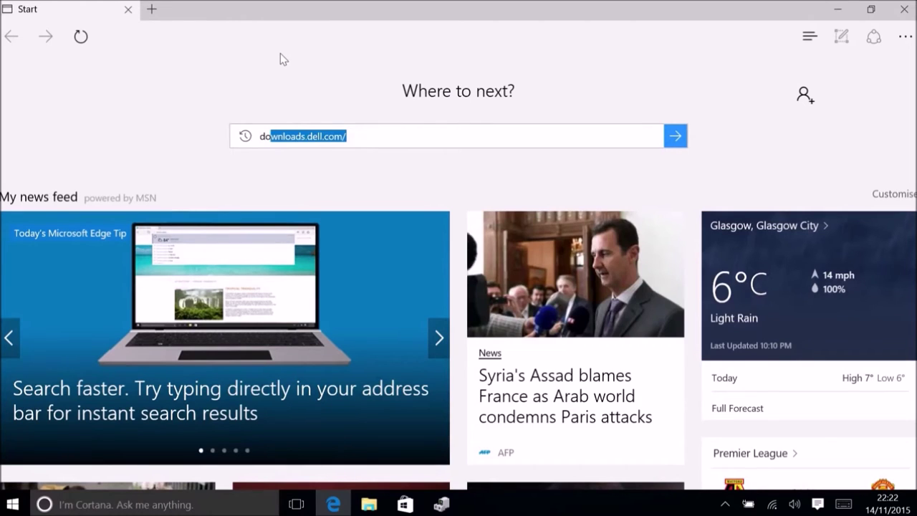
text(wn)
key(Return)
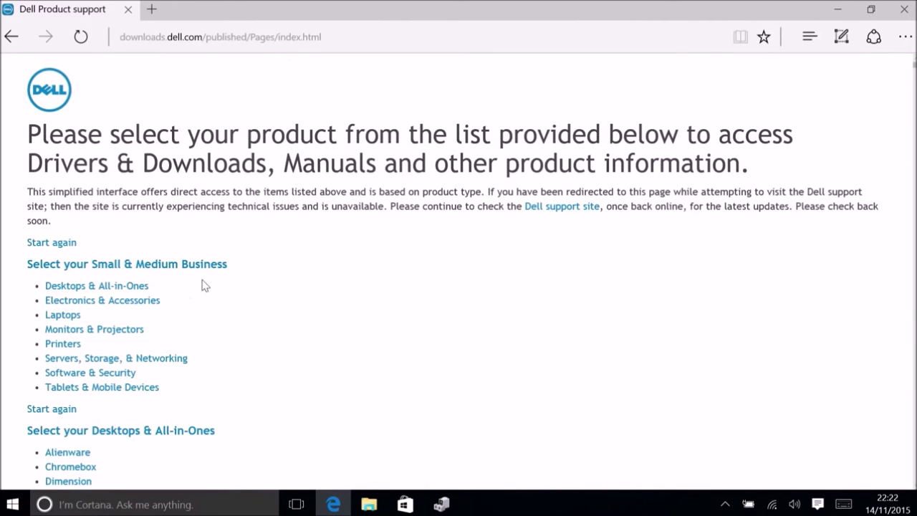
Find 7347 on the product list, open the Inspiron 13 7347 support page and review its Application downloads.
key(ctrl+f)
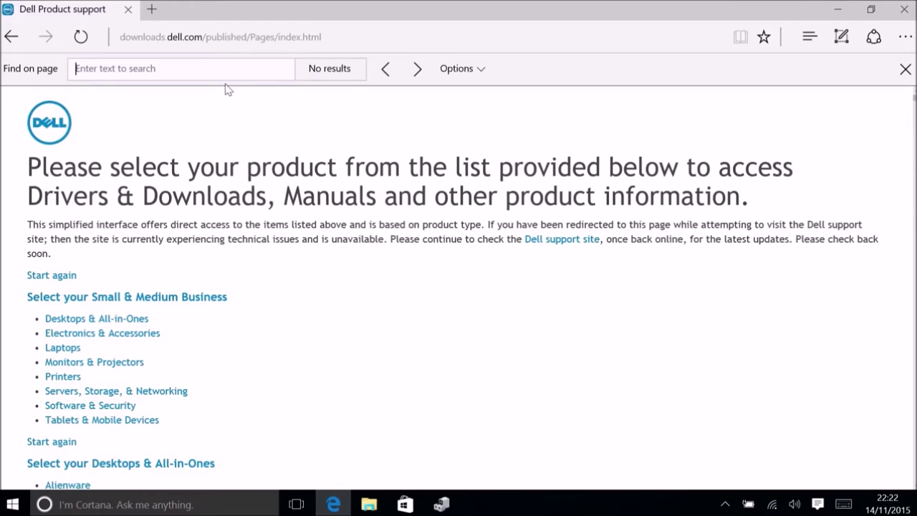
text(7347)
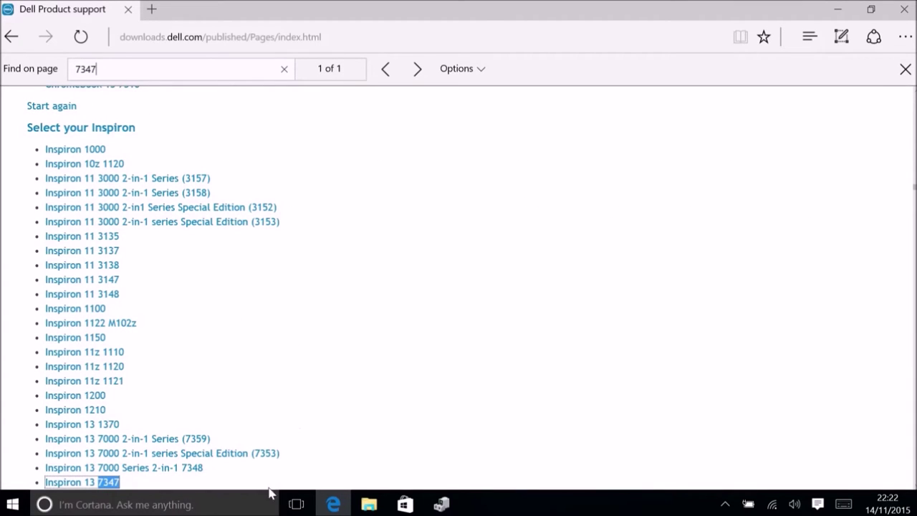
click(109, 483)
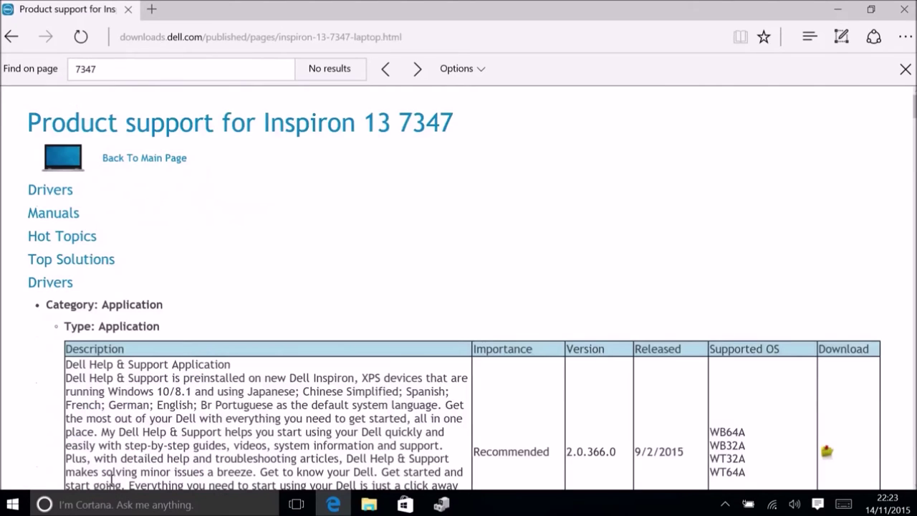
scroll(228, 379, down, 5)
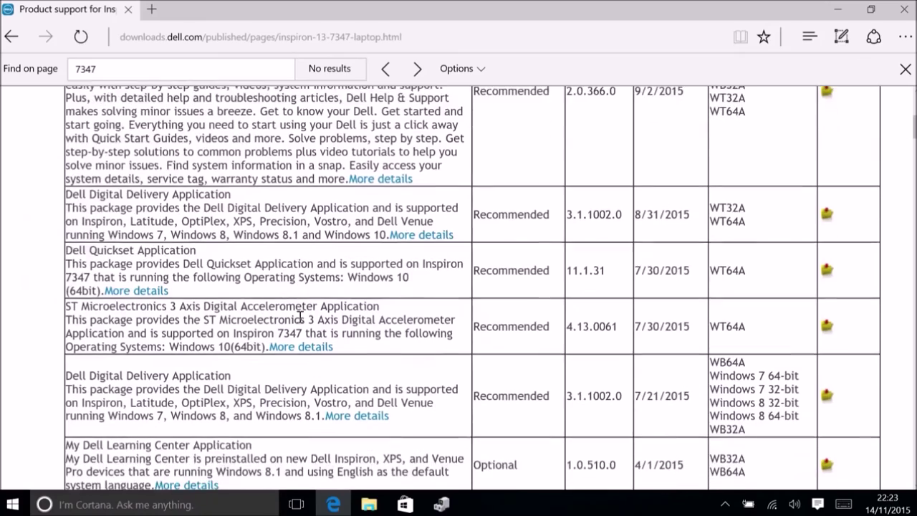
scroll(300, 316, down, 2)
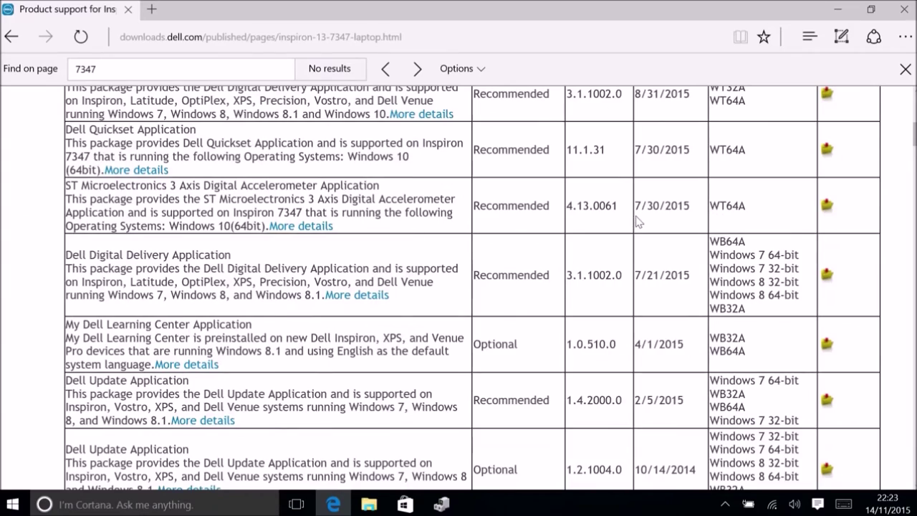
Check the installed Realtek High Definition Audio driver version, and download the Windows 10 Realtek ALC3234 Audio Driver 6.0.1.7564 from the Dell page.
scroll(638, 222, down, 10)
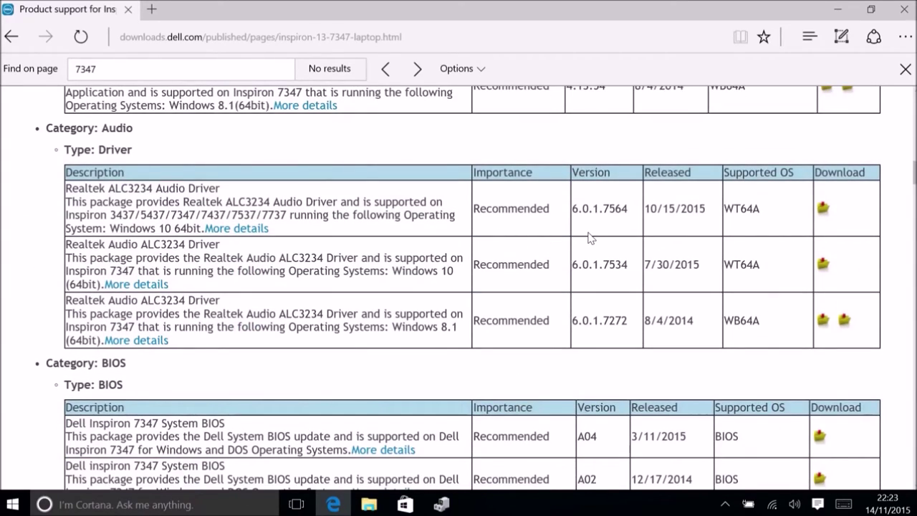
click(441, 504)
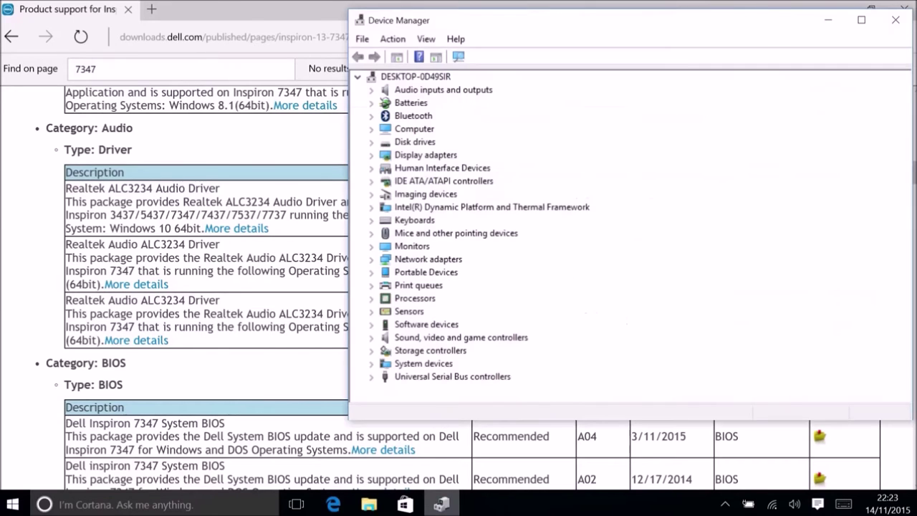
click(371, 338)
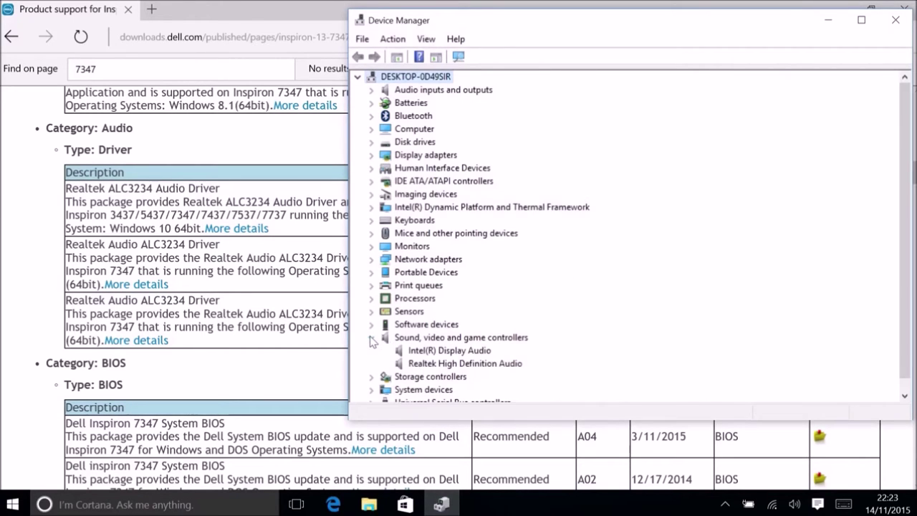
click(417, 364)
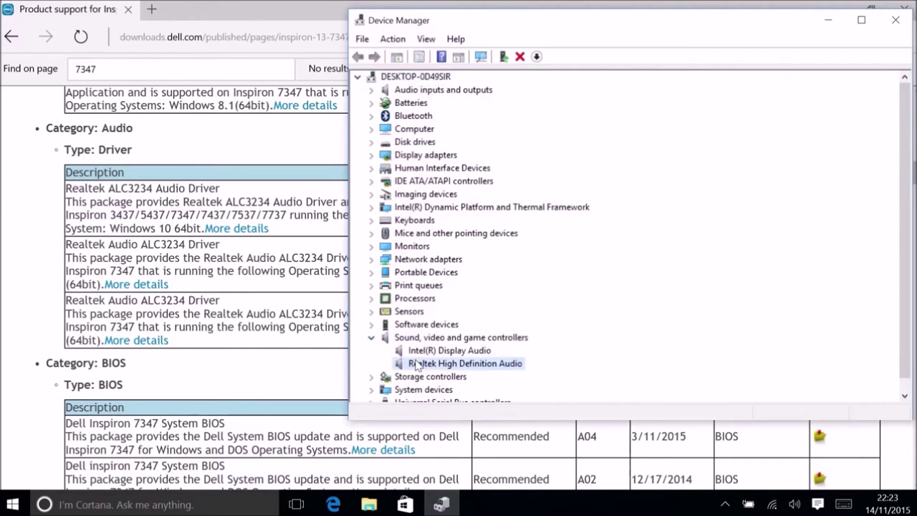
right_click(417, 364)
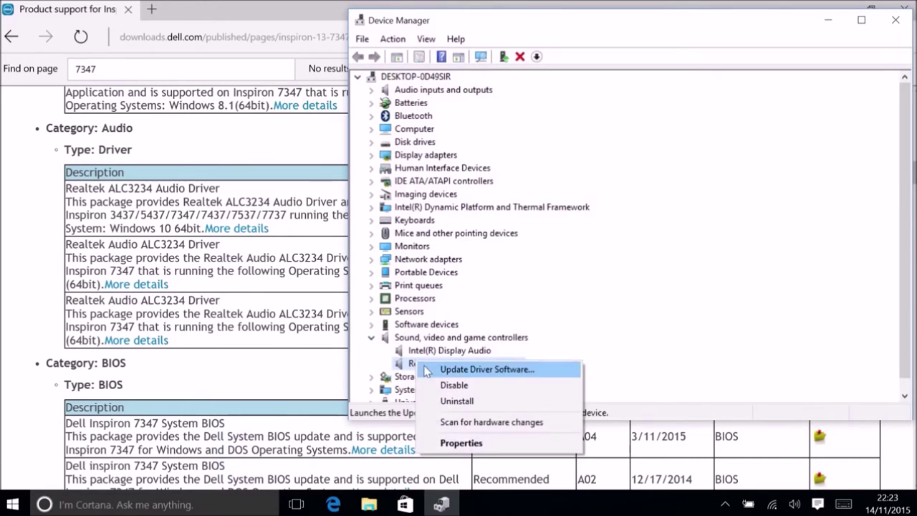
click(478, 446)
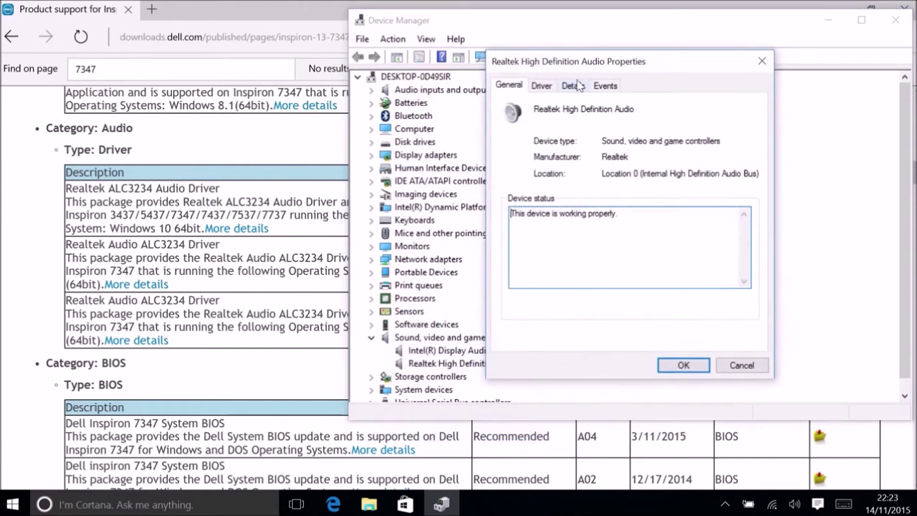
click(541, 86)
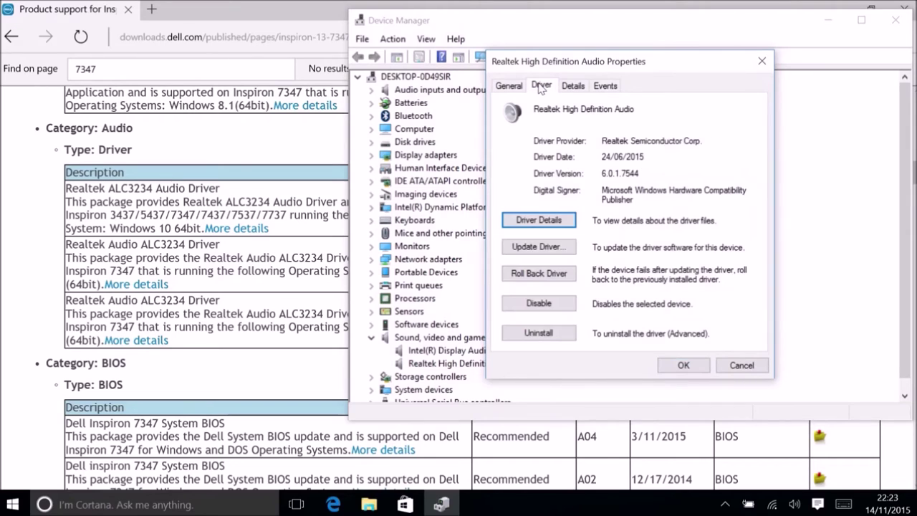
click(311, 182)
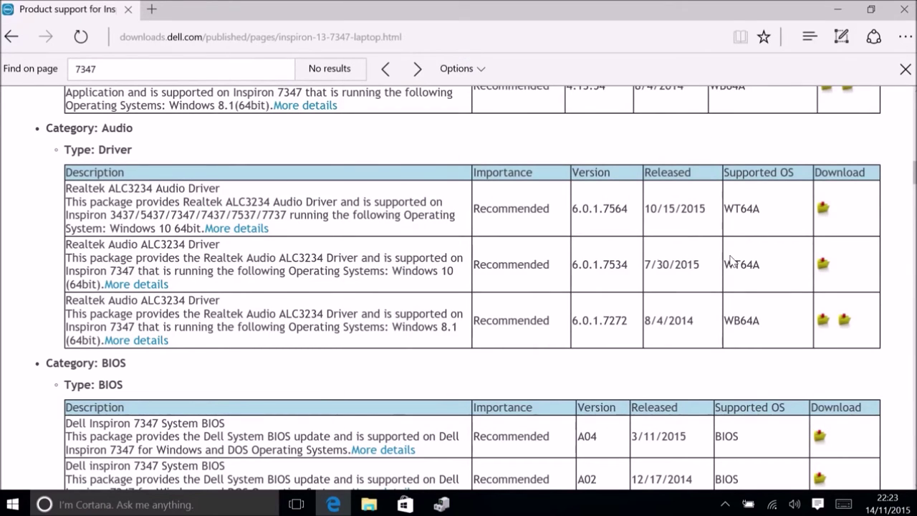
click(824, 217)
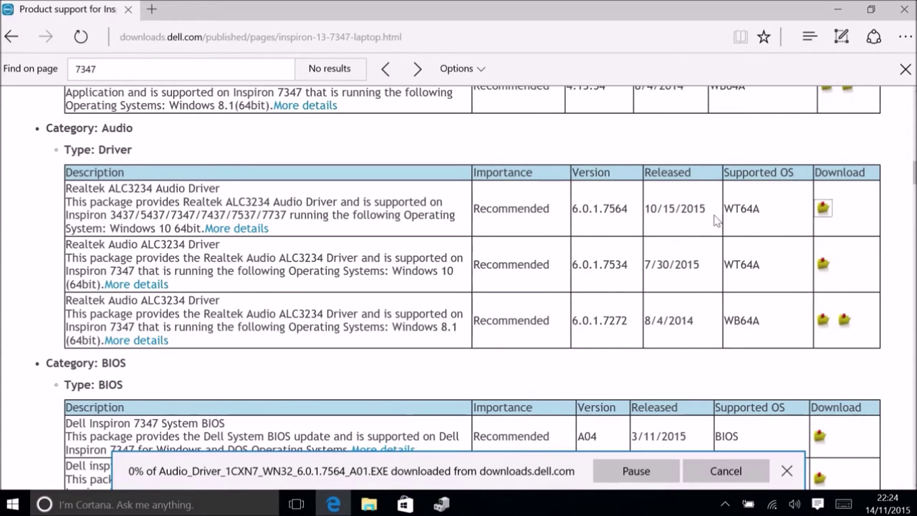
Find the Intel PROSet/Wireless 7265 WLAN Driver among the Dell network drivers and highlight "Wireless 7265 WLAN" in its title.
scroll(536, 370, down, 3)
scroll(535, 371, down, 15)
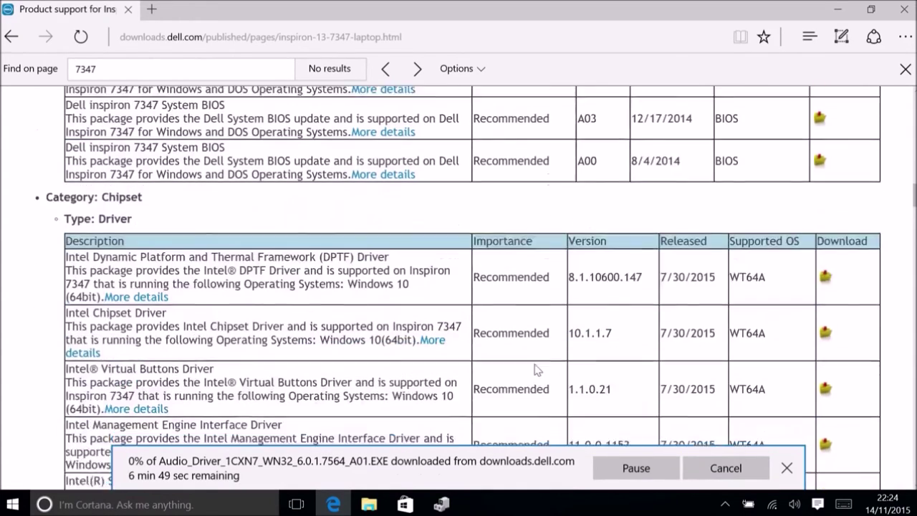
scroll(536, 366, down, 20)
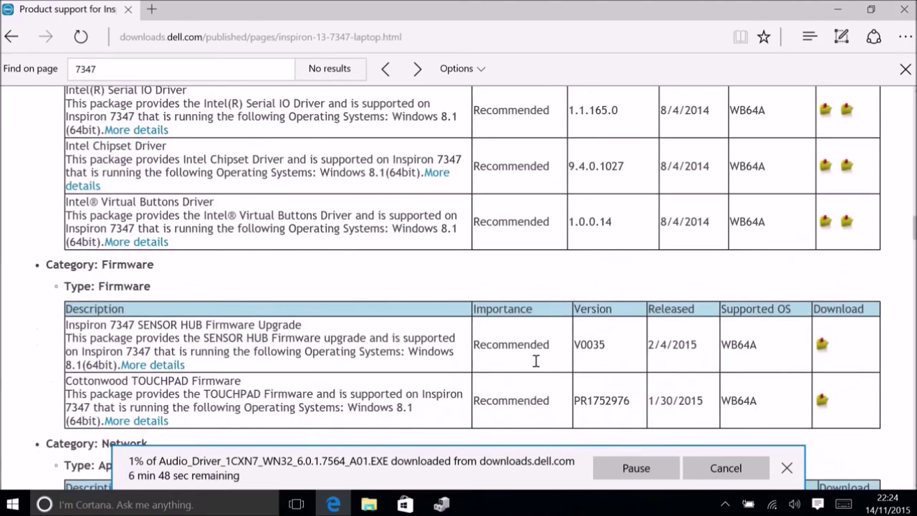
scroll(539, 362, down, 3)
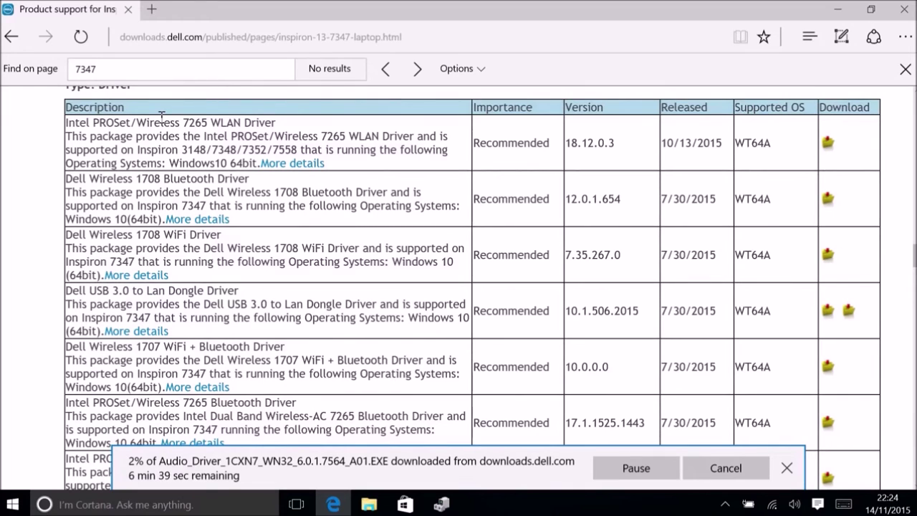
drag(136, 122, 218, 124)
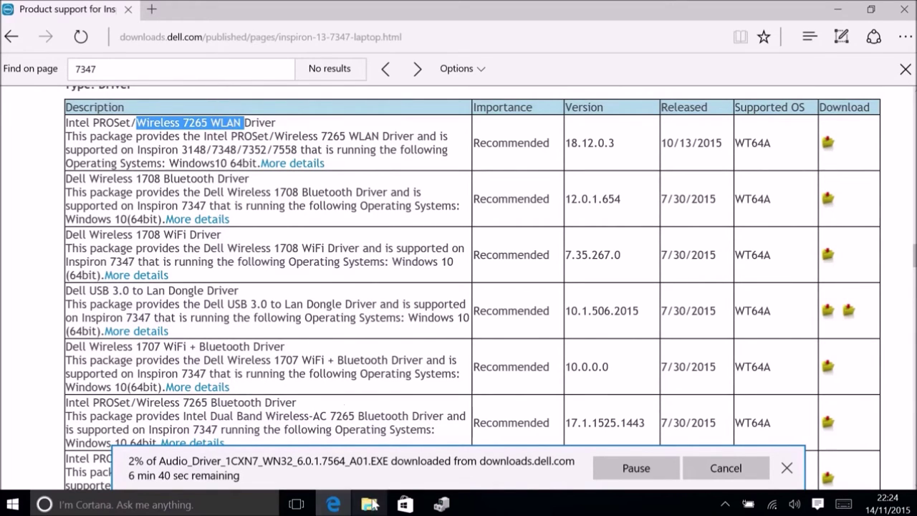
Check the installed driver version of the Intel Dual Band Wireless-AC 7265, and download Dell's 7265 WLAN Driver 18.12.0.3.
click(453, 505)
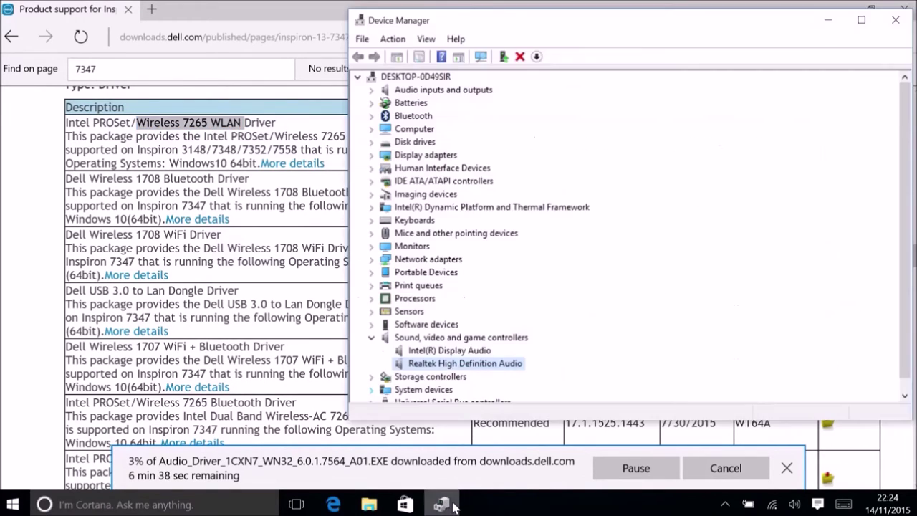
click(374, 260)
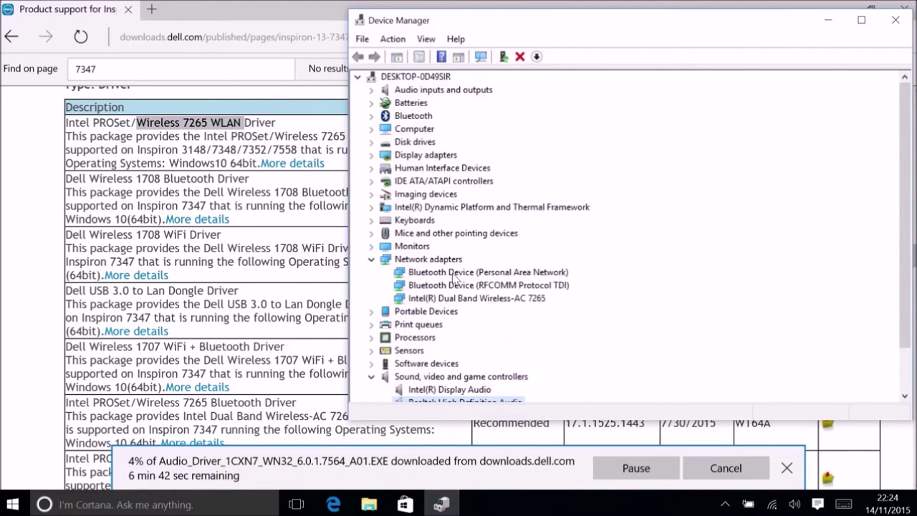
right_click(492, 304)
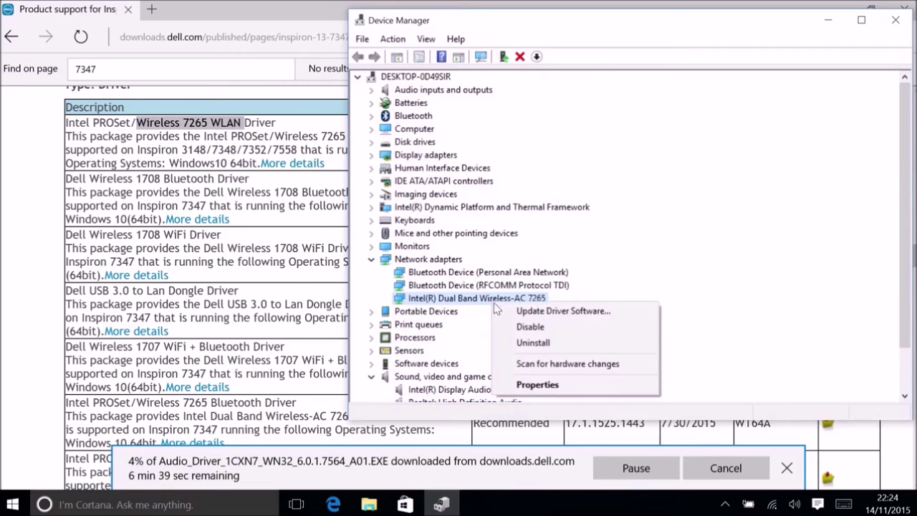
click(543, 386)
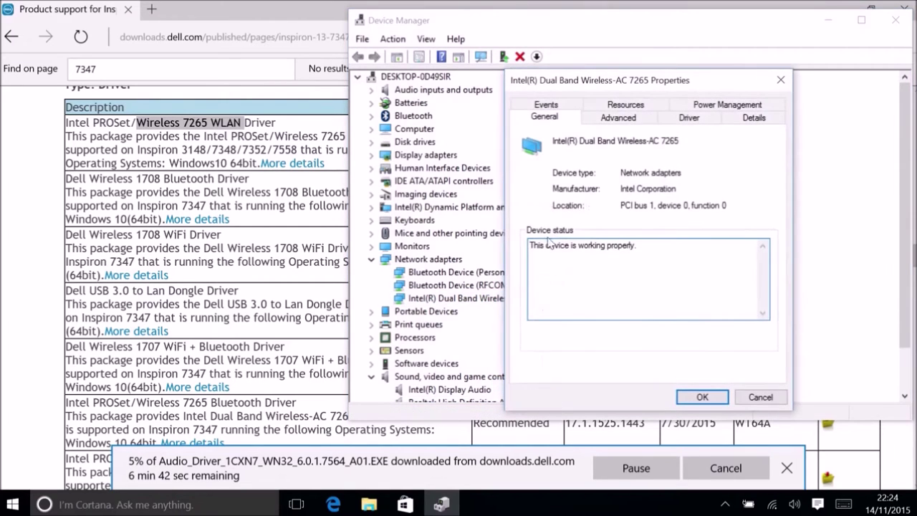
click(688, 119)
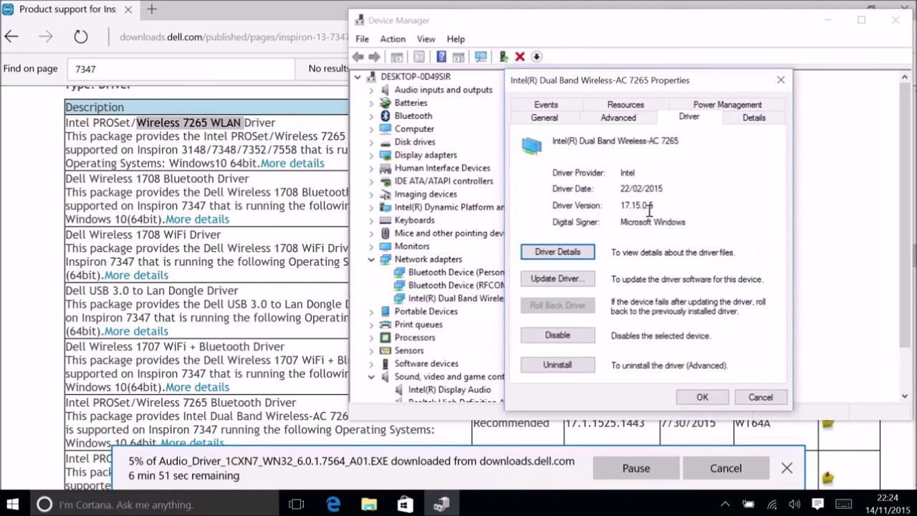
click(254, 211)
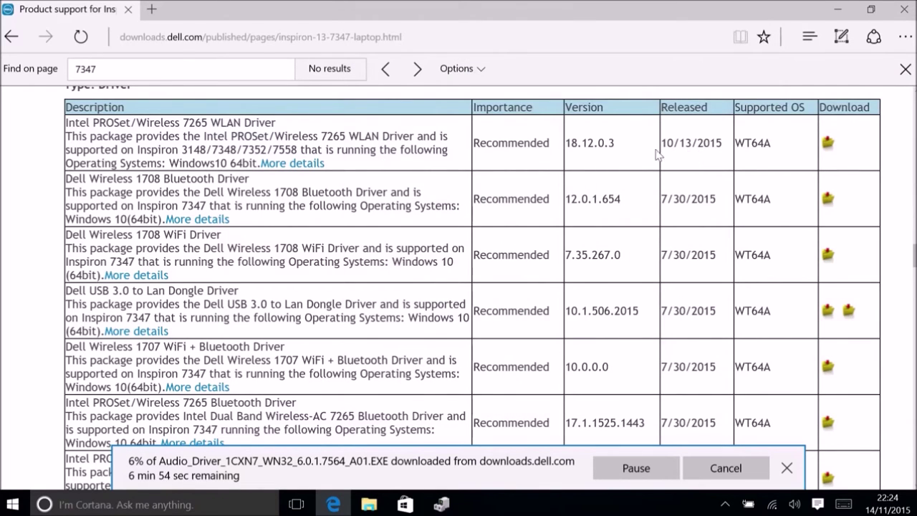
click(828, 144)
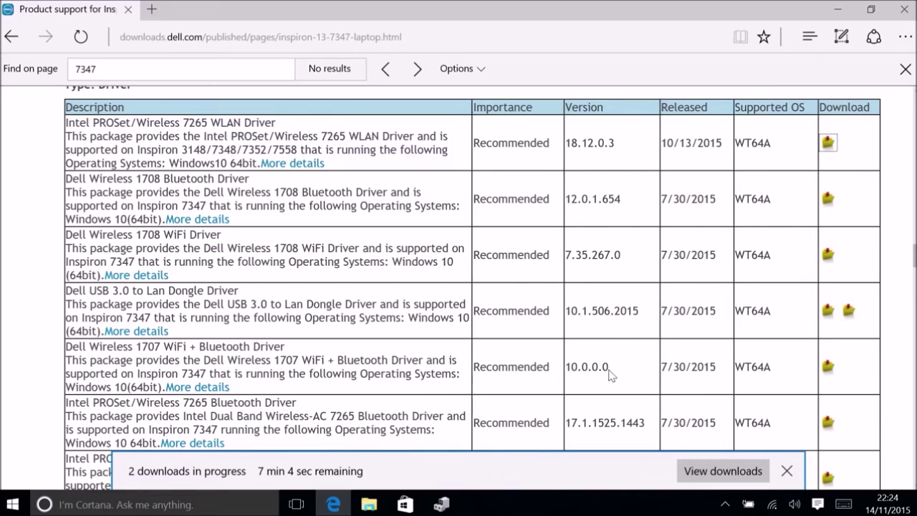
Compare the installed Intel Wireless Bluetooth driver version with the Intel PROSet/Wireless 7265 Bluetooth Driver on the Dell page.
scroll(652, 305, down, 1)
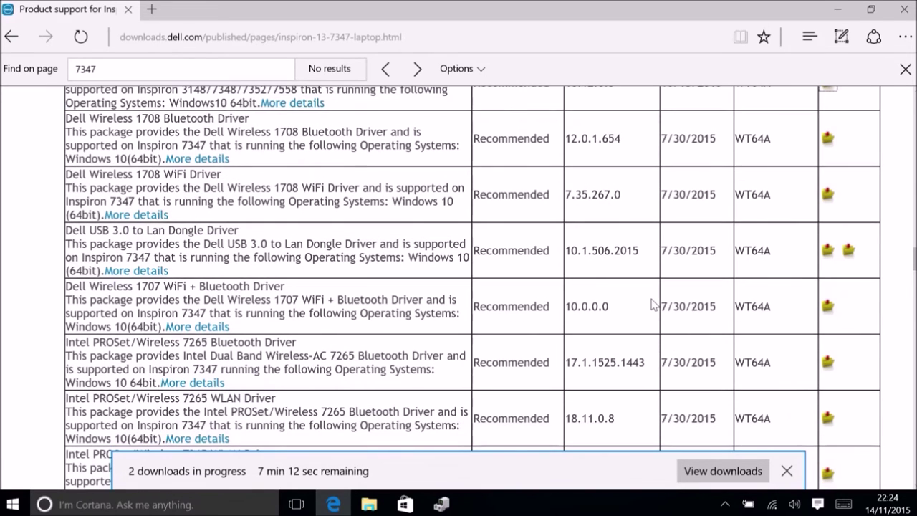
scroll(652, 304, down, 1)
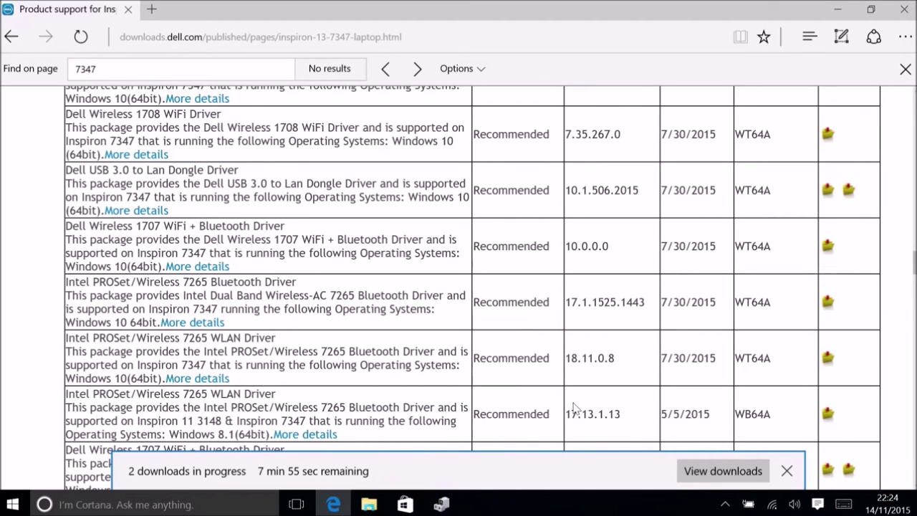
click(442, 504)
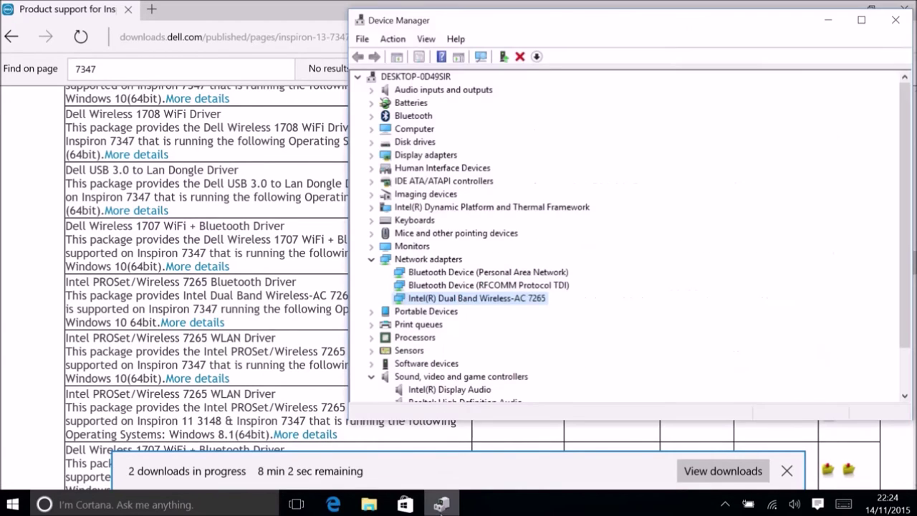
click(372, 117)
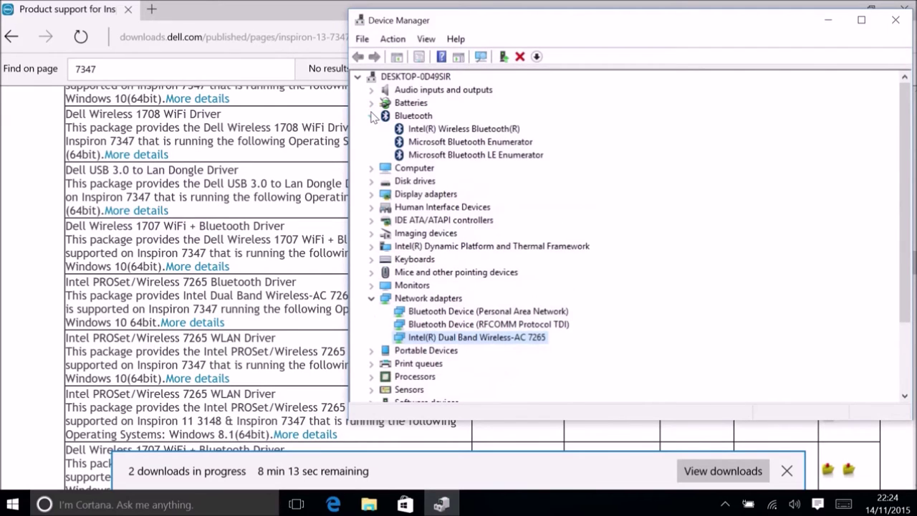
click(456, 135)
right_click(456, 133)
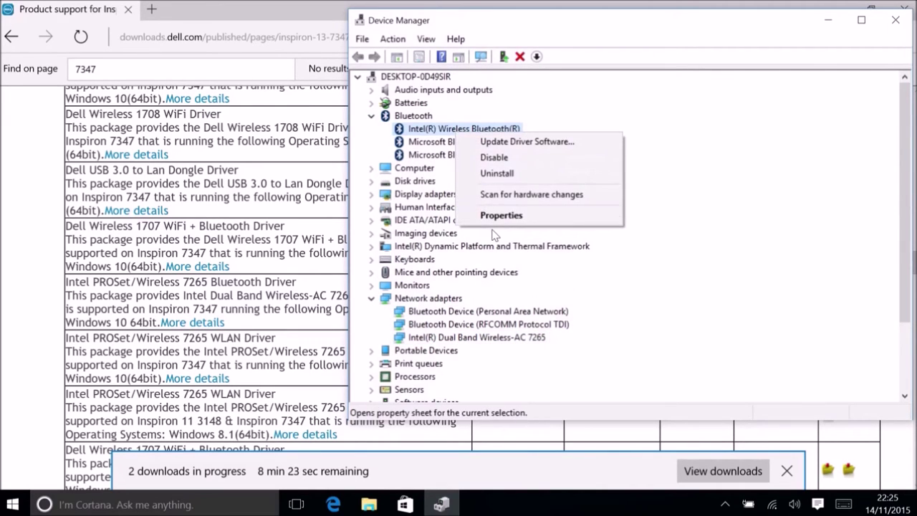
click(497, 222)
right_click(500, 134)
click(531, 217)
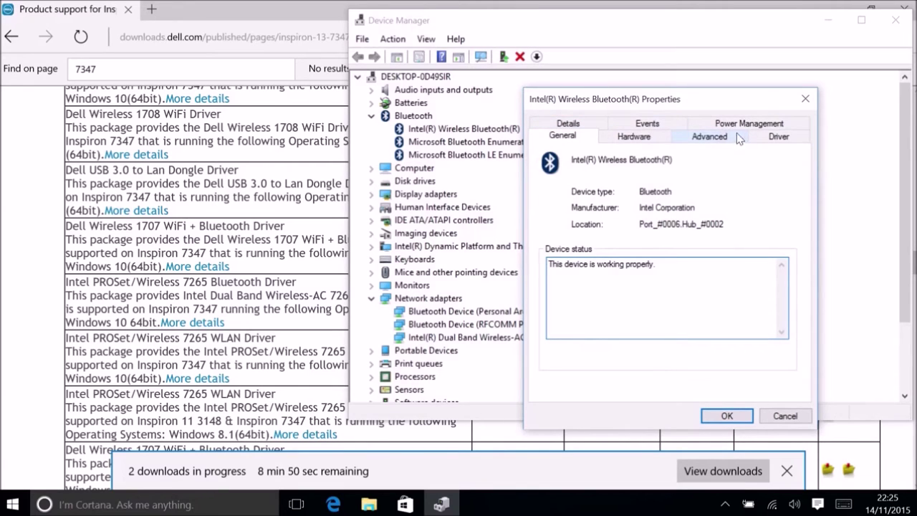
click(779, 137)
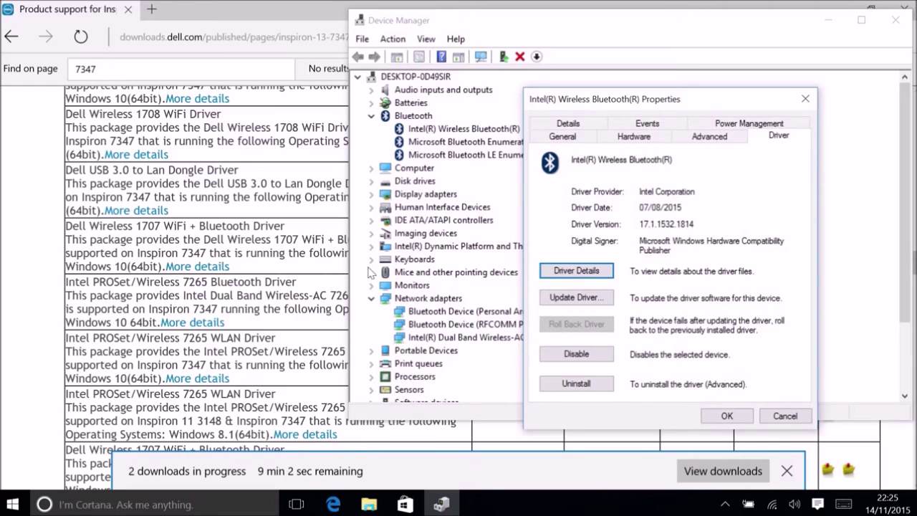
click(319, 394)
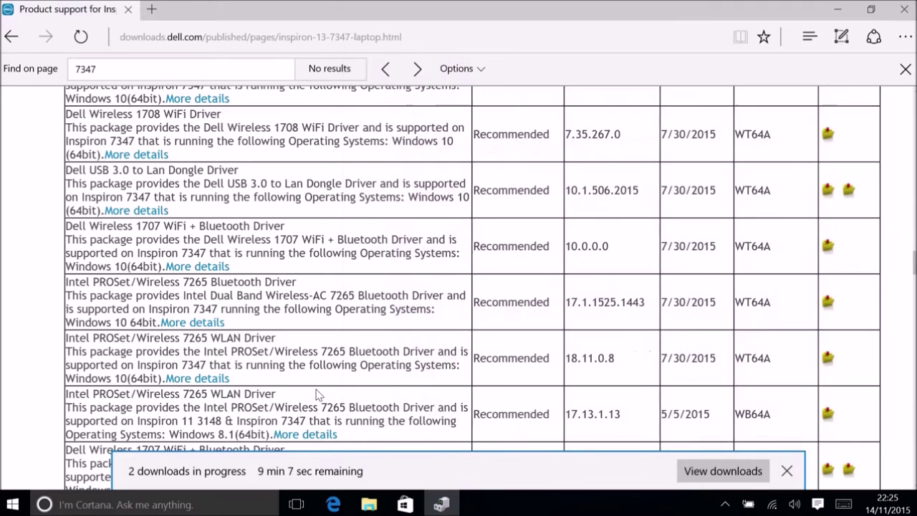
mouse_move(456, 503)
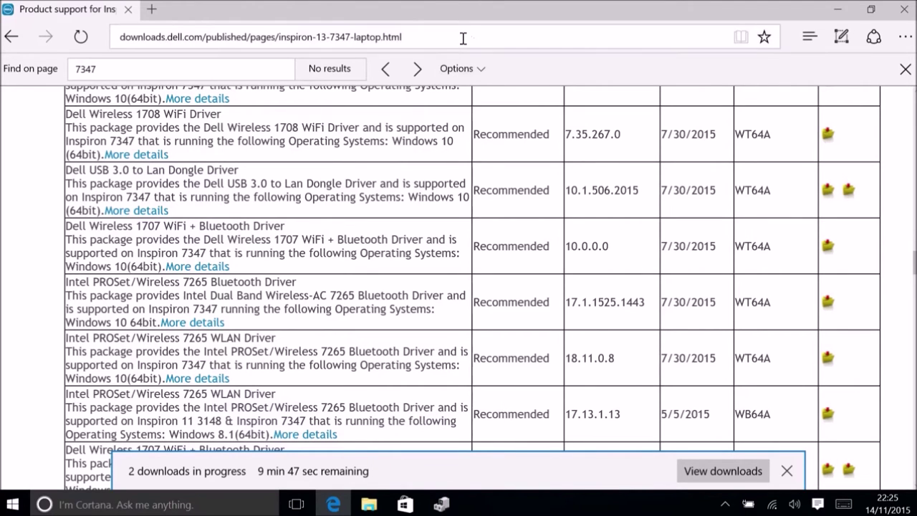
drag(428, 9, 453, 3)
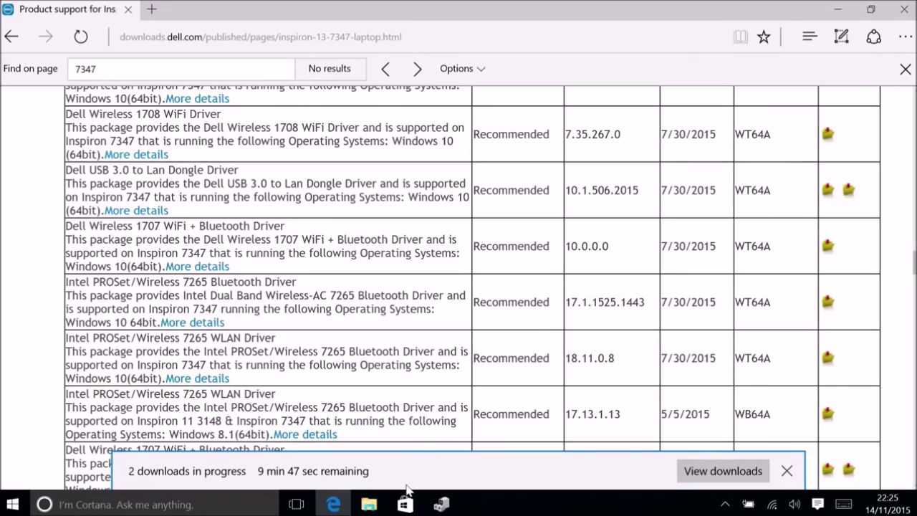
Find the Intel Rapid Storage Technology Driver in the Serial ATA category of the Dell page.
scroll(377, 334, down, 6)
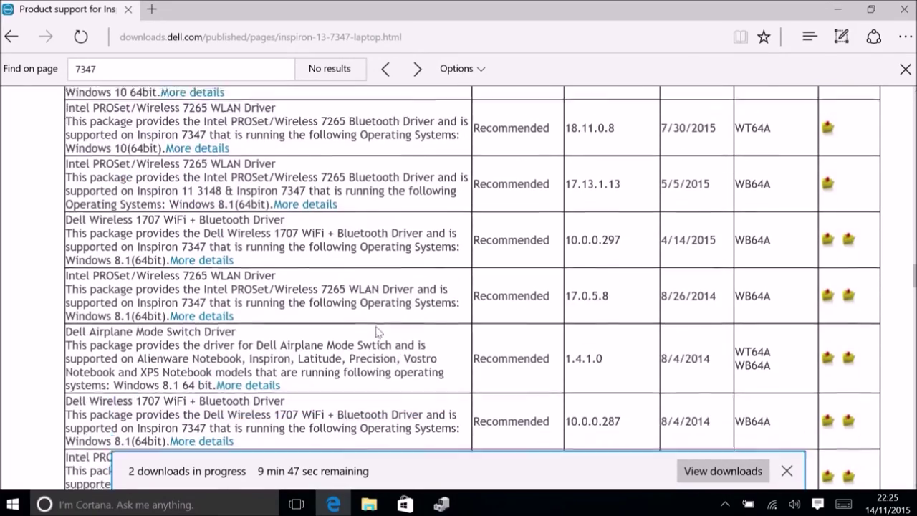
scroll(378, 334, down, 6)
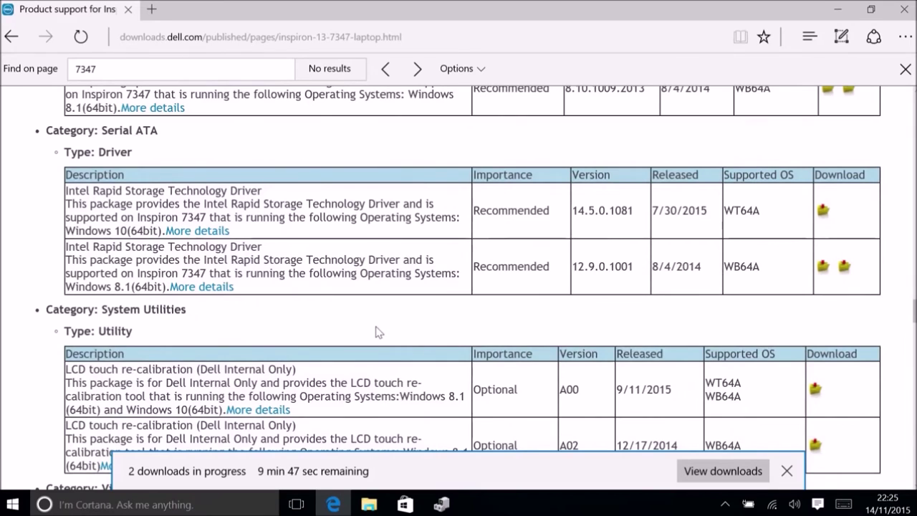
scroll(377, 331, down, 1)
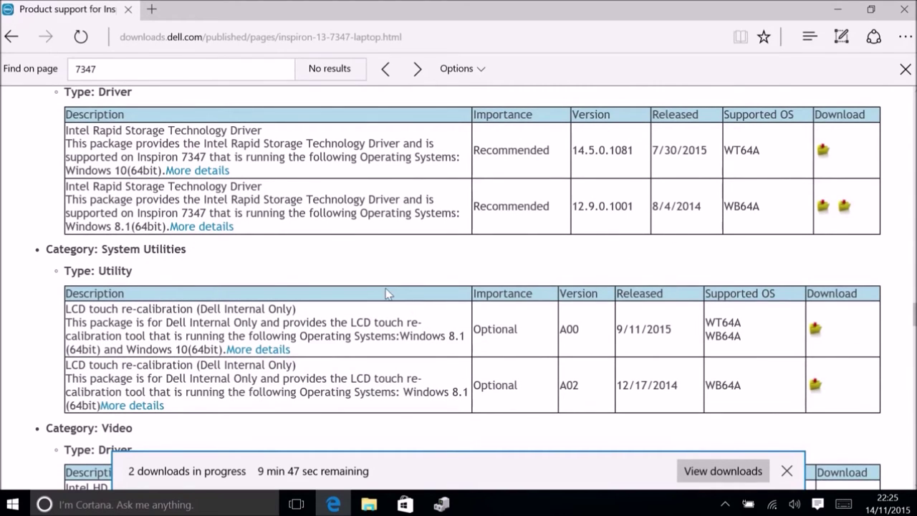
Check the installed Microsoft Storage Spaces Controller driver version, and download the Windows 10 Intel Rapid Storage Technology Driver 14.5.0.1081 from the Dell page.
click(446, 501)
scroll(467, 208, down, 8)
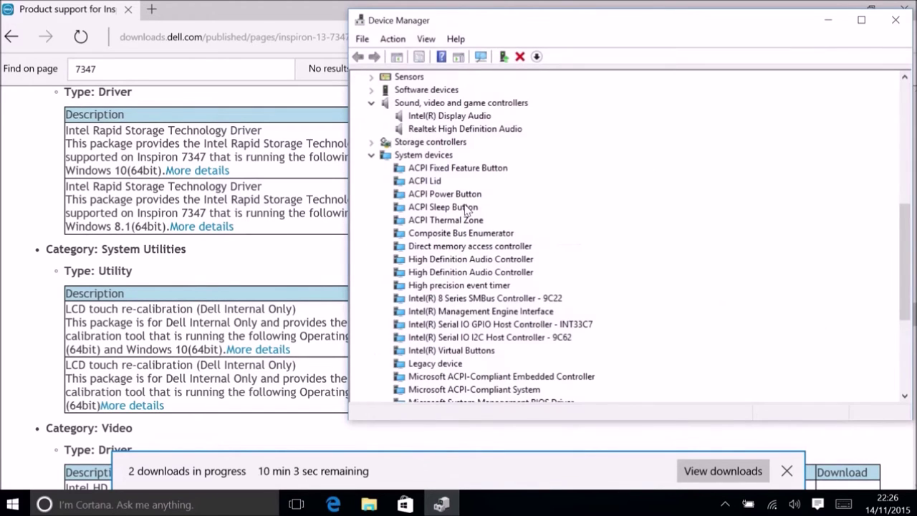
scroll(467, 208, down, 2)
scroll(470, 212, up, 3)
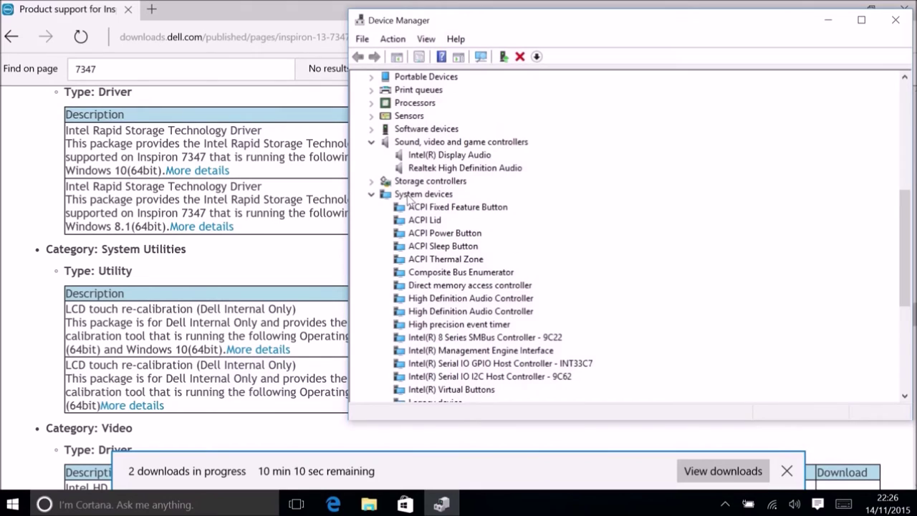
click(372, 183)
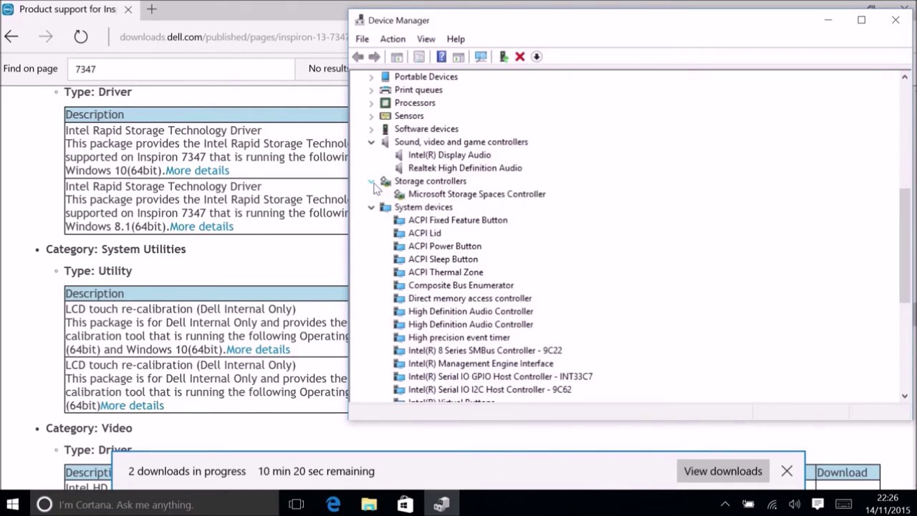
click(434, 195)
right_click(434, 195)
click(479, 242)
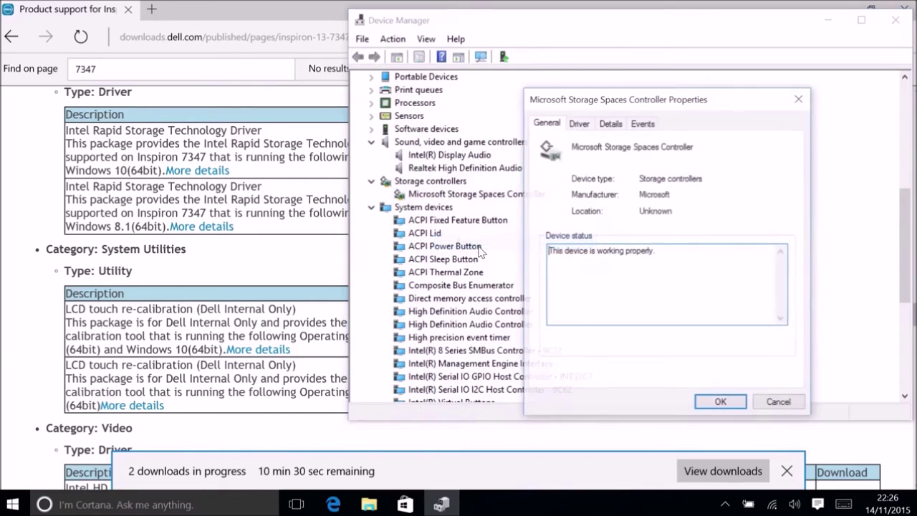
click(580, 123)
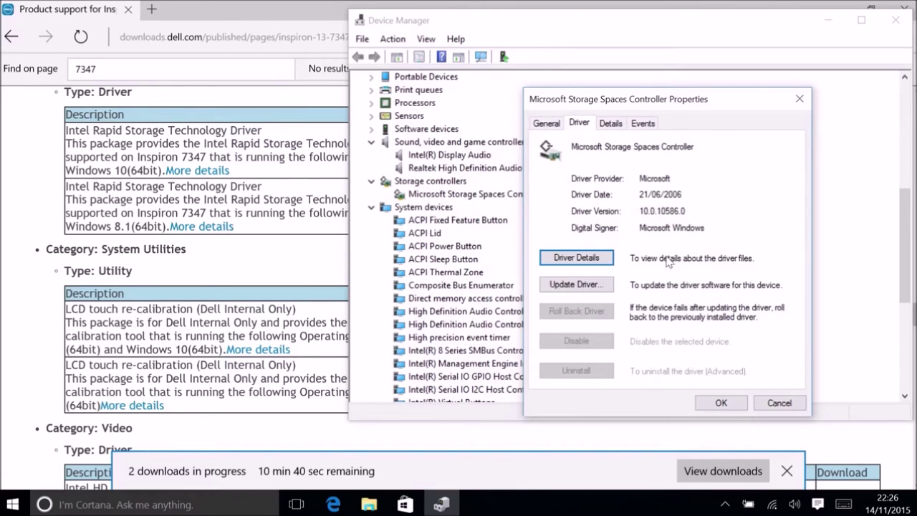
click(717, 403)
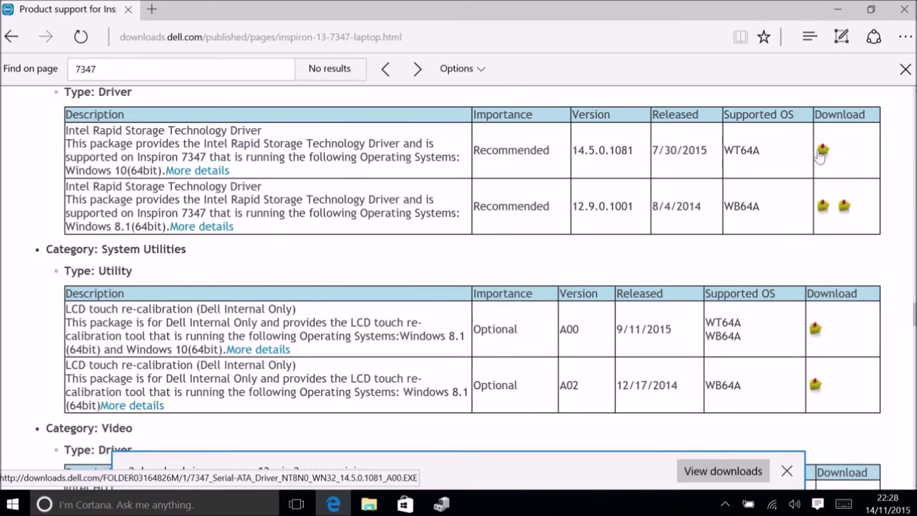
click(820, 156)
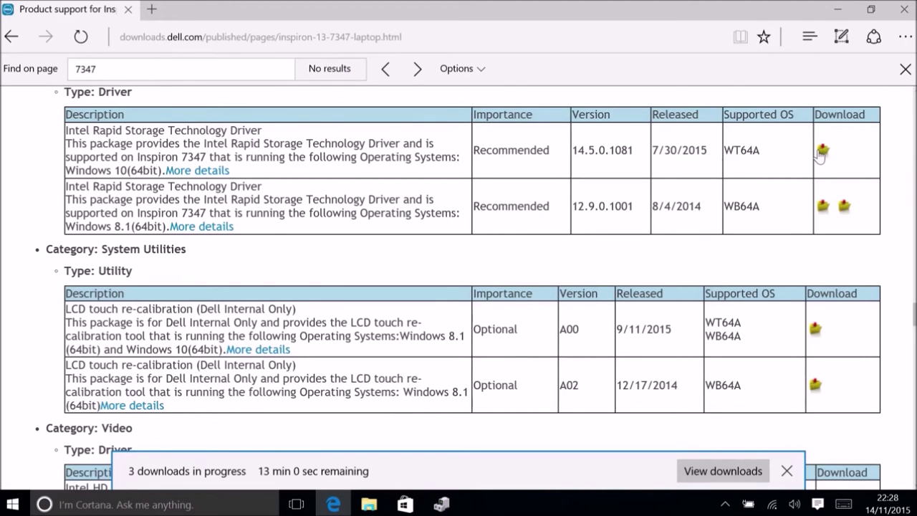
Compare the installed Intel HD Graphics Family driver version with the Windows 10 Intel HD Graphics Driver in Dell's Video category.
scroll(588, 335, down, 1)
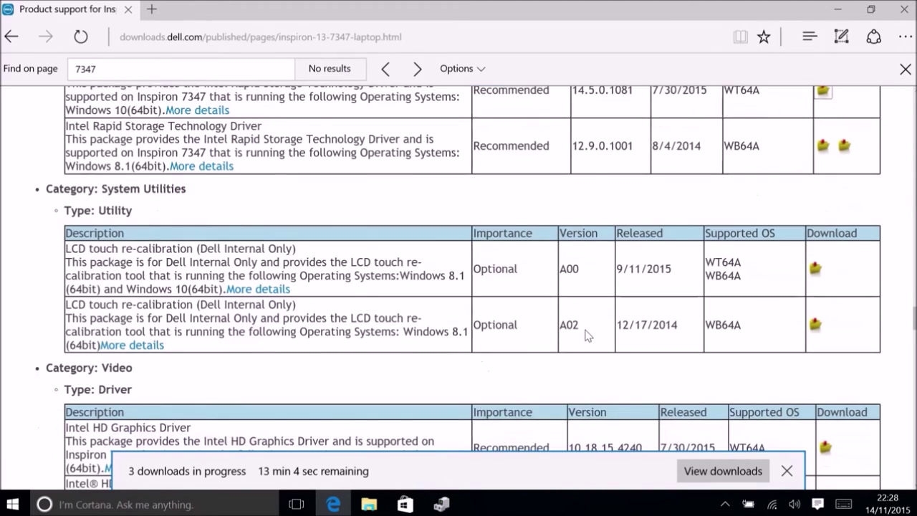
scroll(587, 335, down, 3)
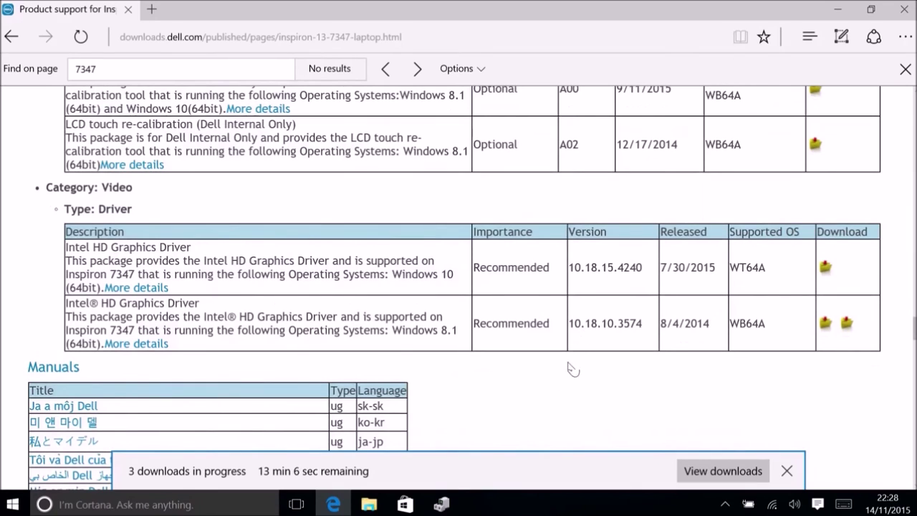
click(441, 504)
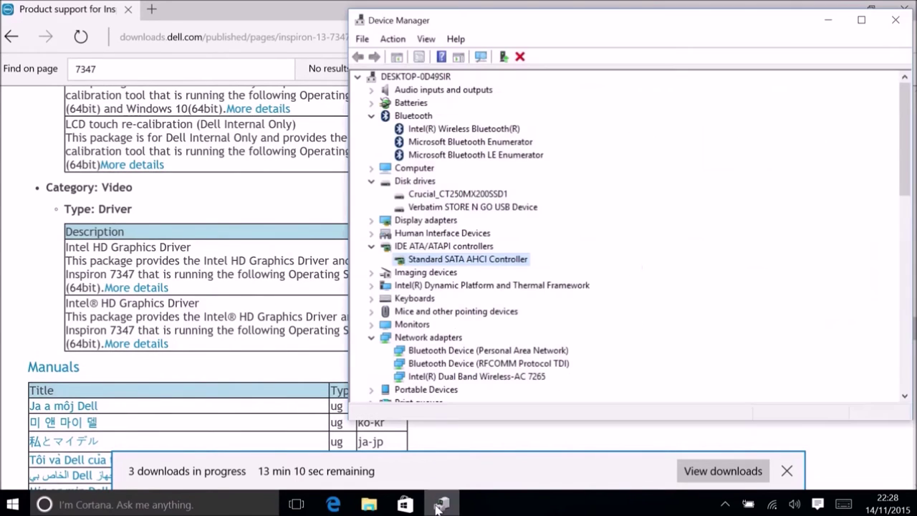
click(457, 338)
scroll(456, 341, down, 6)
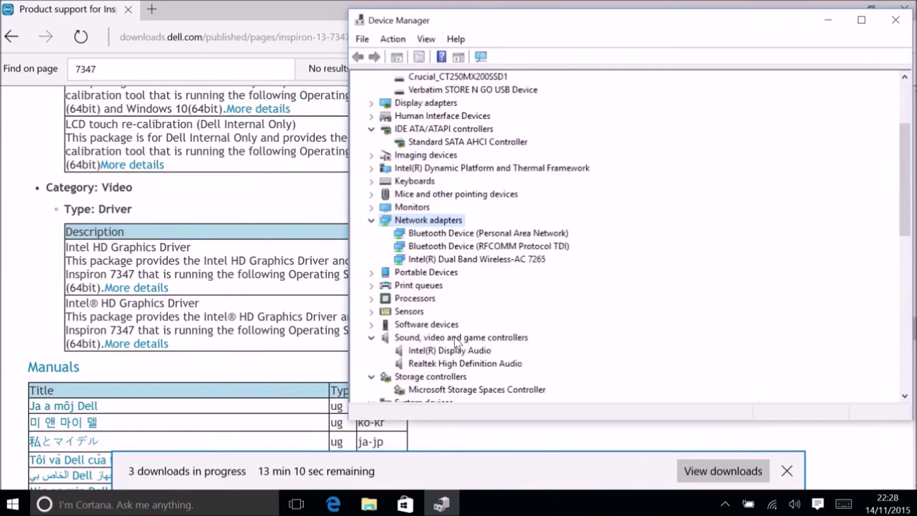
scroll(449, 317, up, 6)
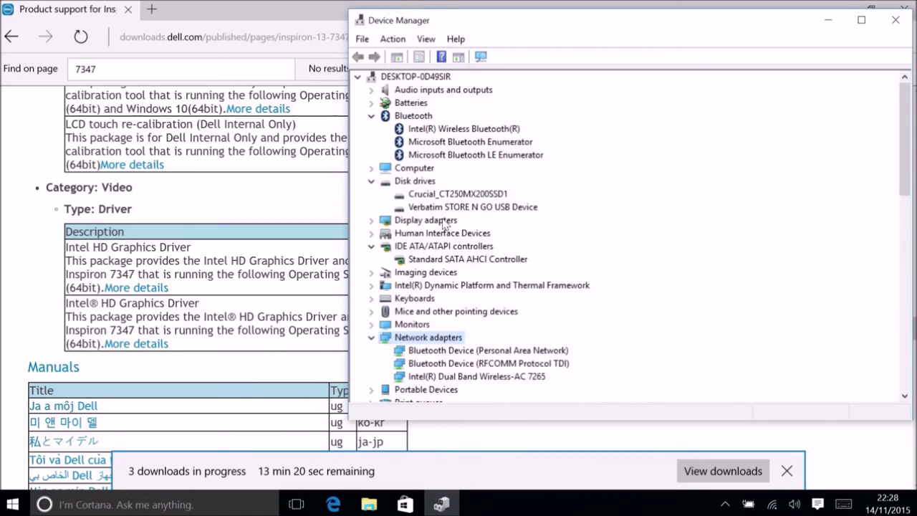
click(371, 222)
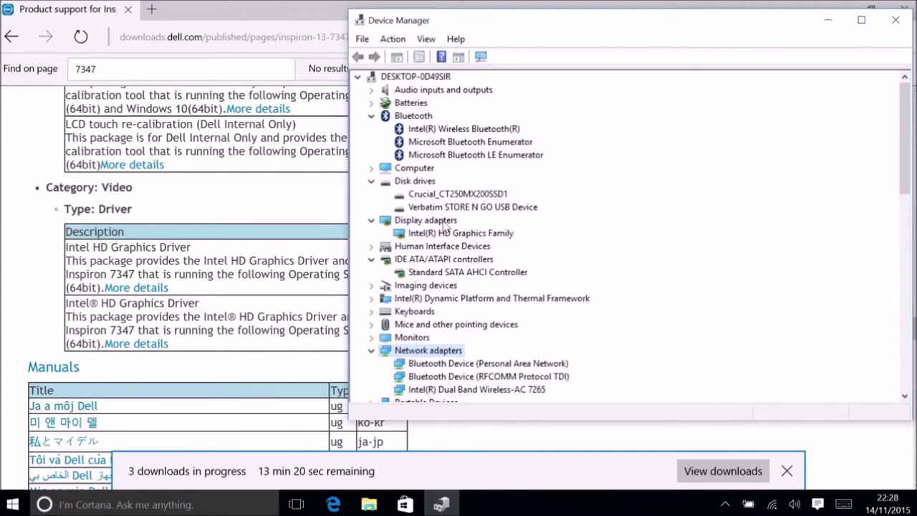
right_click(455, 238)
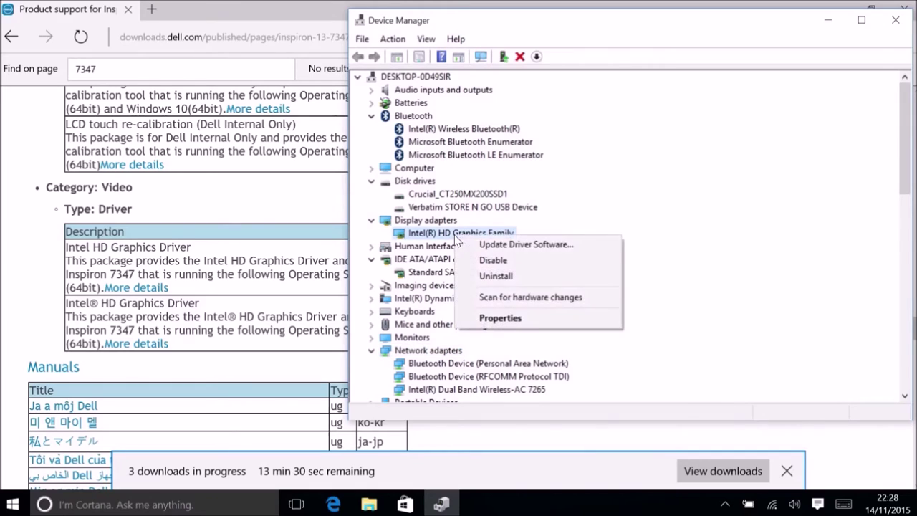
click(497, 317)
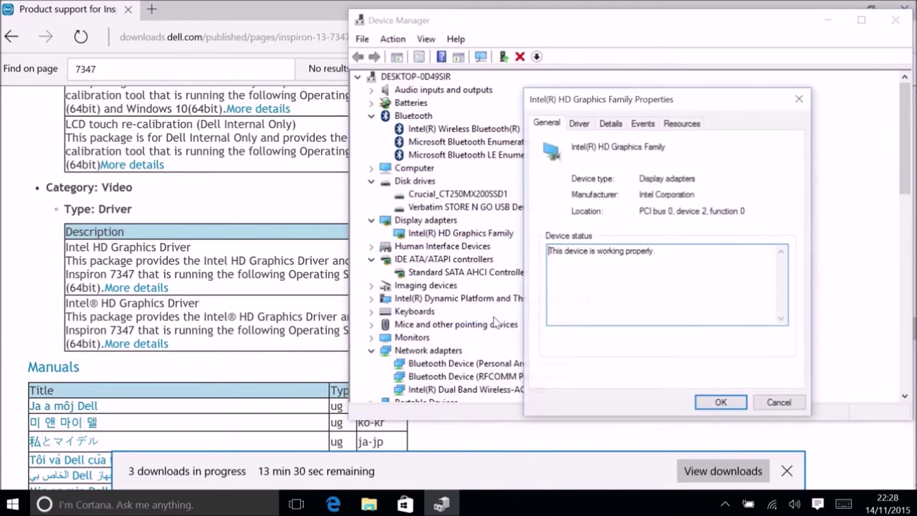
click(579, 123)
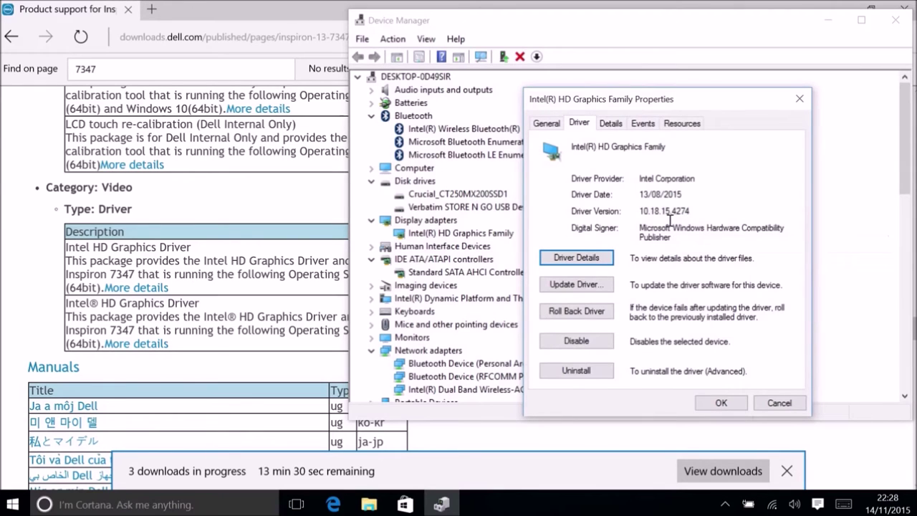
click(210, 285)
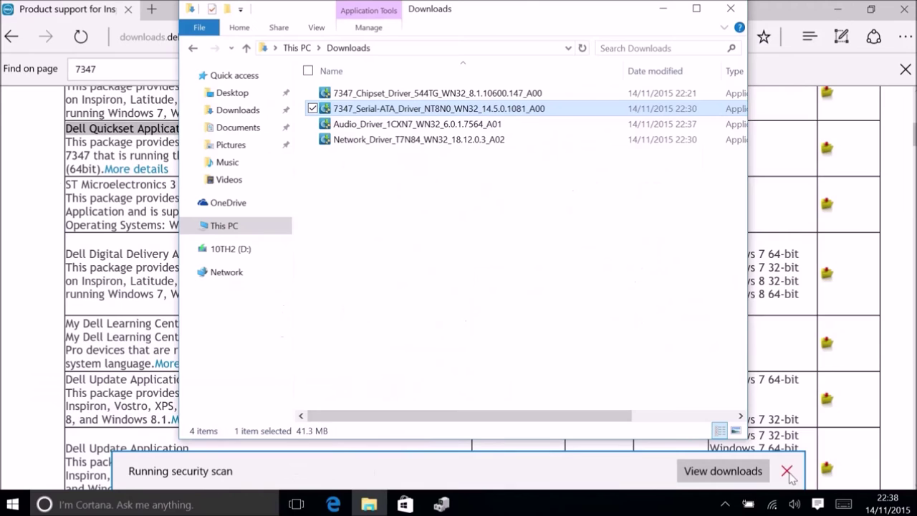
Minimize the browser and start installing the downloaded 7347_Serial-ATA_Driver_NT8N0_WN32_14.5.0.1081_A00 package, allowing it to make changes to the PC.
click(787, 471)
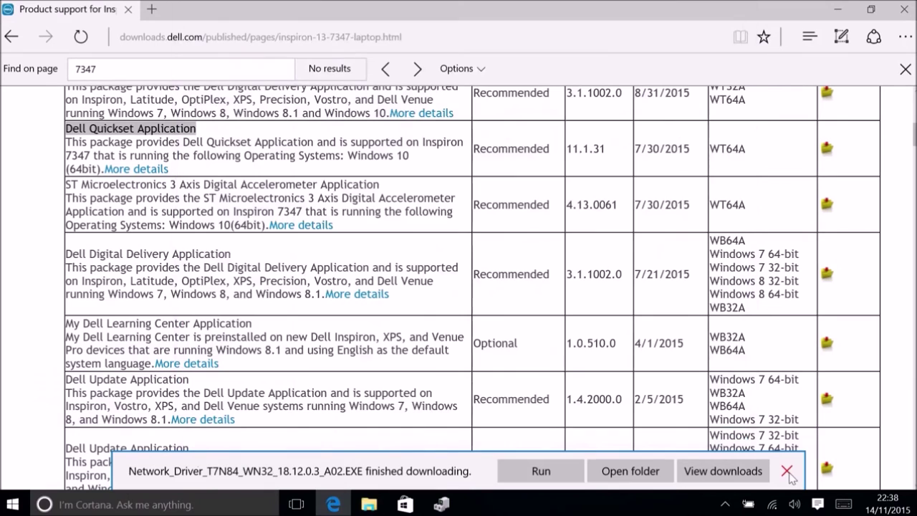
click(838, 10)
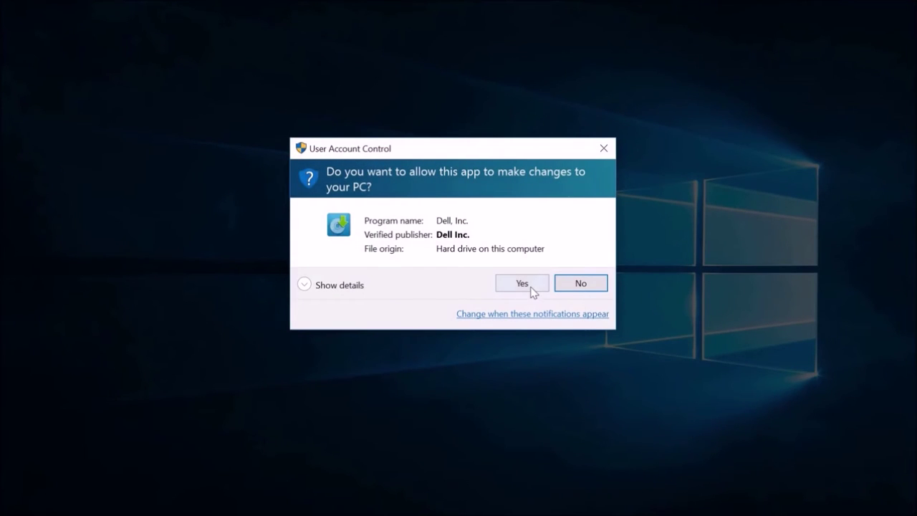
click(522, 283)
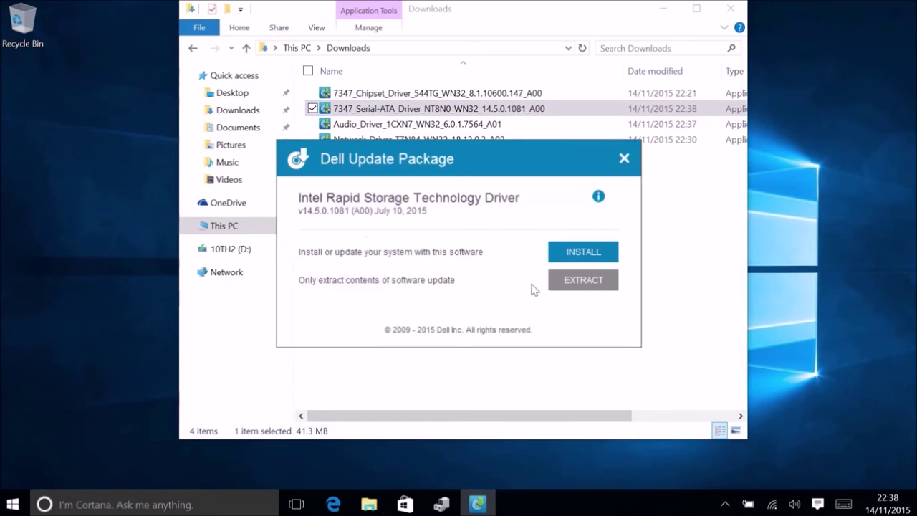
click(561, 257)
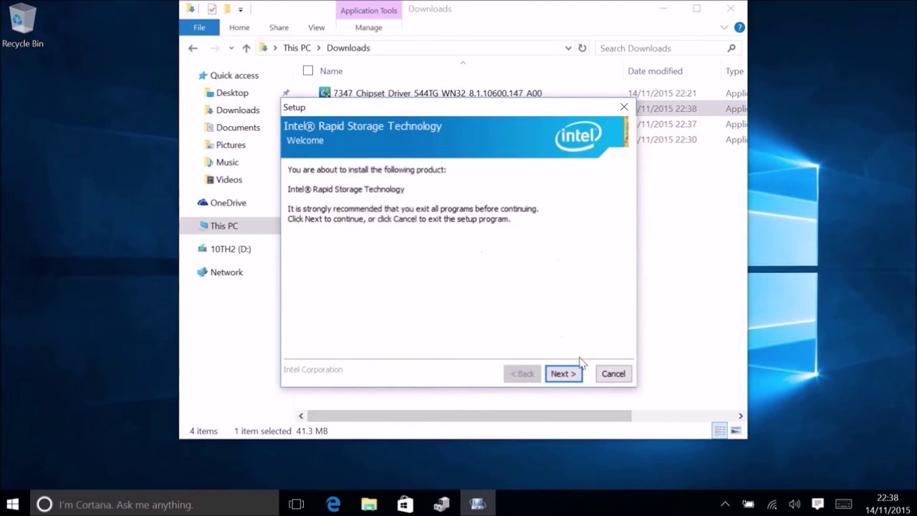
Accept the license agreement and run the Intel Rapid Storage Technology setup through to its completion page.
click(562, 374)
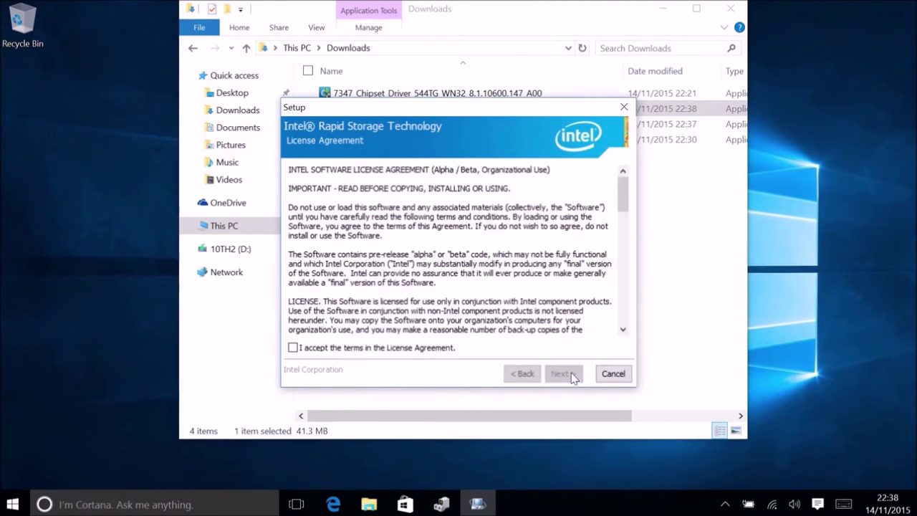
click(444, 348)
click(564, 374)
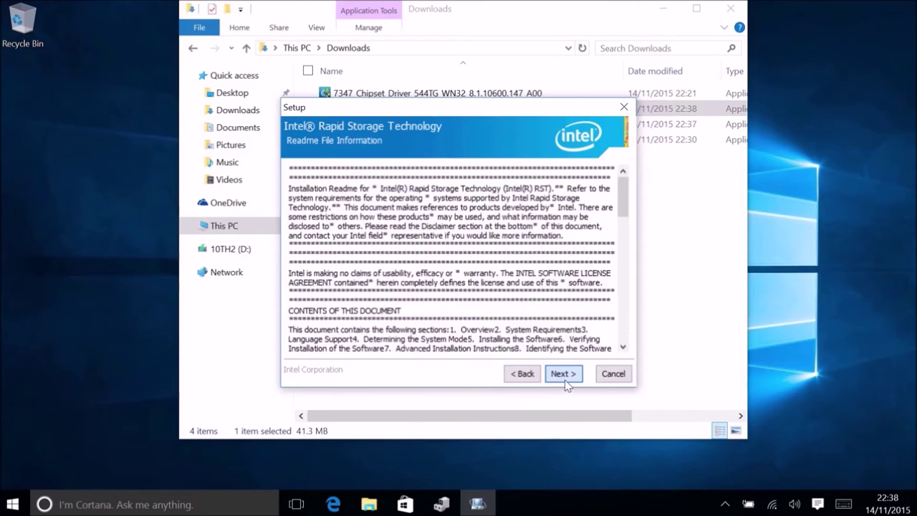
click(565, 376)
click(565, 375)
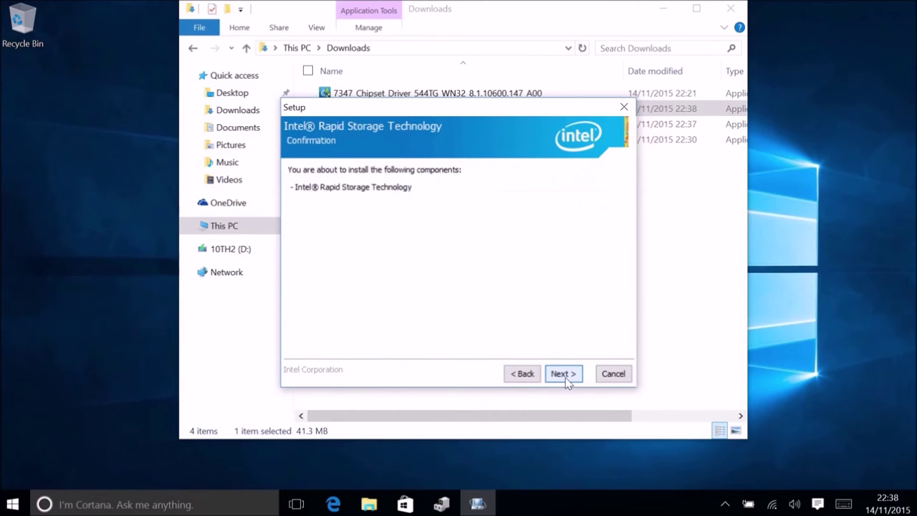
click(565, 378)
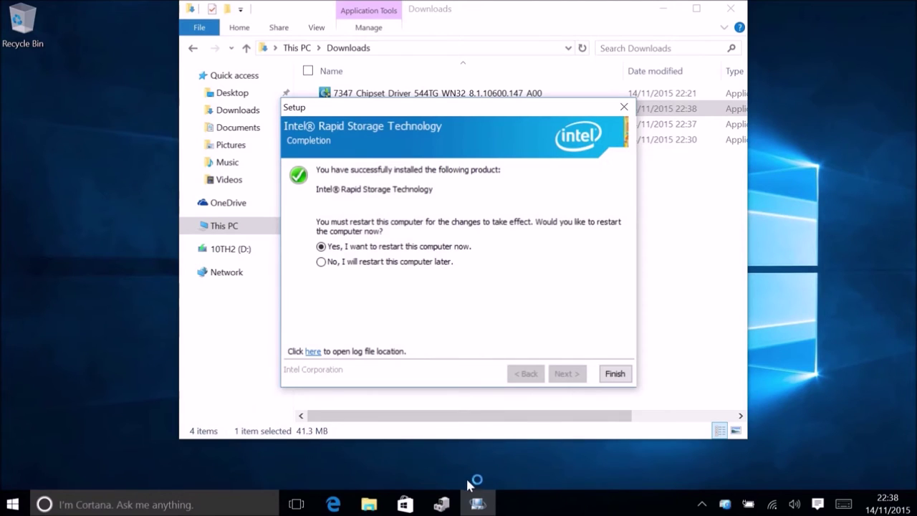
Check the Standard SATA AHCI Controller's driver version in Device Manager, and finish the Intel Rapid Storage Technology setup with an immediate restart.
click(440, 501)
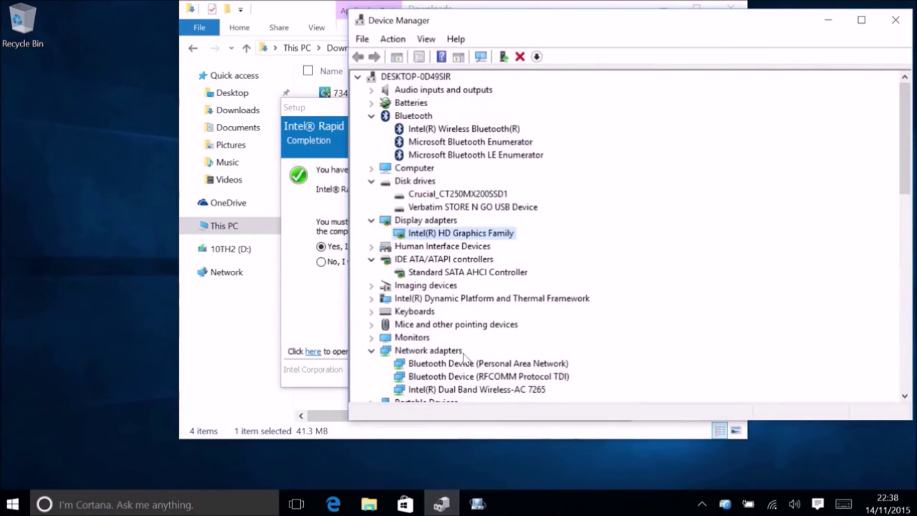
right_click(463, 277)
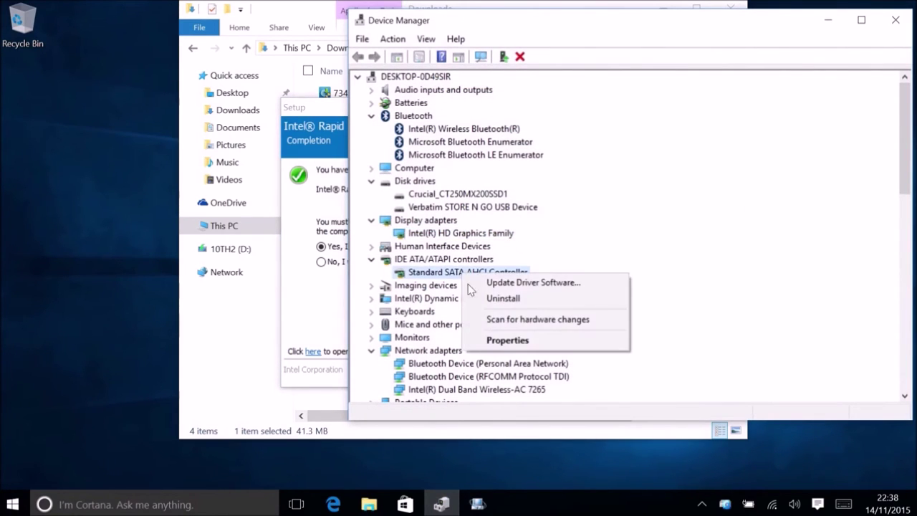
click(510, 341)
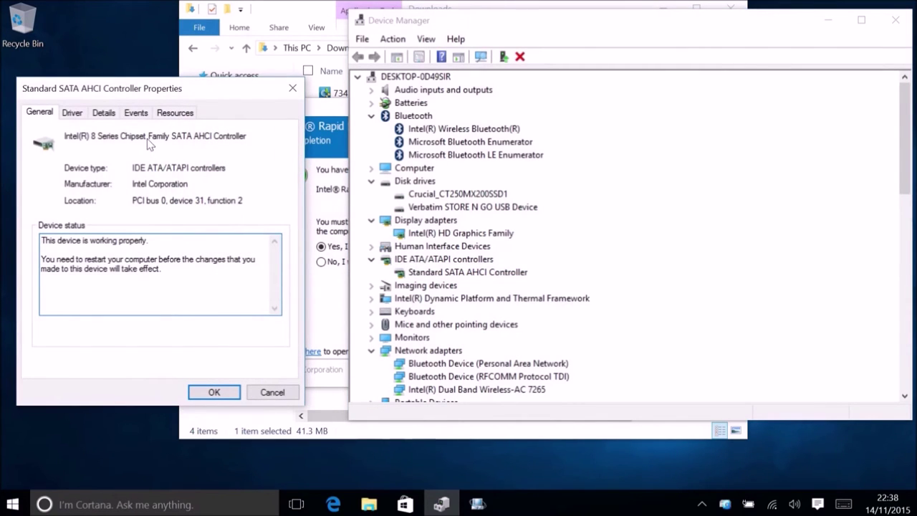
click(70, 115)
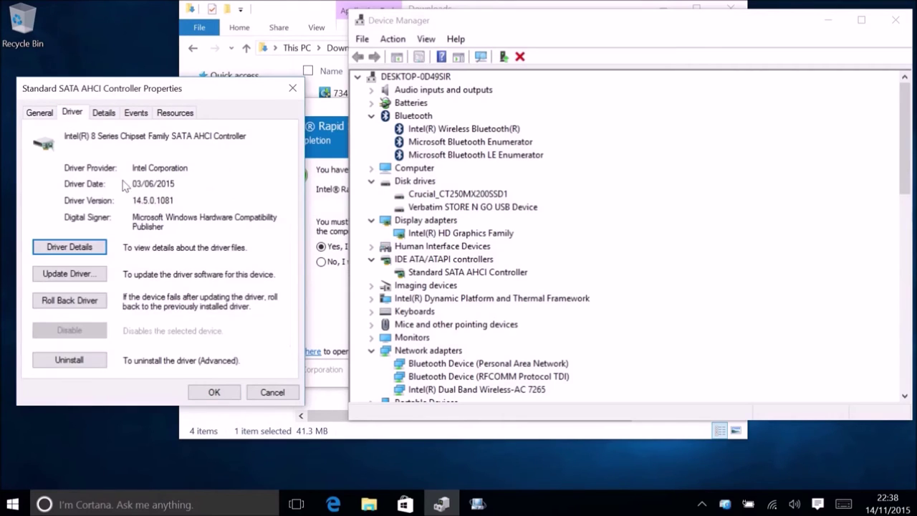
click(212, 392)
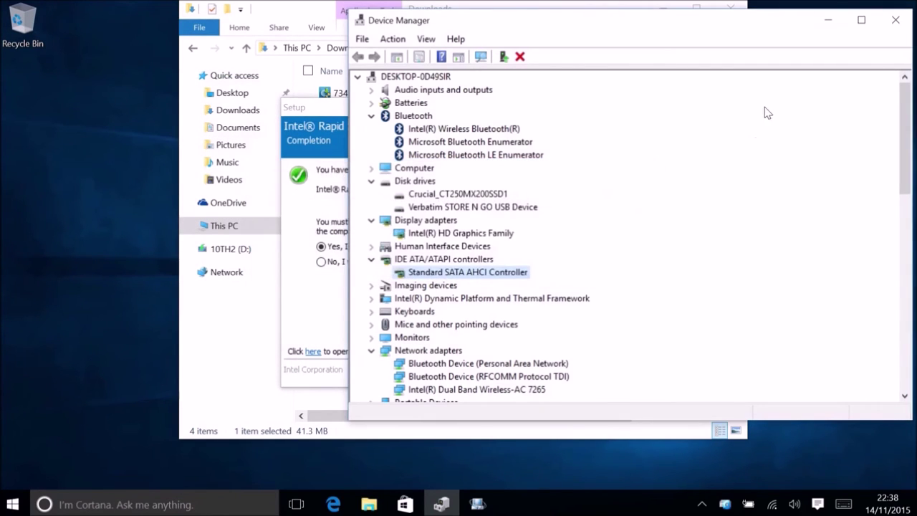
click(895, 19)
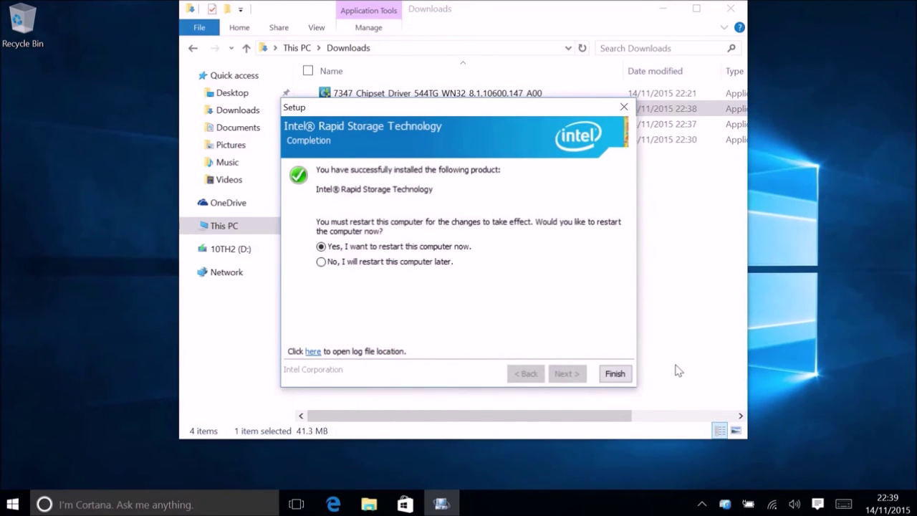
click(614, 374)
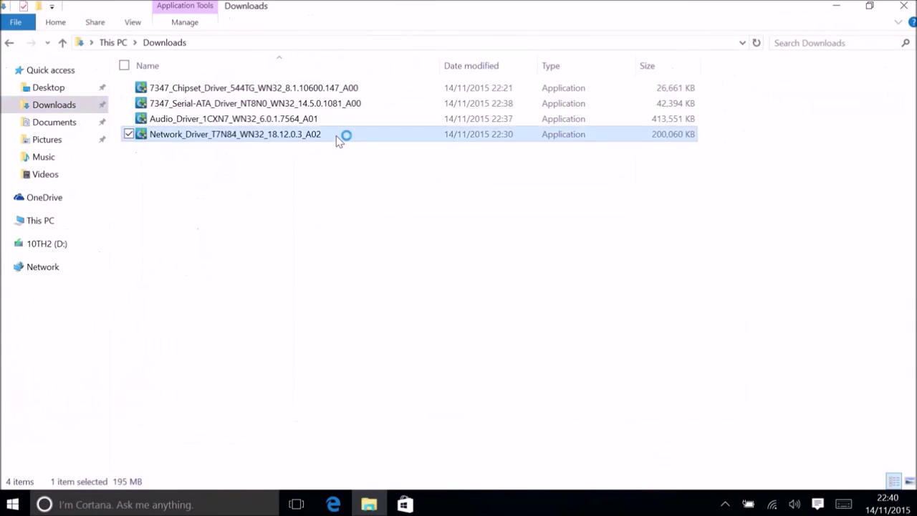
Install the Intel PROSet/Wireless 7265 WLAN driver from the Network_Driver_T7N84_WN32_18.12.0.3_A02 package and close the completed installer.
click(555, 252)
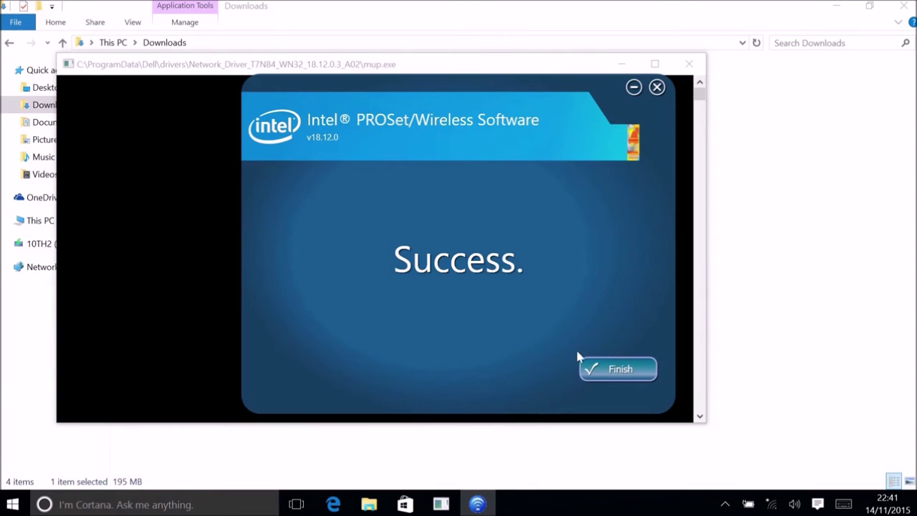
click(644, 372)
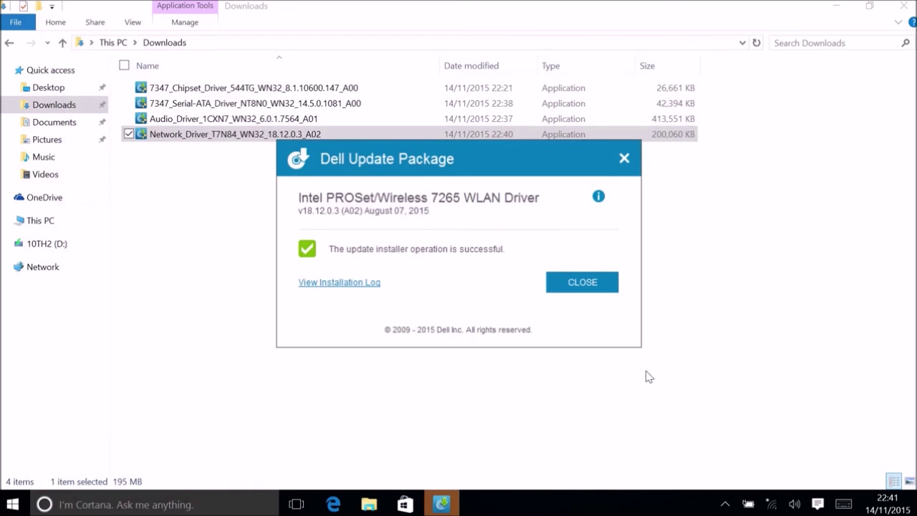
click(601, 290)
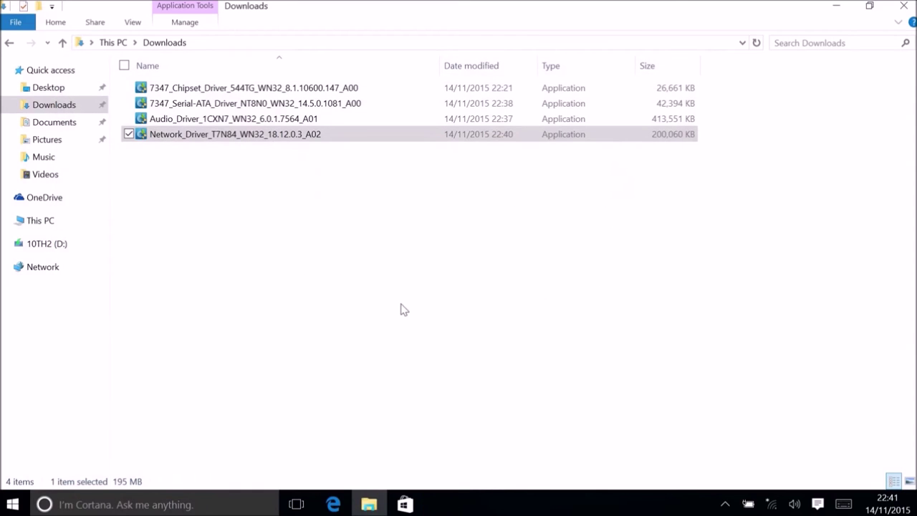
Check the Intel Dual Band Wireless-AC 7265 network adapter's driver version in Device Manager, and close it.
click(13, 504)
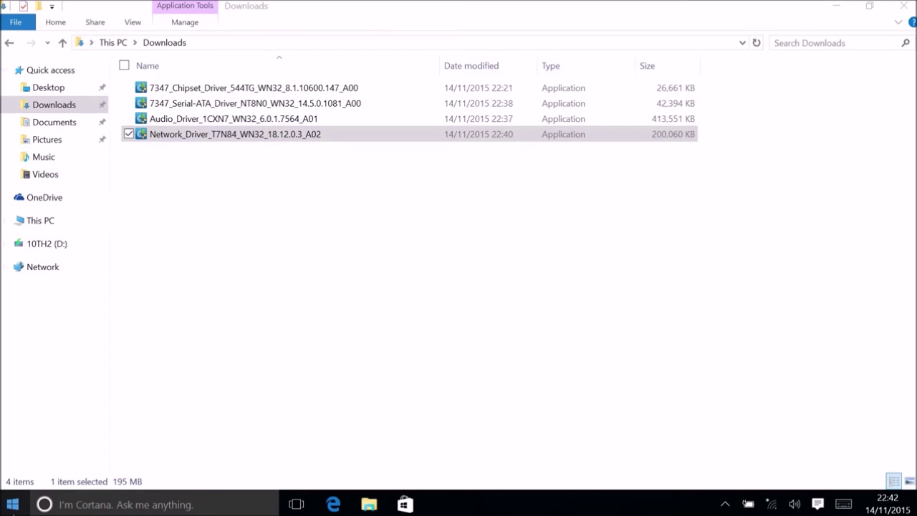
right_click(12, 505)
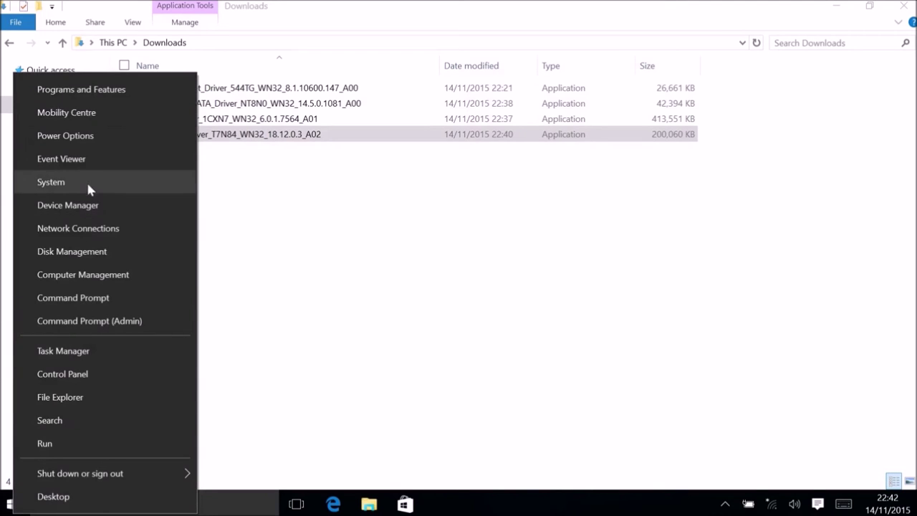
click(90, 206)
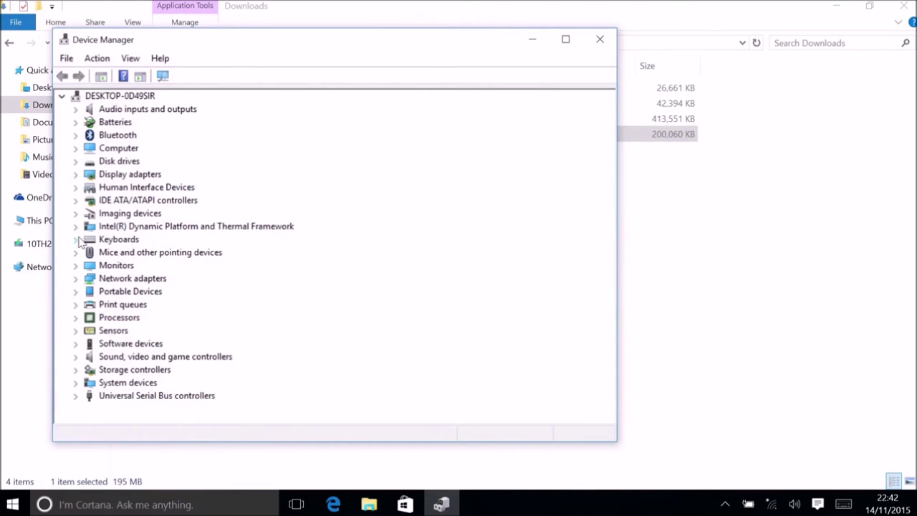
click(76, 279)
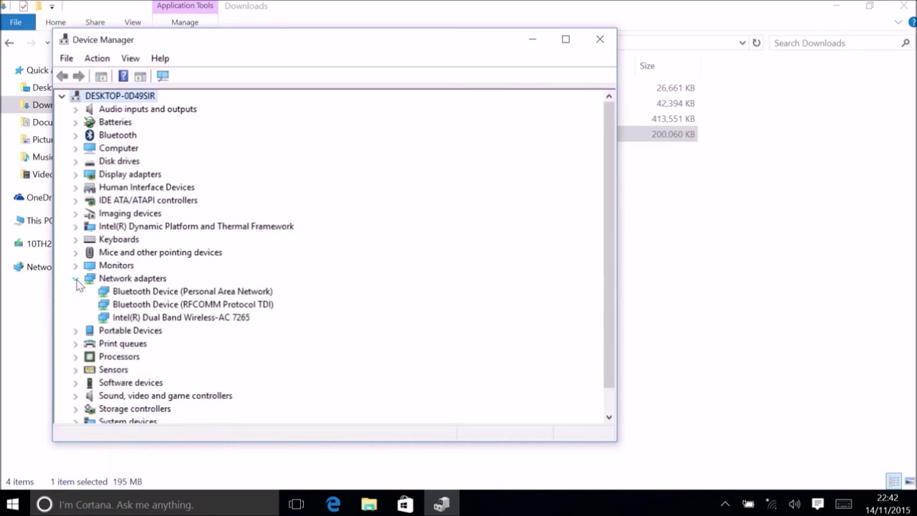
right_click(158, 318)
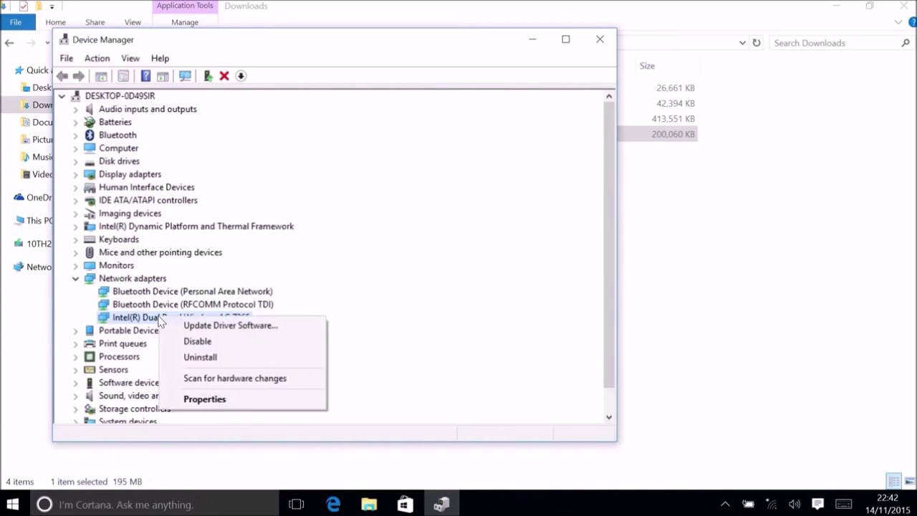
click(200, 398)
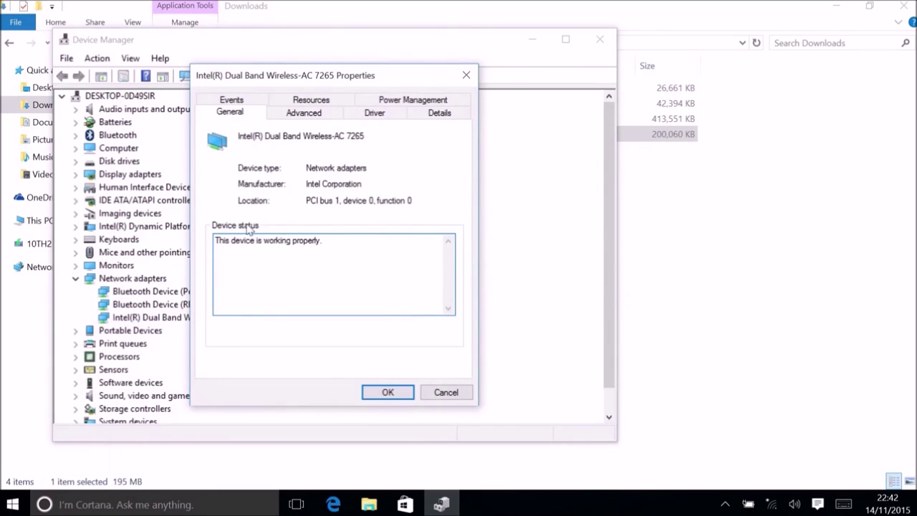
click(372, 117)
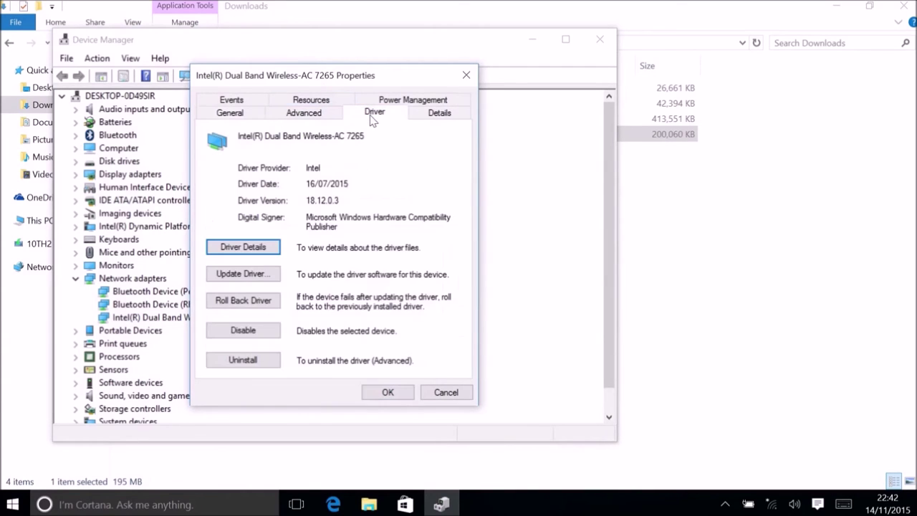
click(403, 396)
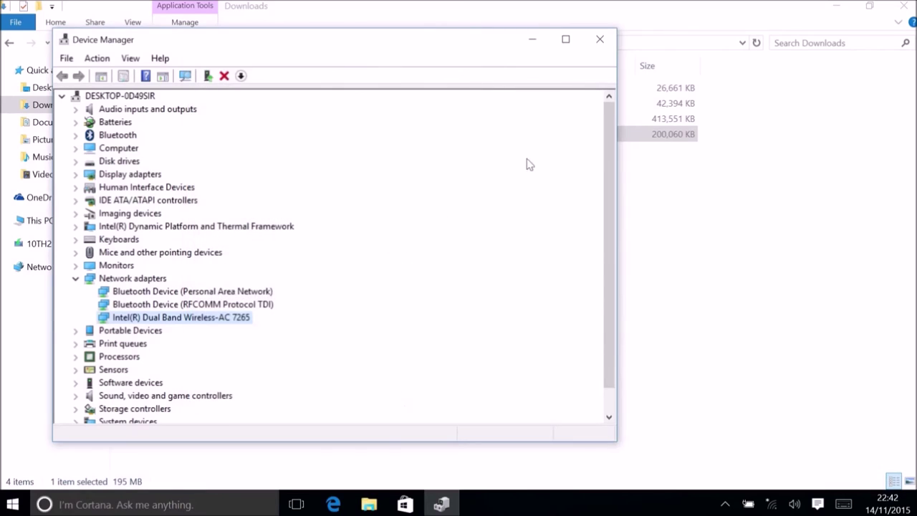
click(600, 37)
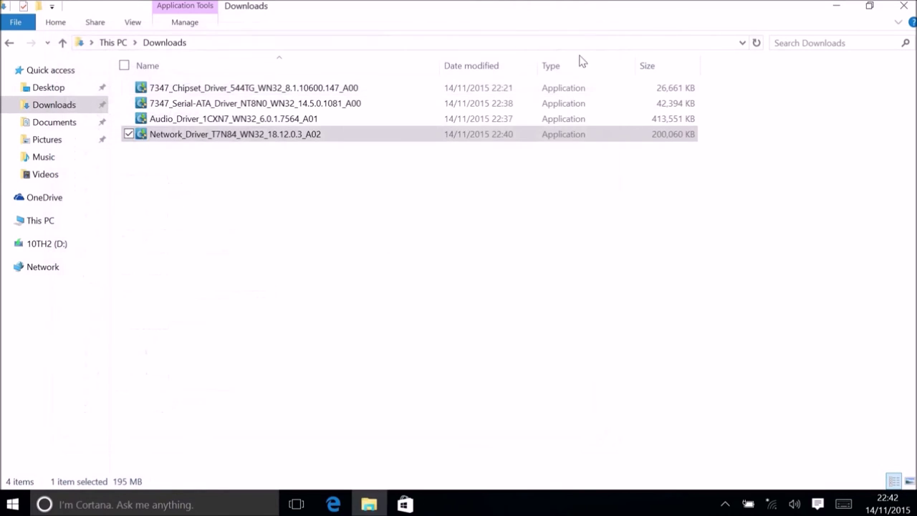
double_click(314, 122)
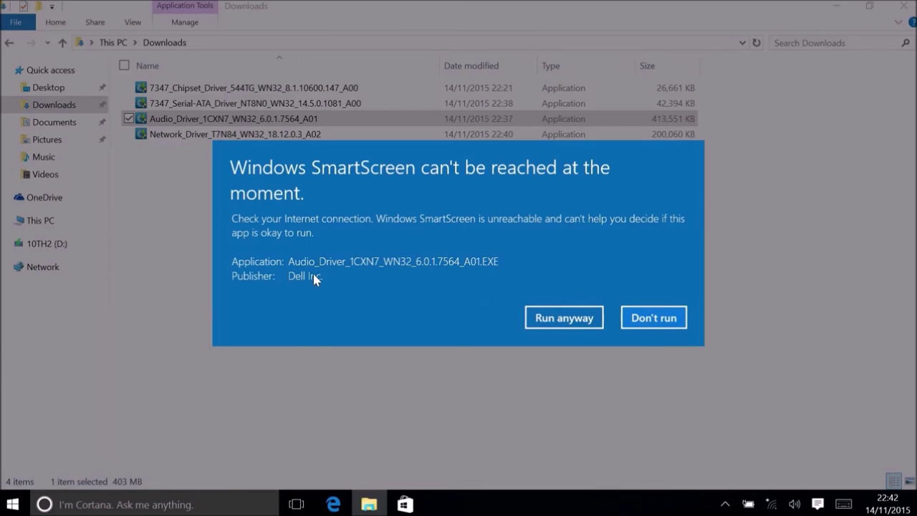
click(537, 317)
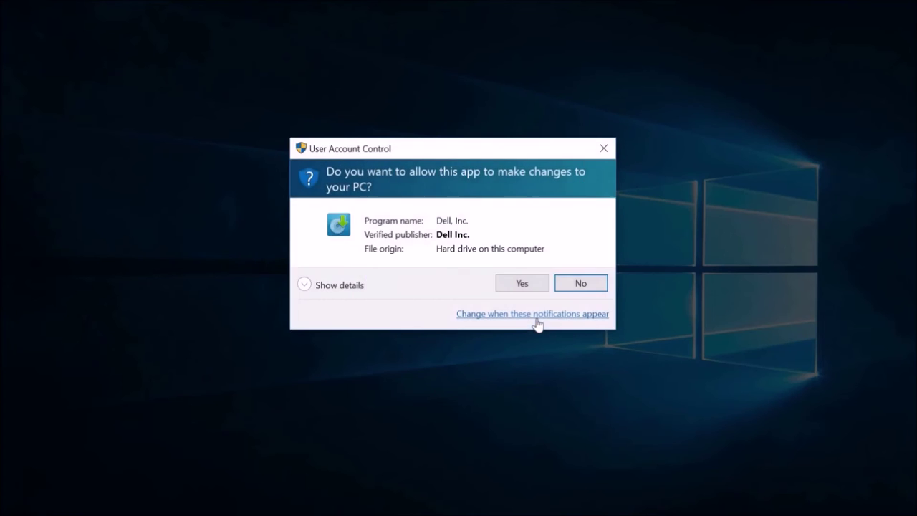
click(562, 291)
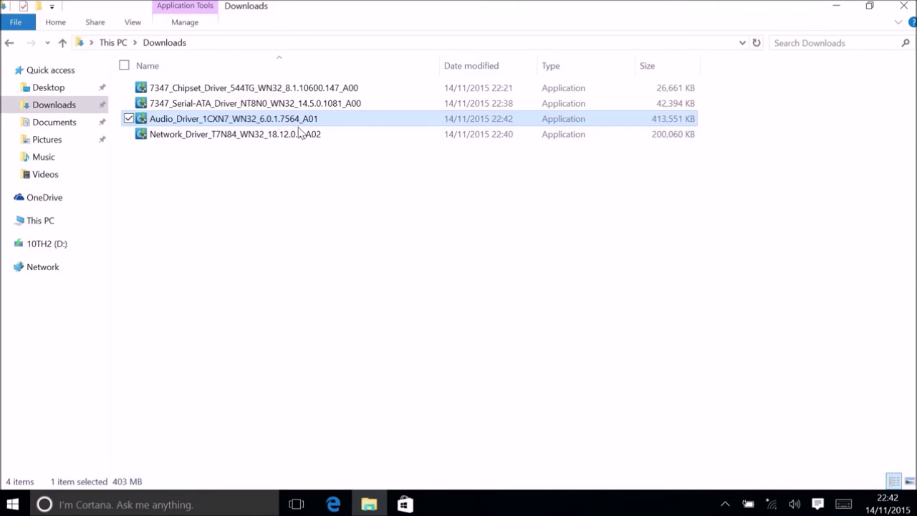
Reconnect the PC to the first available Wi-Fi network and dismiss the network list.
click(769, 503)
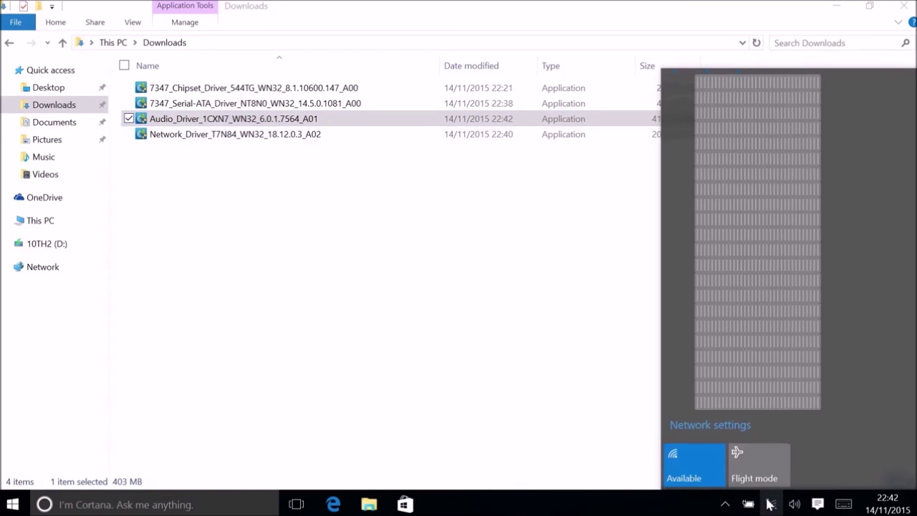
click(720, 74)
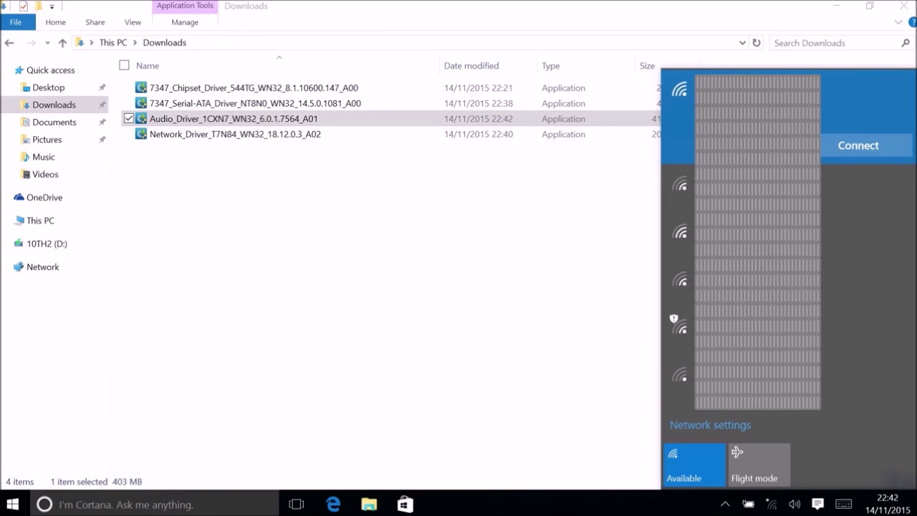
click(858, 167)
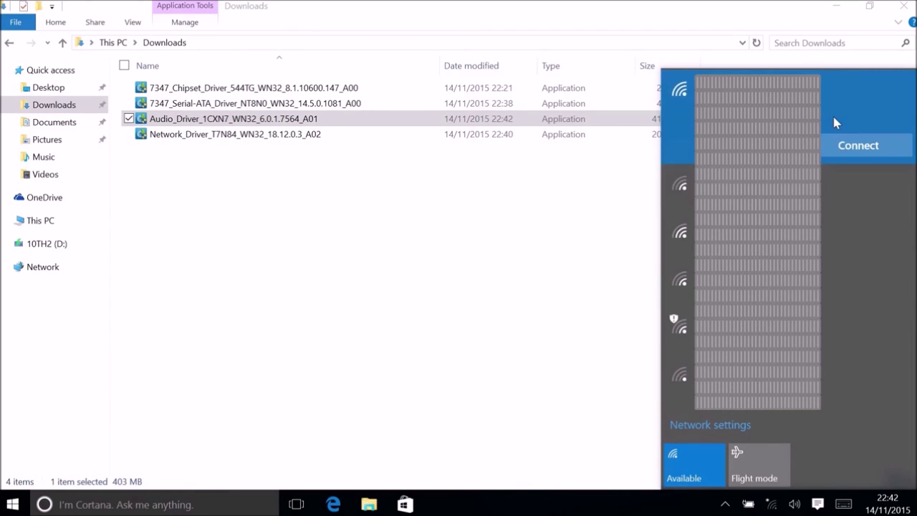
click(848, 145)
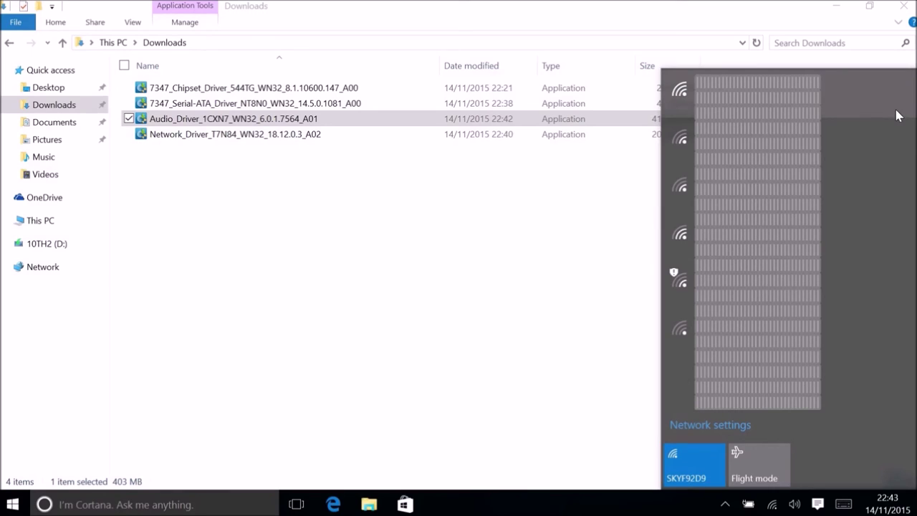
click(458, 308)
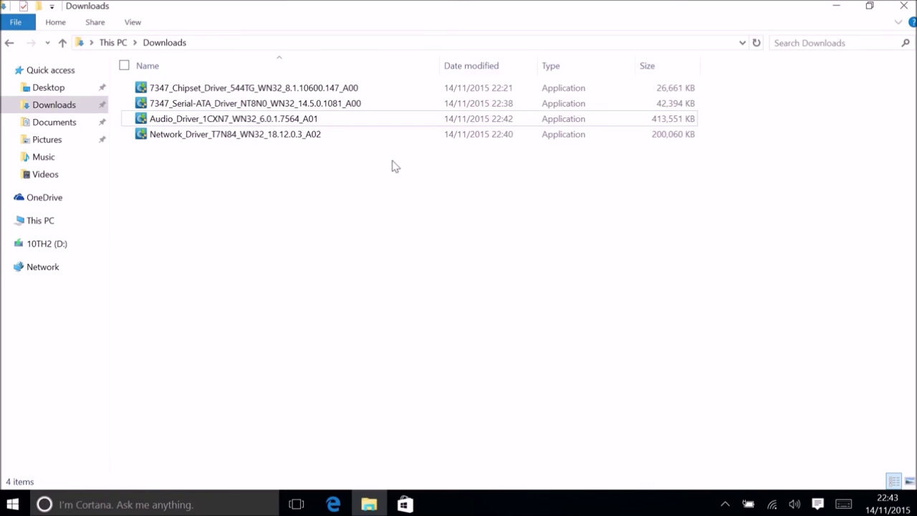
Run the Audio_Driver_1CXN7_WN32_6.0.1.7564_A01 package with permission to make changes, uninstall the existing Realtek audio driver and restart the computer immediately.
click(413, 120)
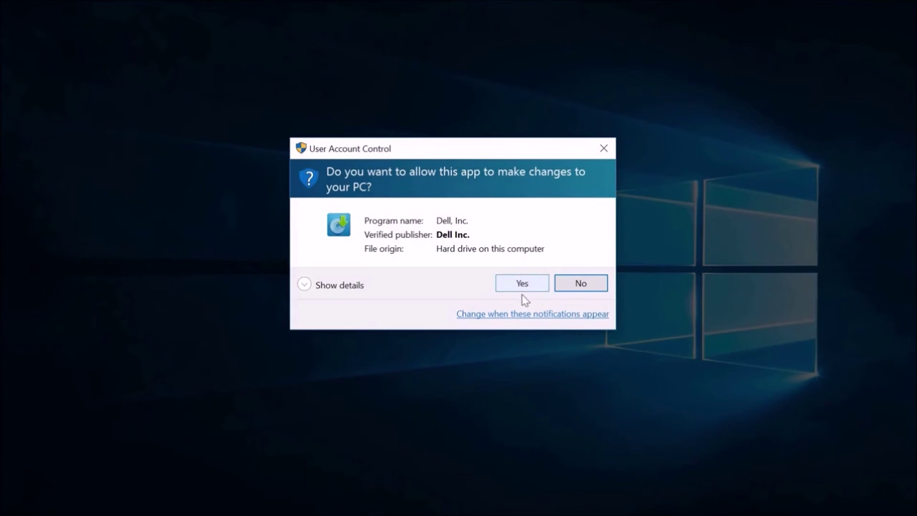
click(522, 286)
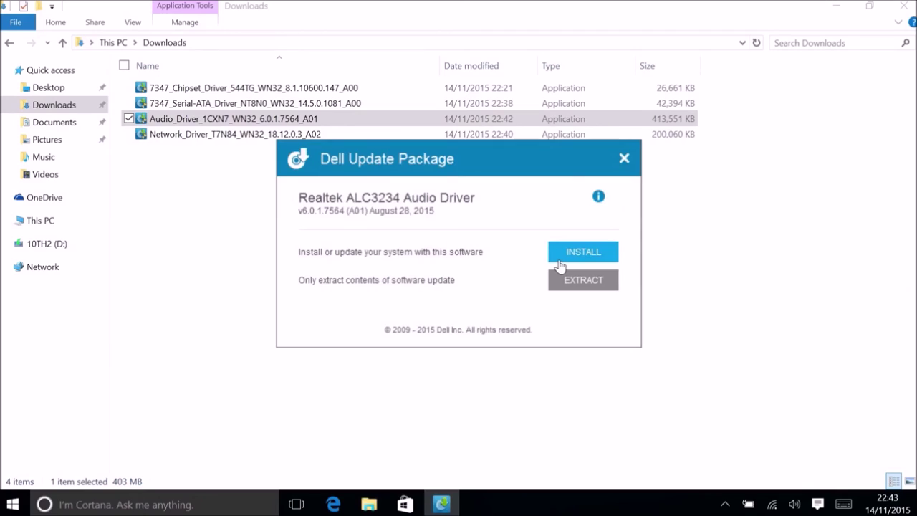
click(561, 257)
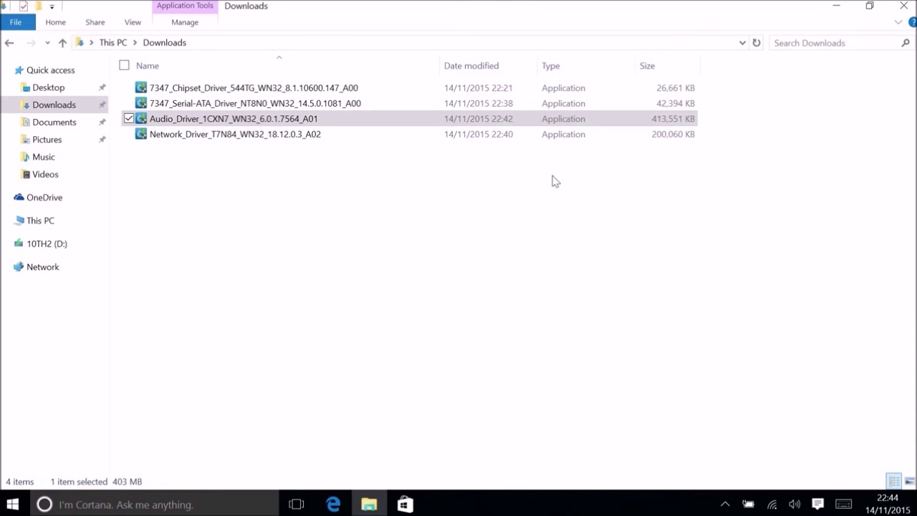
click(832, 8)
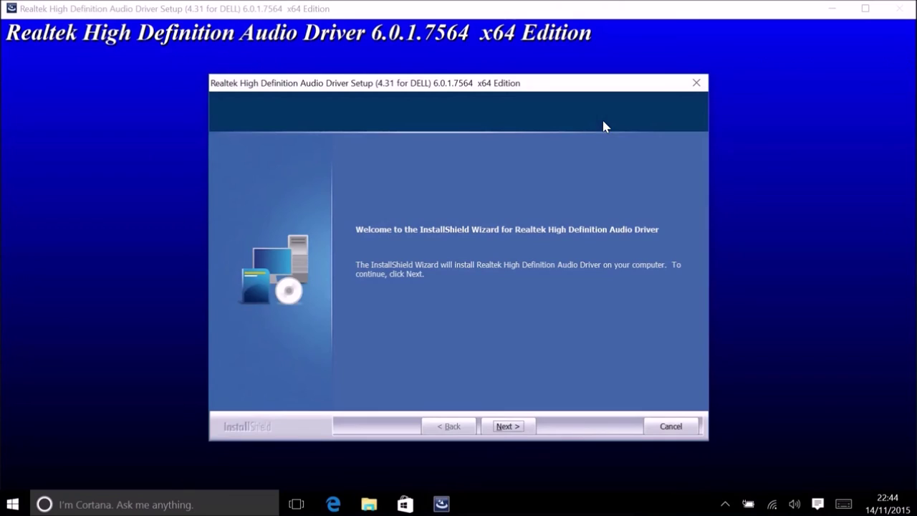
click(503, 424)
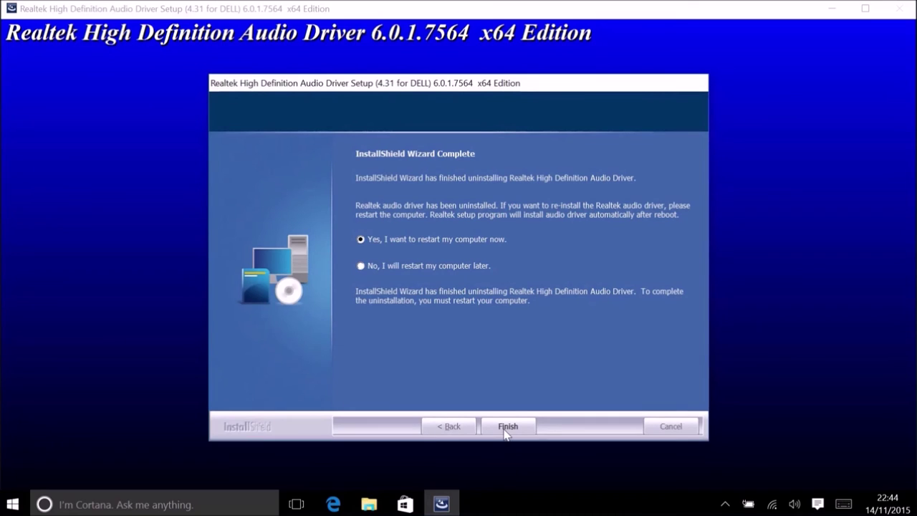
click(522, 424)
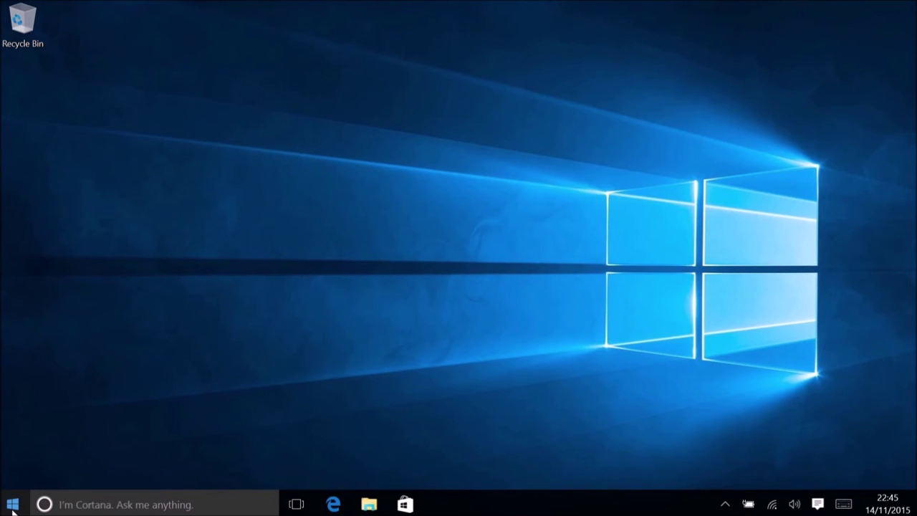
List the sound, video and game controllers in Device Manager, and start the Realtek High Definition Audio Driver installation in the resumed setup.
right_click(13, 507)
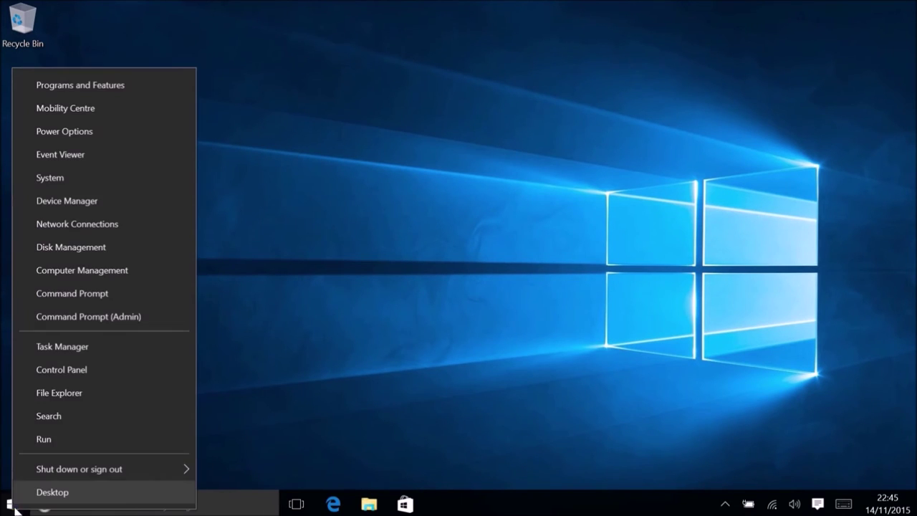
click(98, 204)
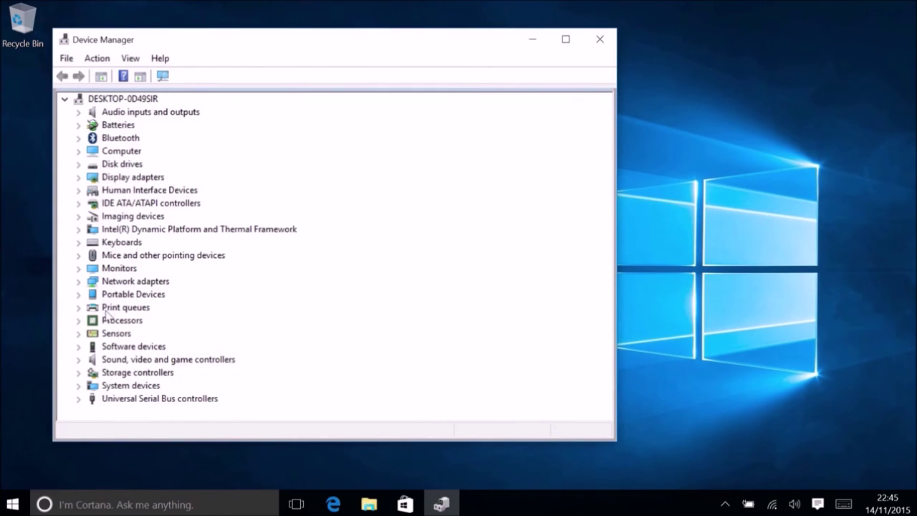
click(79, 359)
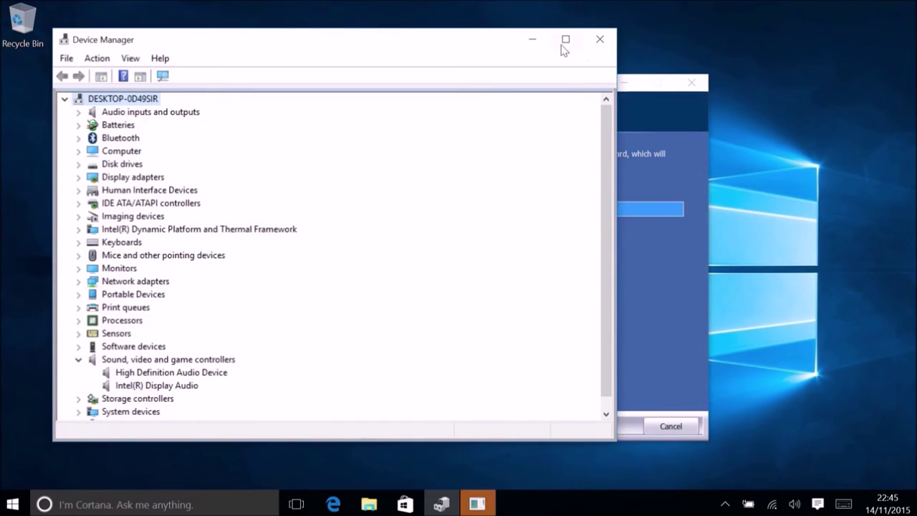
click(530, 40)
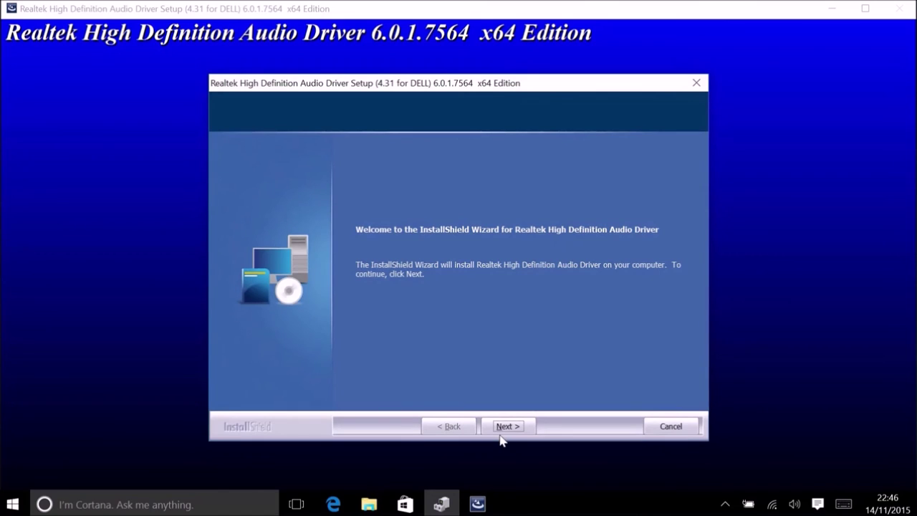
click(509, 427)
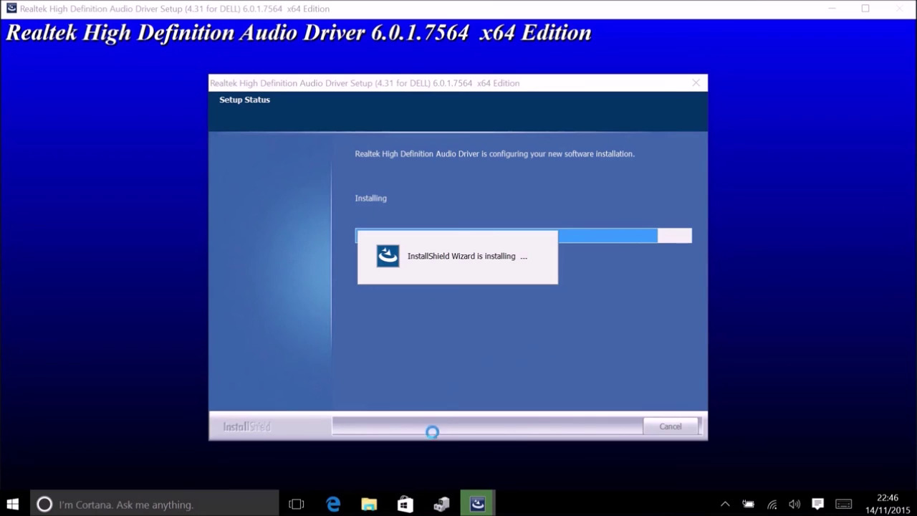
Check the High Definition Audio Device's driver provider, date and version in Device Manager.
click(442, 506)
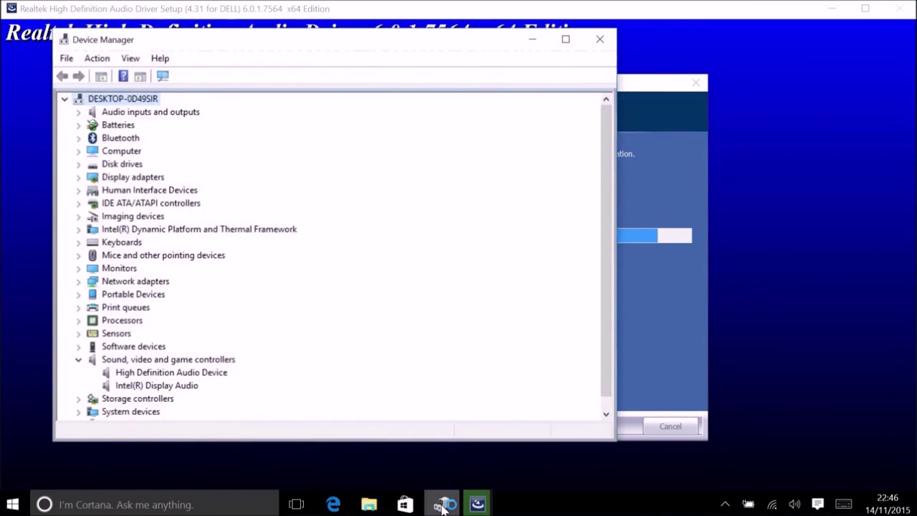
right_click(150, 374)
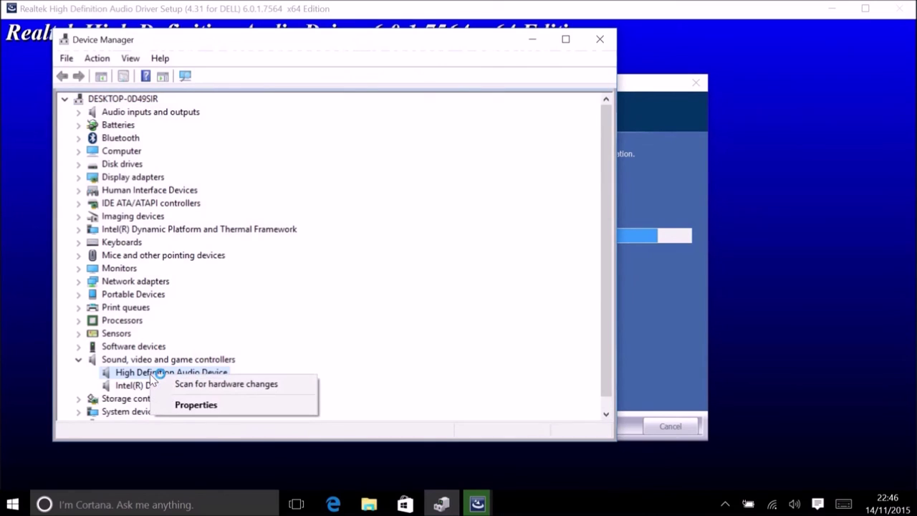
click(188, 405)
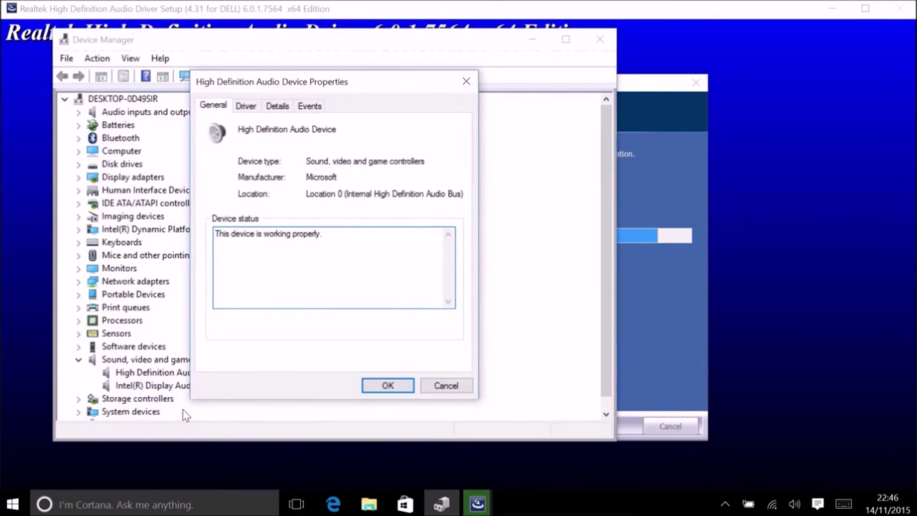
click(246, 107)
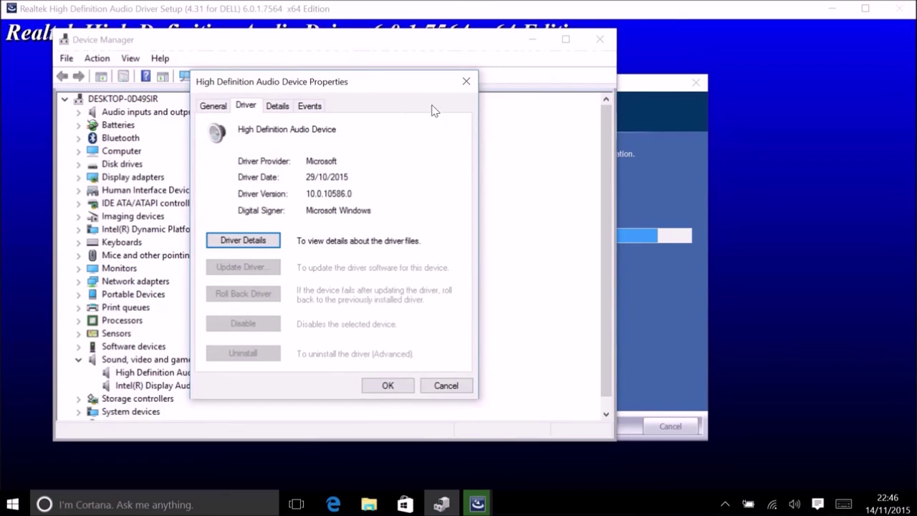
Close the audio device properties and Device Manager, and finish the Realtek High Definition Audio Driver setup with an immediate computer restart.
click(466, 78)
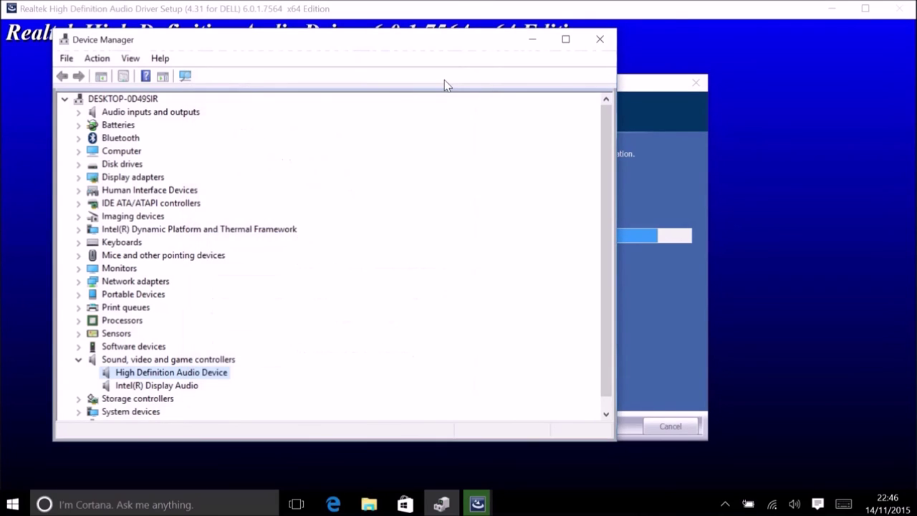
click(532, 44)
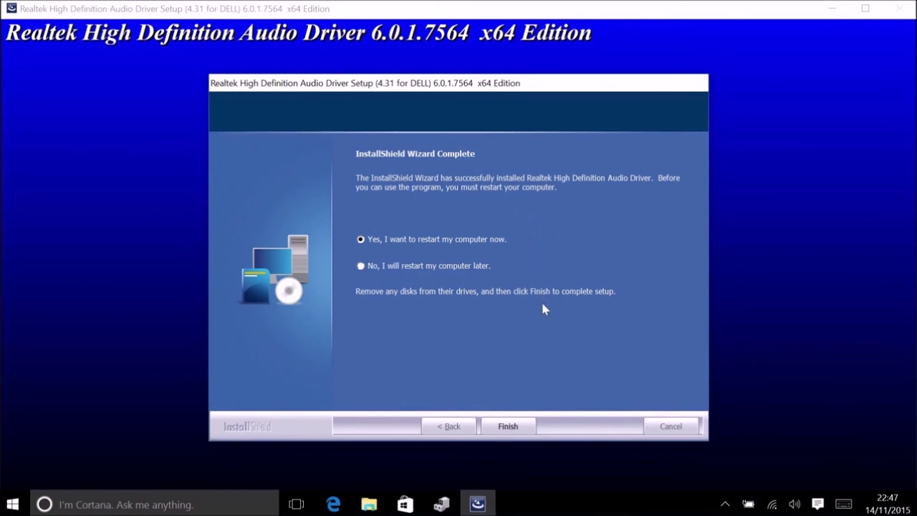
click(444, 506)
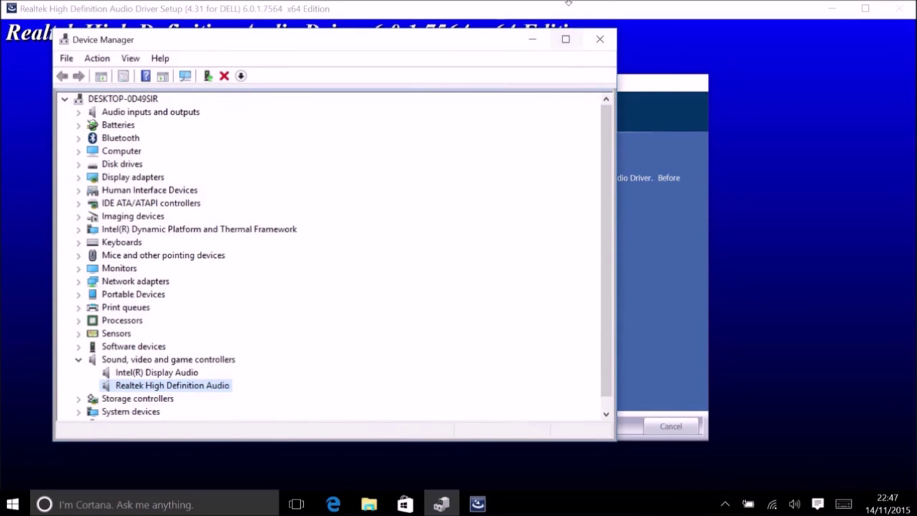
click(599, 38)
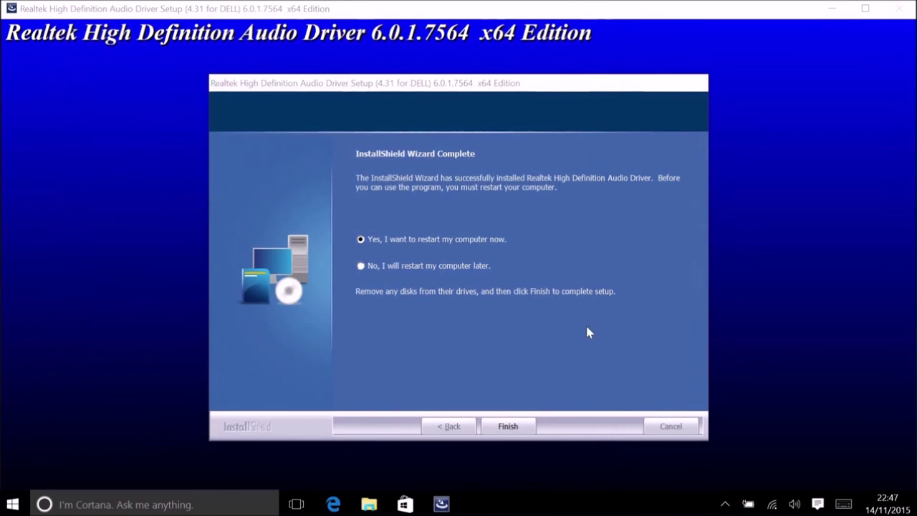
click(512, 427)
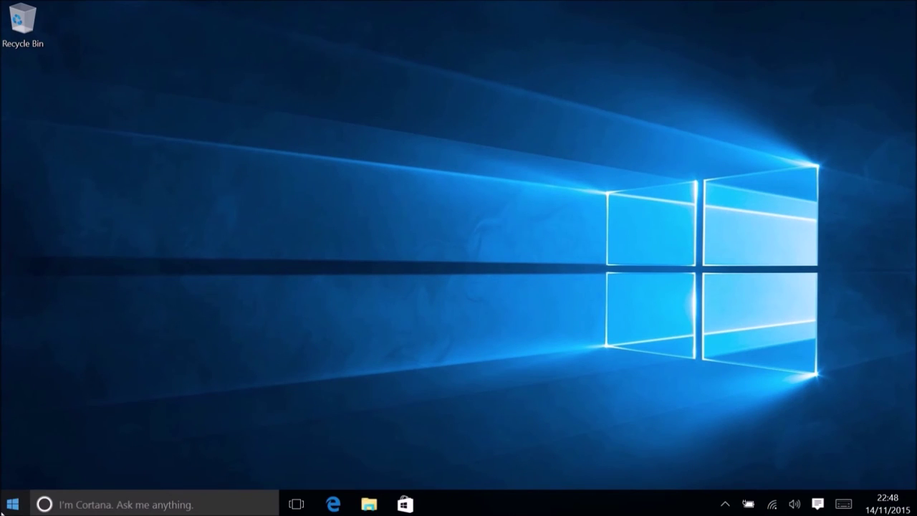
Check the Realtek High Definition Audio device's driver provider, date and version in Device Manager, and close its properties.
right_click(12, 503)
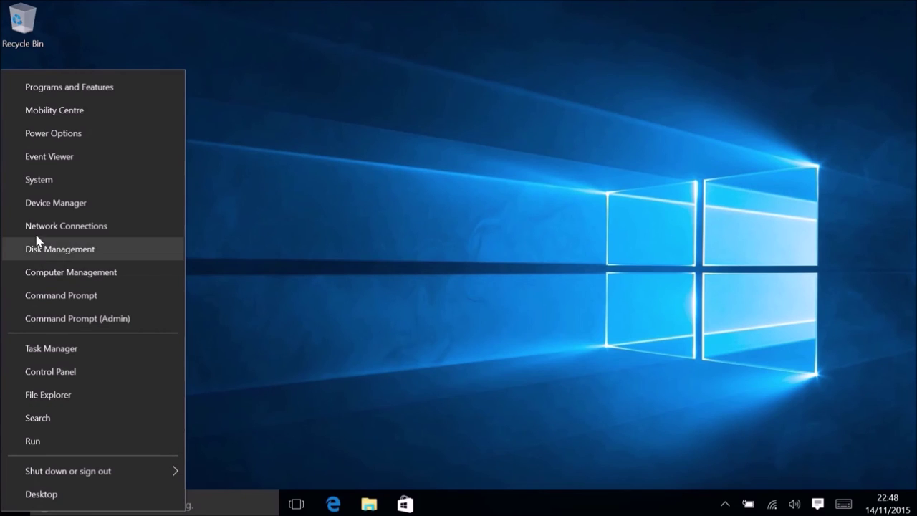
click(55, 204)
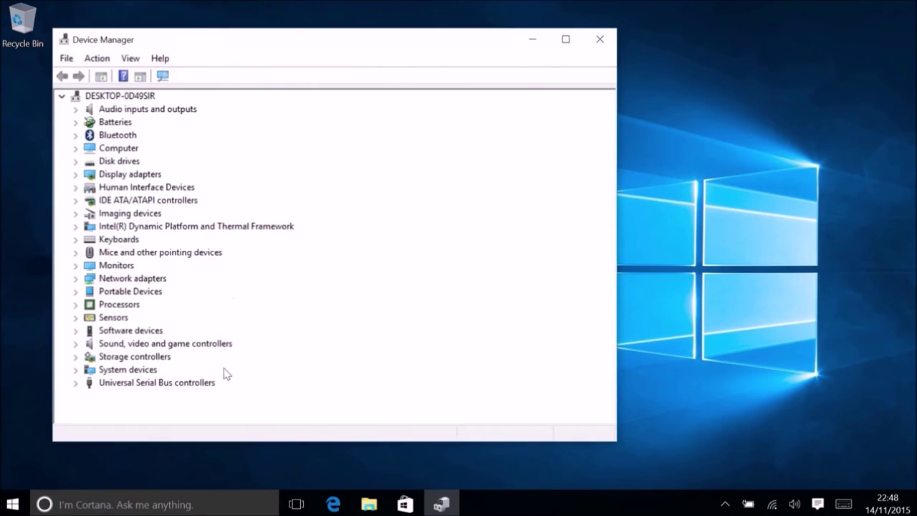
click(77, 344)
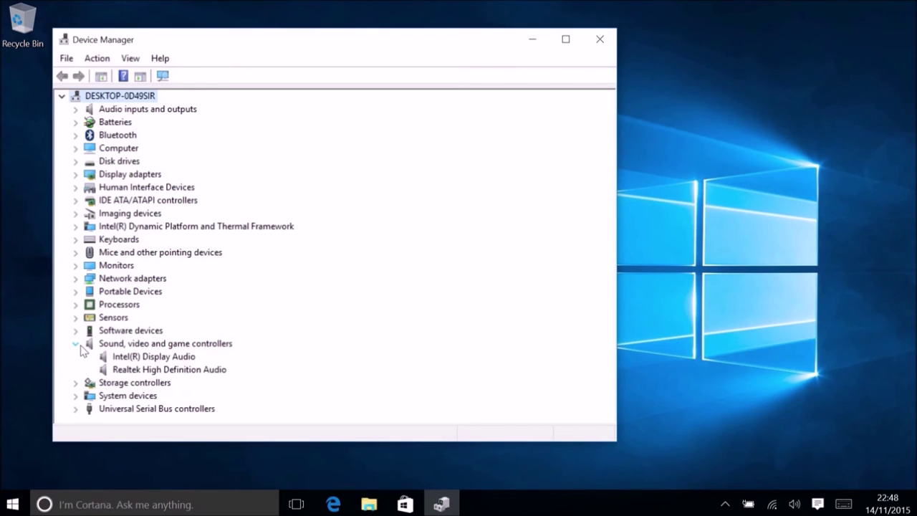
right_click(122, 369)
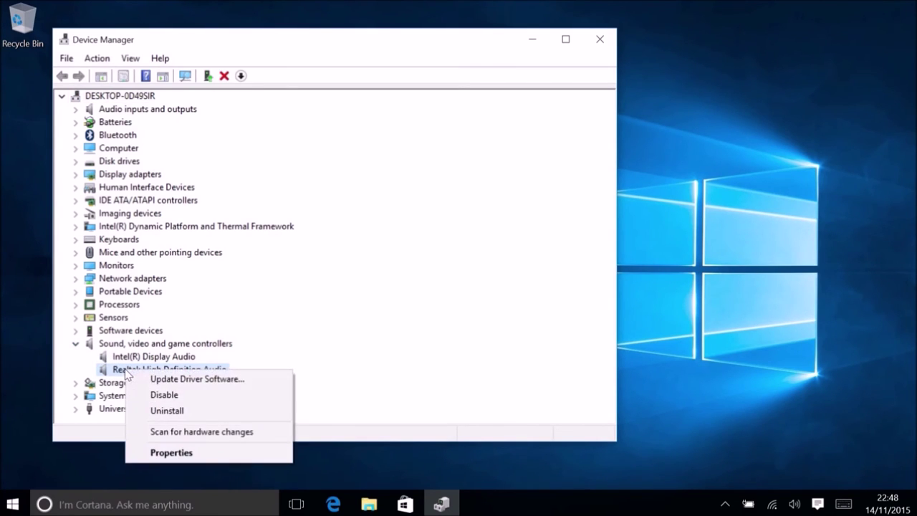
click(174, 454)
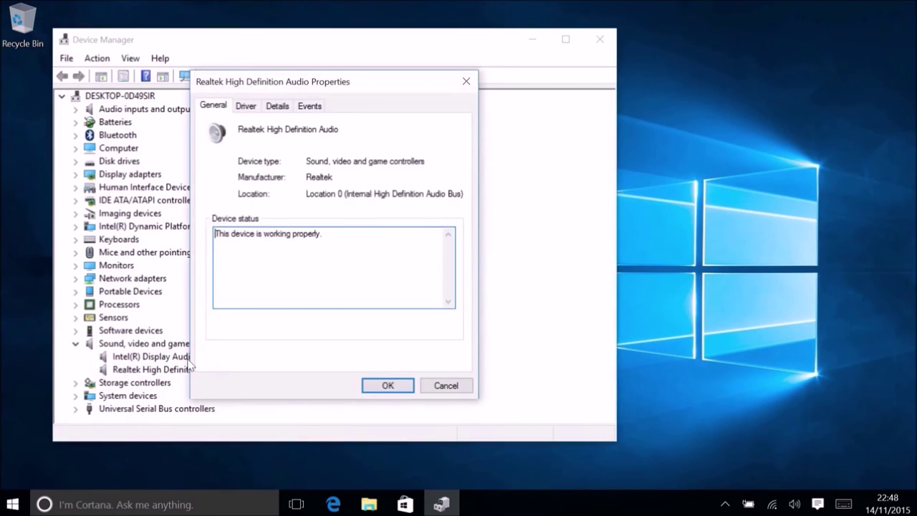
click(245, 107)
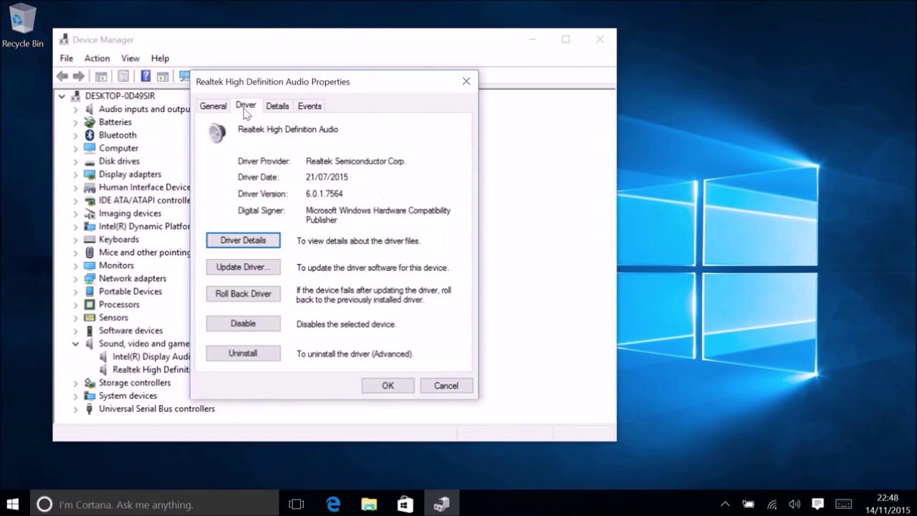
drag(347, 195, 301, 196)
click(387, 385)
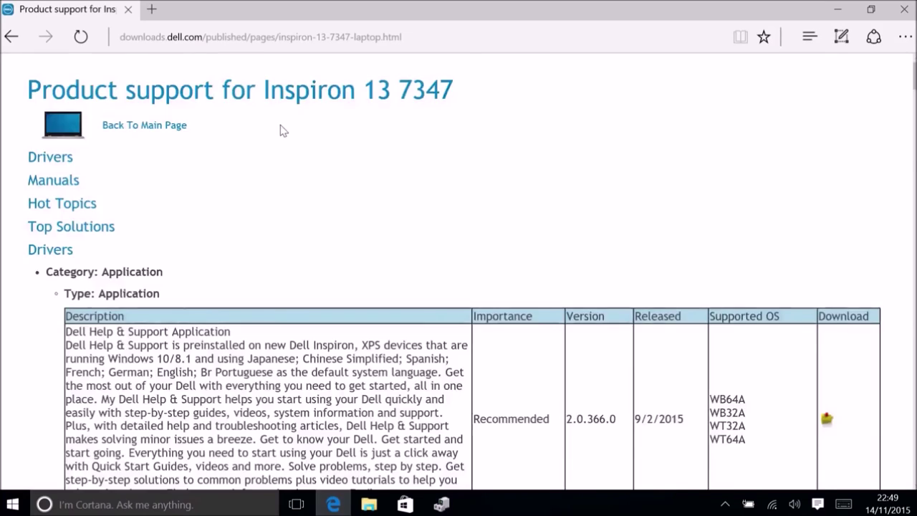
Look through all driver categories on Dell's Inspiron 13 7347 support page for further Windows 10 packages.
scroll(280, 131, down, 8)
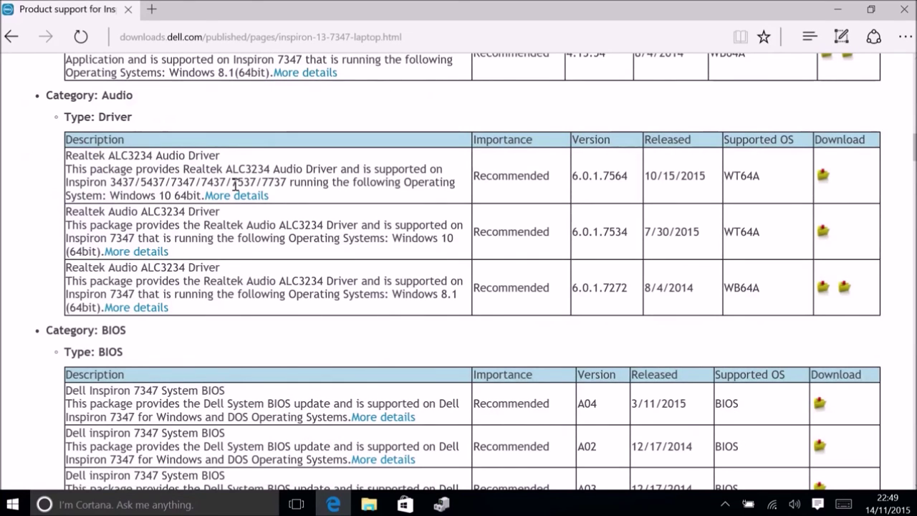
scroll(281, 166, up, 3)
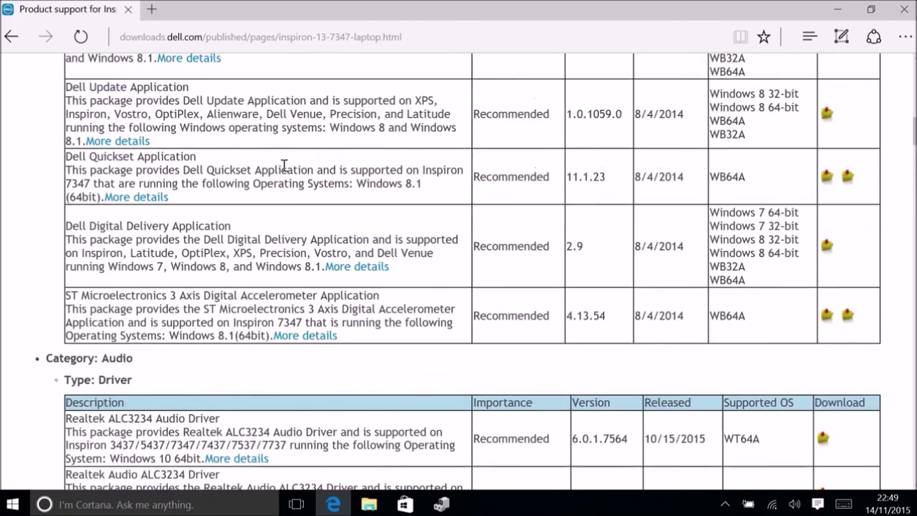
scroll(284, 165, down, 10)
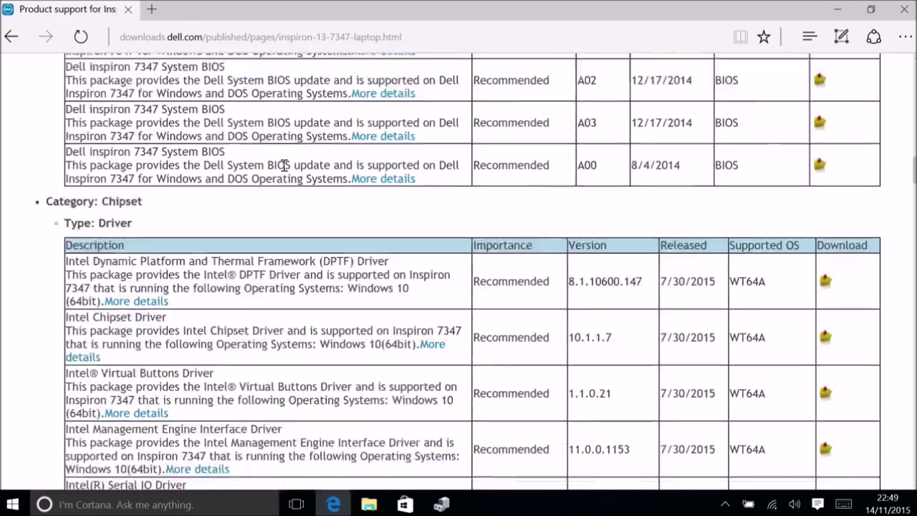
scroll(284, 166, down, 6)
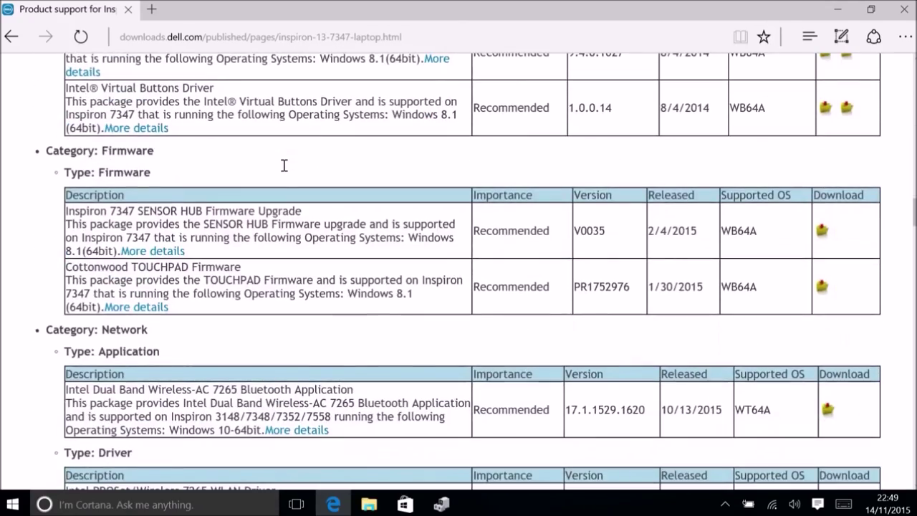
scroll(283, 165, down, 15)
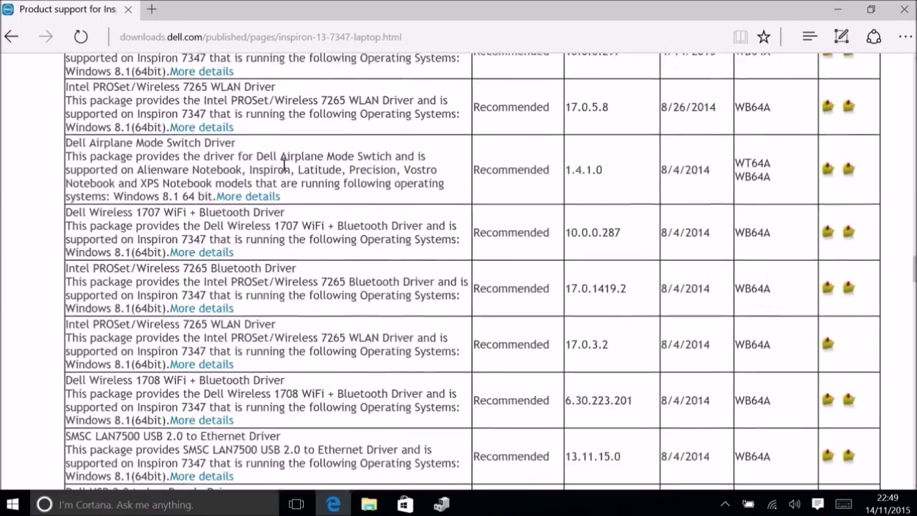
scroll(284, 165, down, 4)
scroll(284, 165, down, 4)
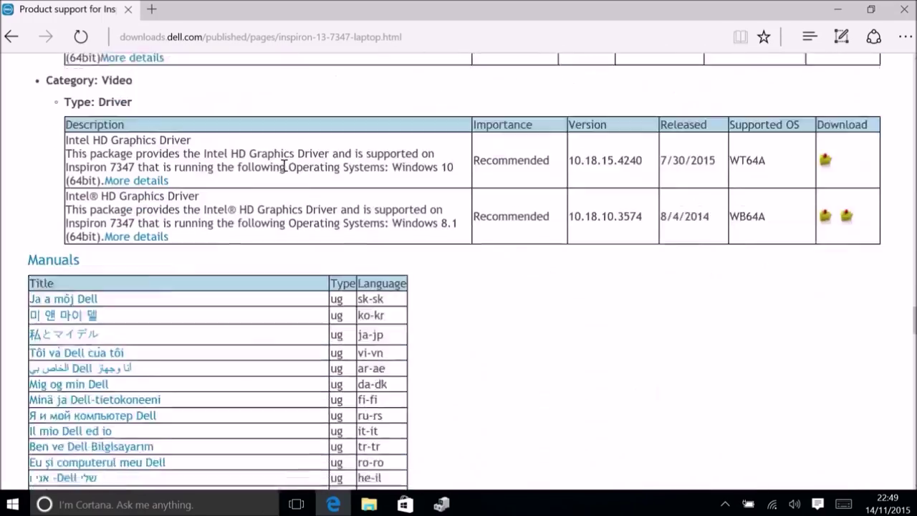
scroll(284, 165, up, 20)
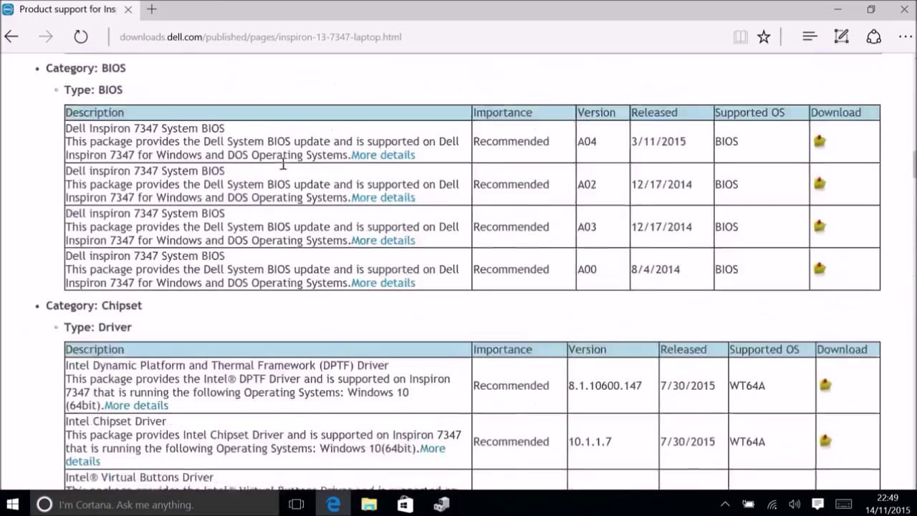
scroll(283, 164, up, 20)
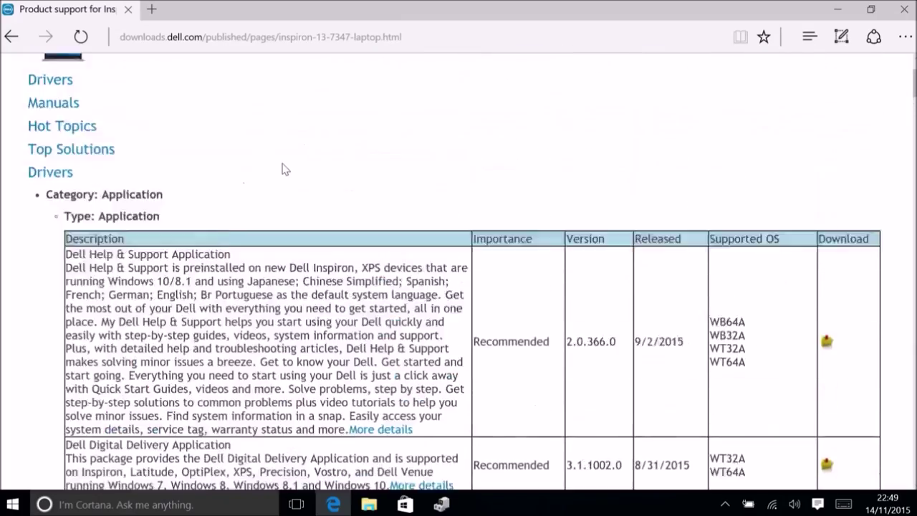
Download the Windows 10 packages of the ST Microelectronics 3 Axis Digital Accelerometer Application 4.13.0061 and Dell Quickset Application 11.1.31.
scroll(283, 169, down, 3)
scroll(273, 162, down, 1)
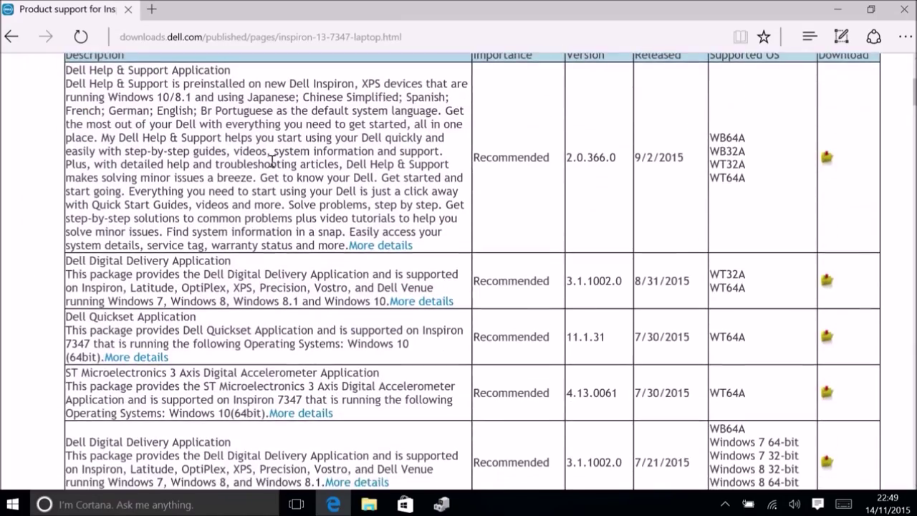
scroll(272, 162, down, 1)
scroll(272, 161, down, 2)
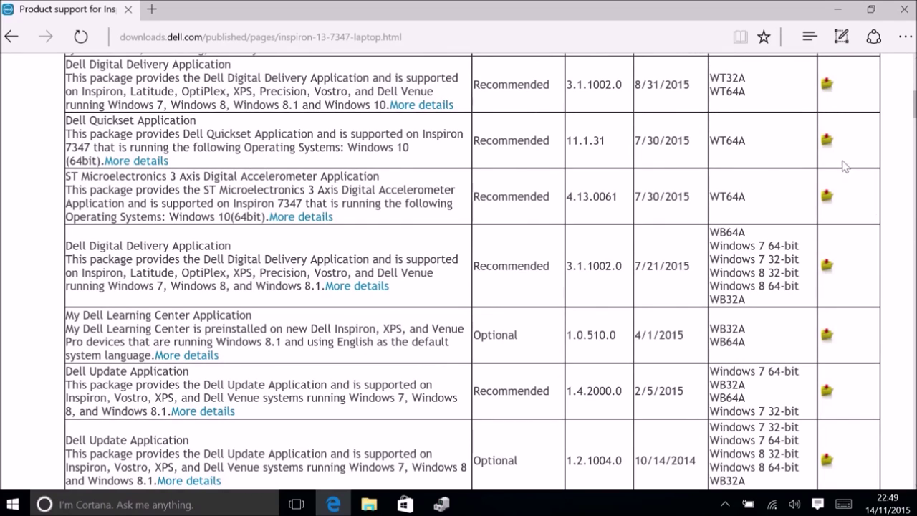
click(826, 197)
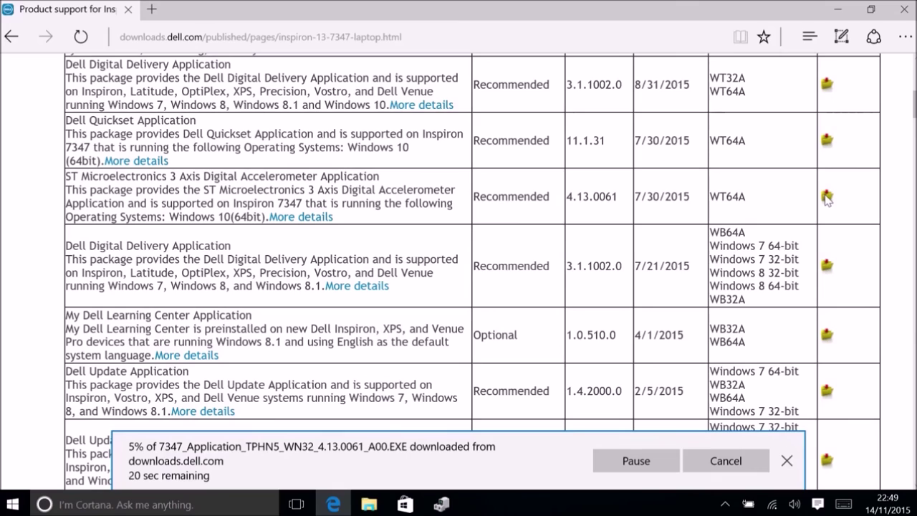
click(825, 142)
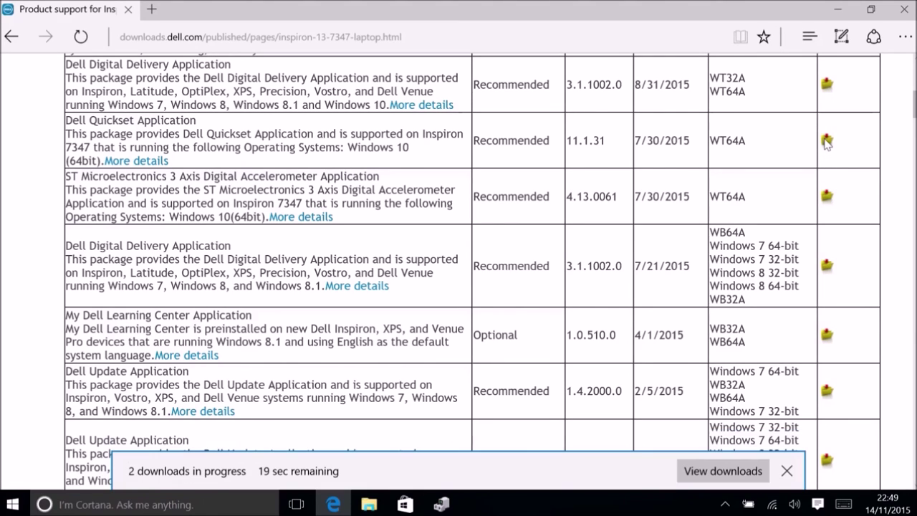
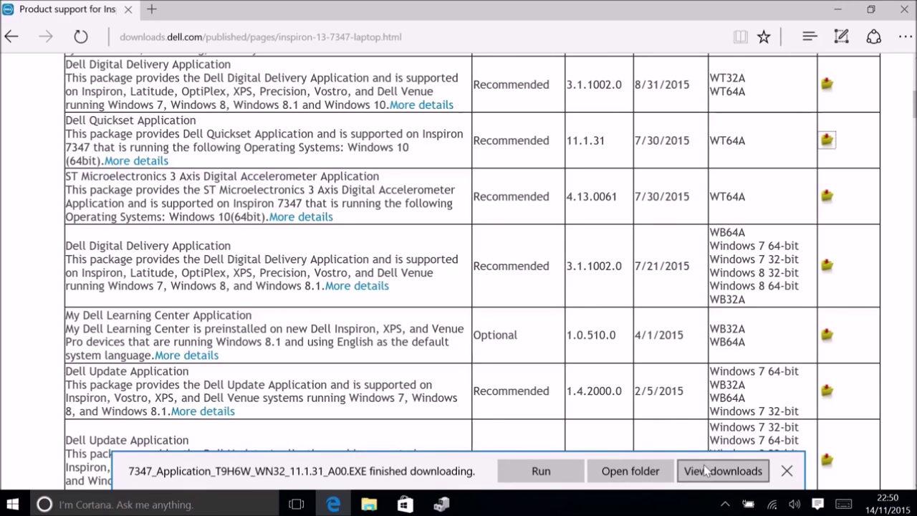
Show the browser's download list, and open the Downloads folder in a maximised File Explorer window.
click(722, 472)
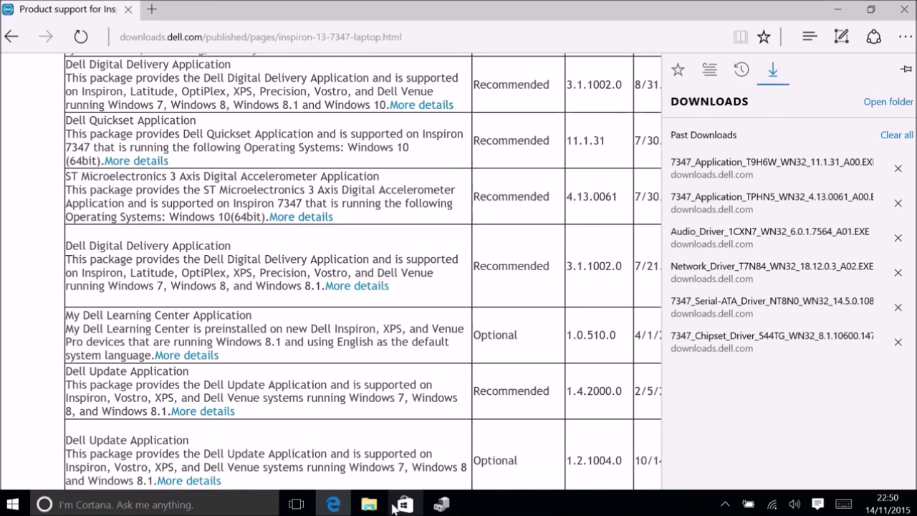
click(369, 504)
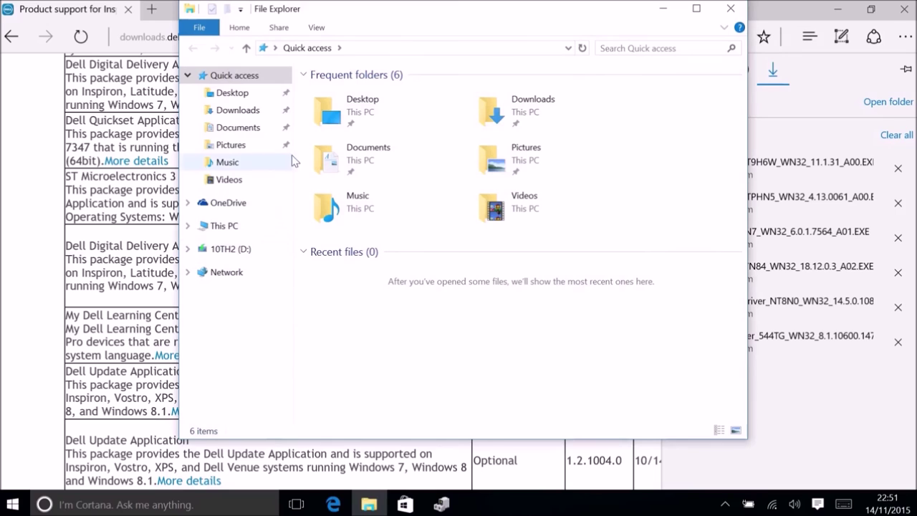
click(247, 109)
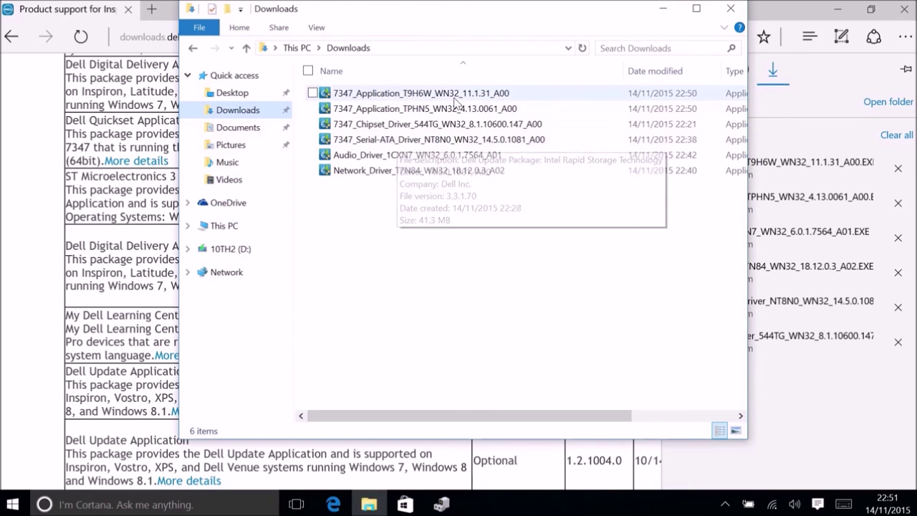
double_click(467, 21)
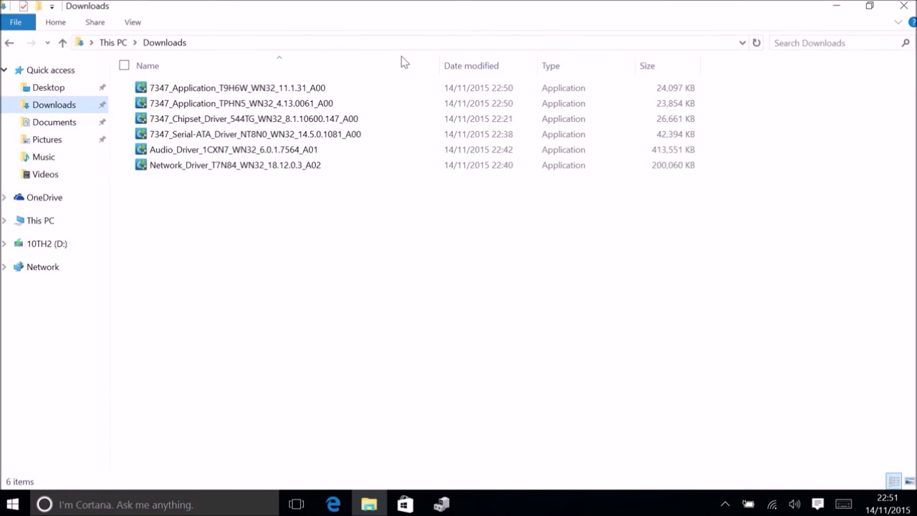
Run the 7347_Application_TPHN5_WN32_4.13.0061_A00 package, allow it to make changes to the PC, and start installing the accelerometer application.
mouse_move(379, 92)
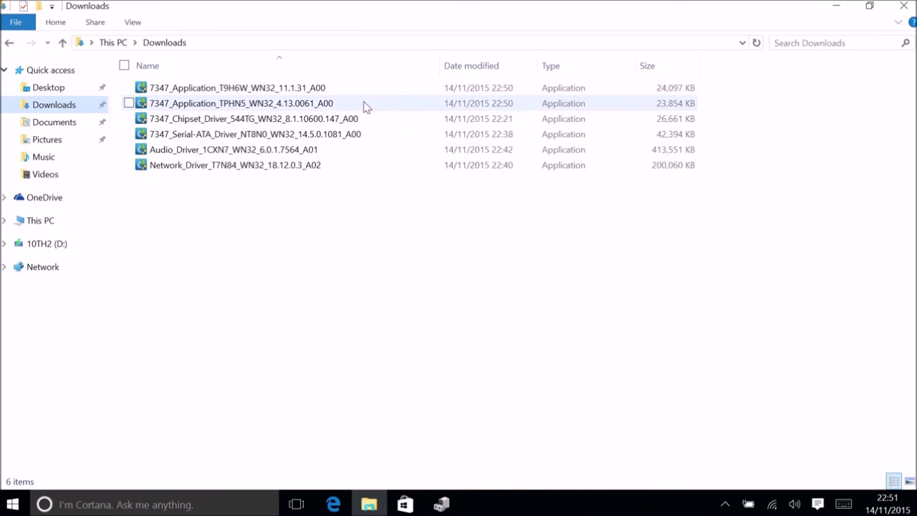
mouse_move(364, 106)
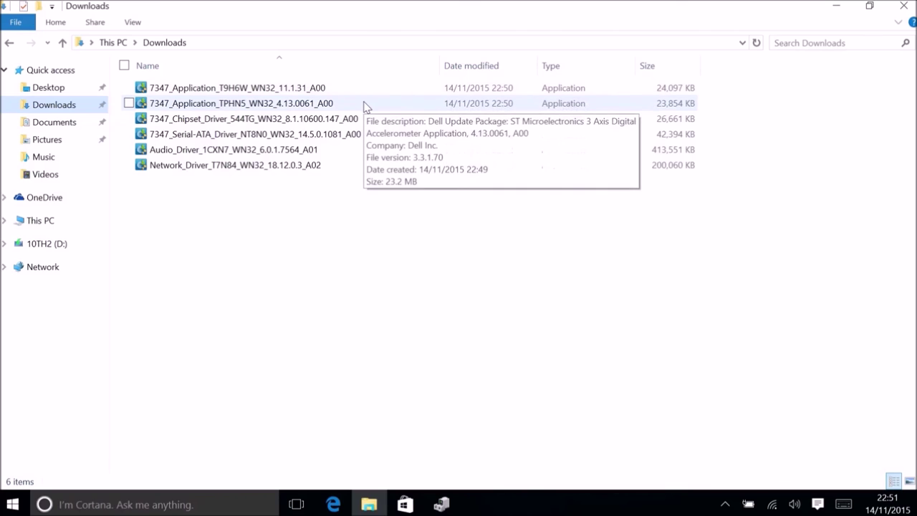
double_click(317, 107)
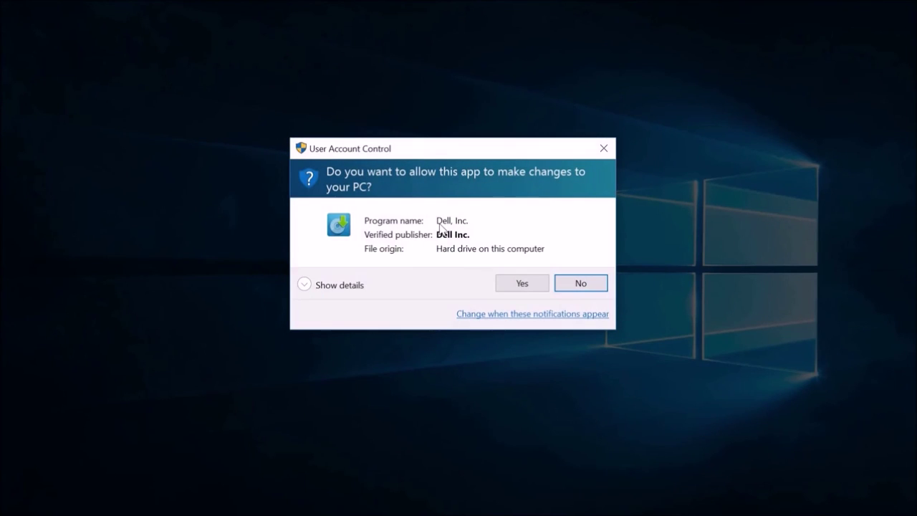
click(526, 290)
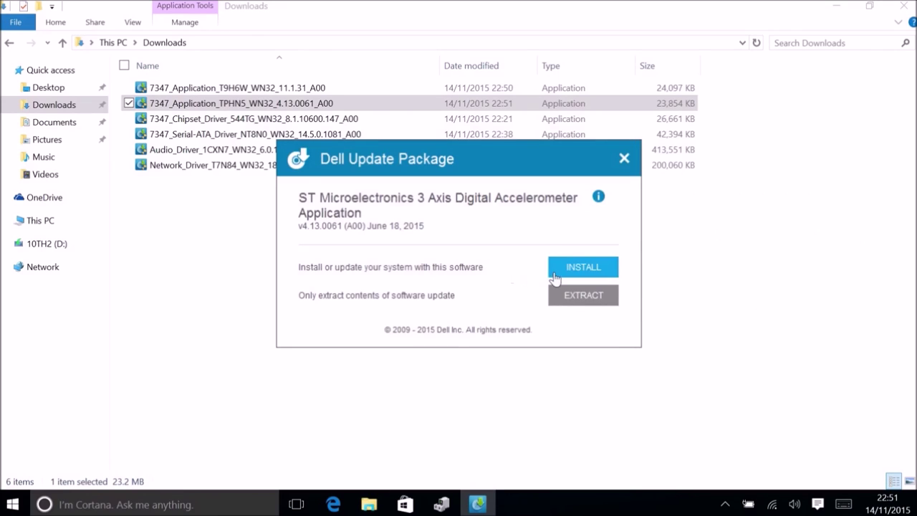
click(558, 277)
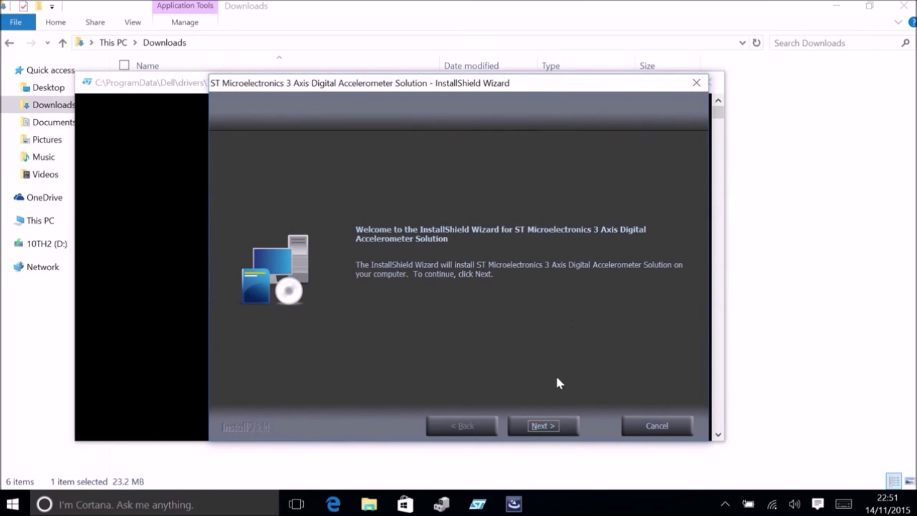
Accept the license agreement, complete the ST Microelectronics 3 Axis Digital Accelerometer Solution installation, and close the Dell Update Package.
click(541, 425)
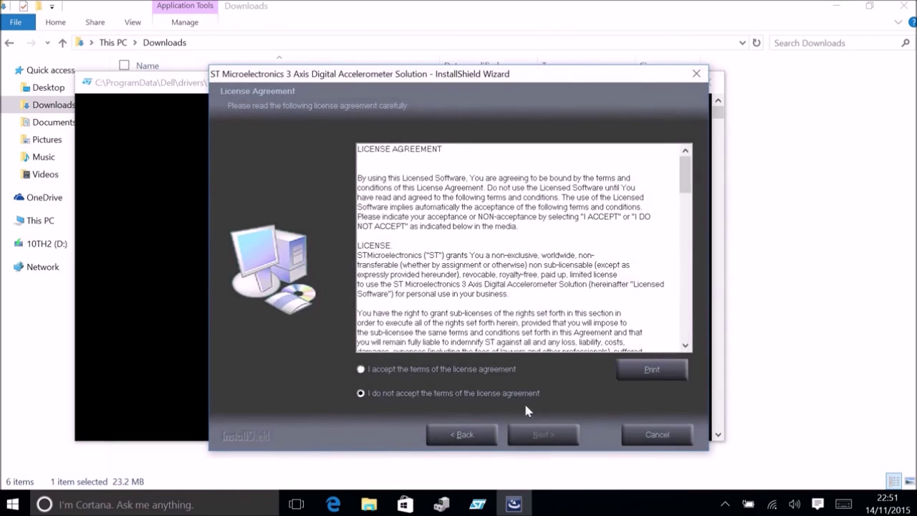
click(501, 369)
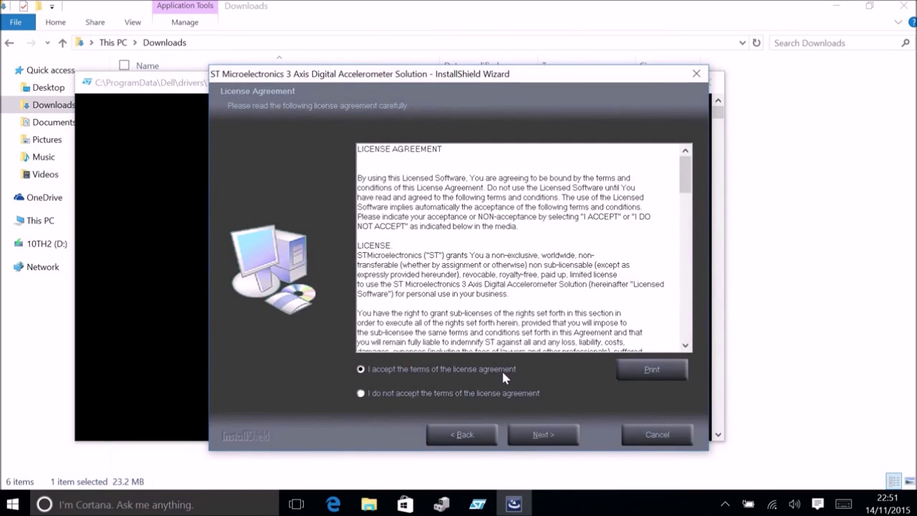
click(541, 435)
click(541, 433)
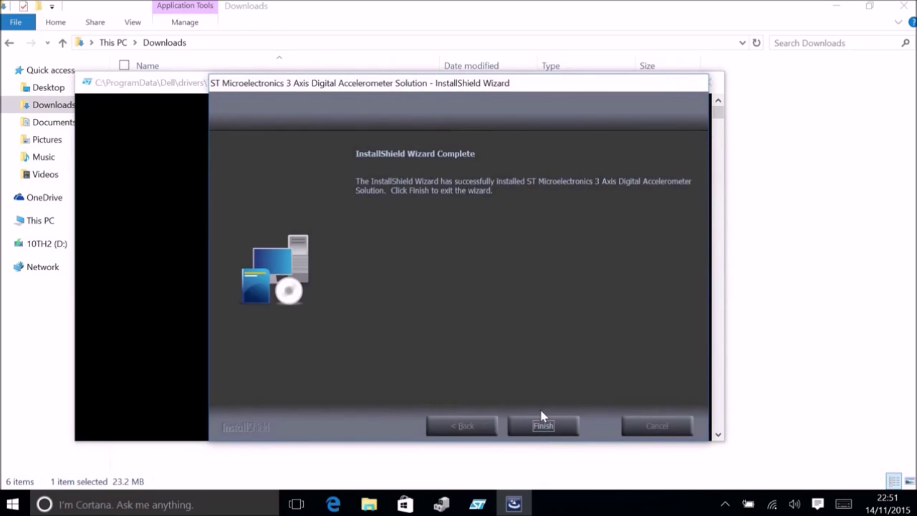
click(538, 426)
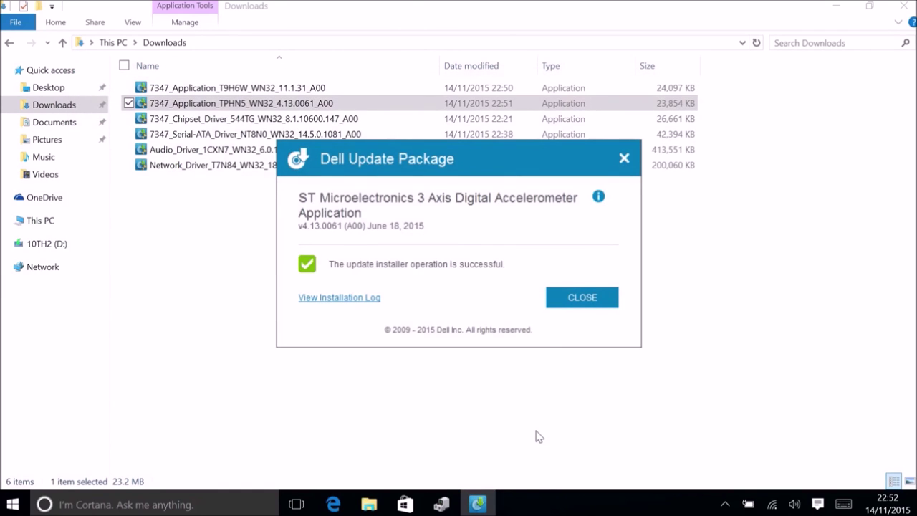
click(567, 295)
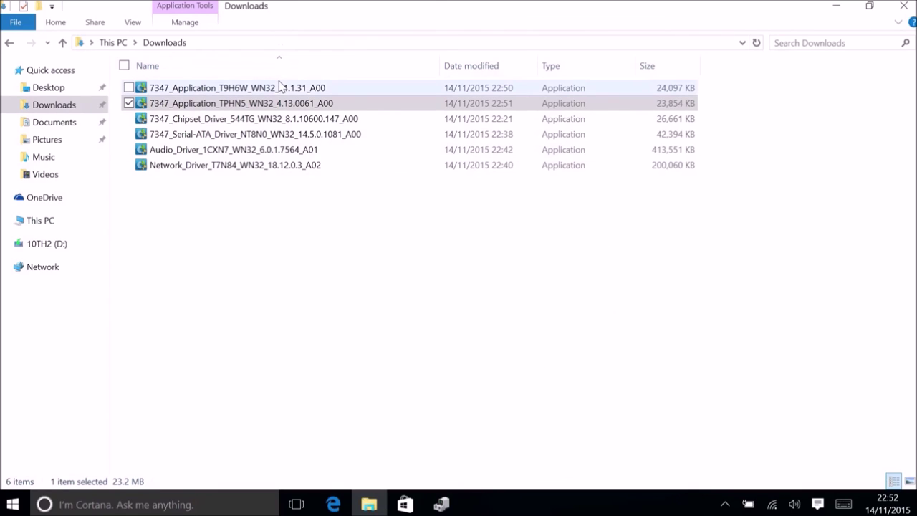
Install Dell Quickset Application 11.1.31 from the 7347_Application_T9H6W package, allowing changes to the PC, and close the finished installer.
click(546, 91)
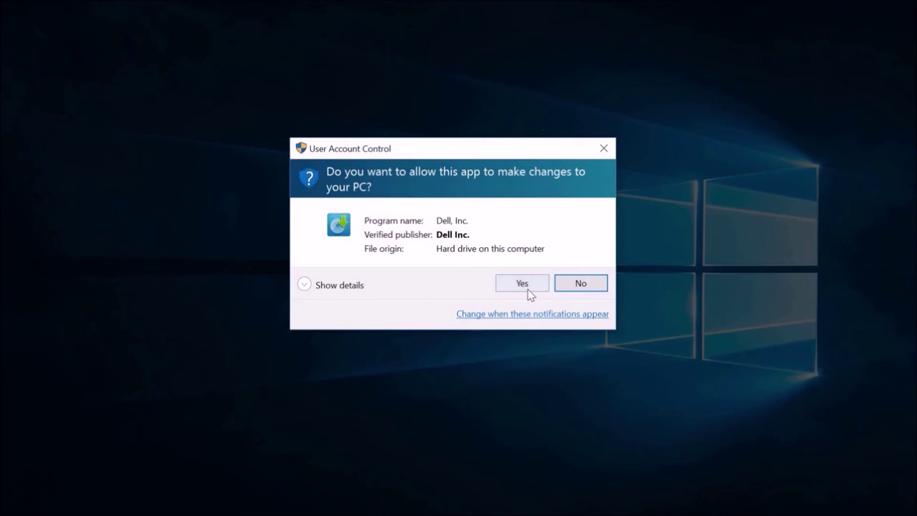
click(523, 284)
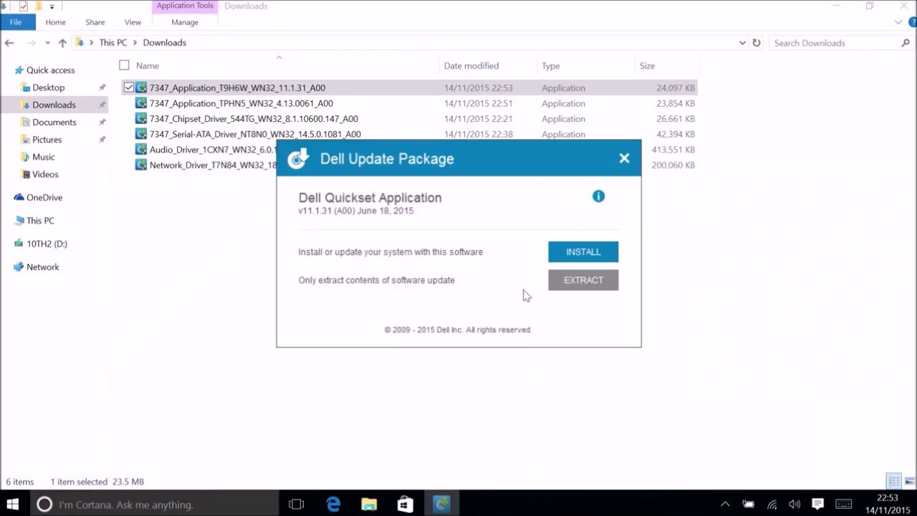
click(566, 253)
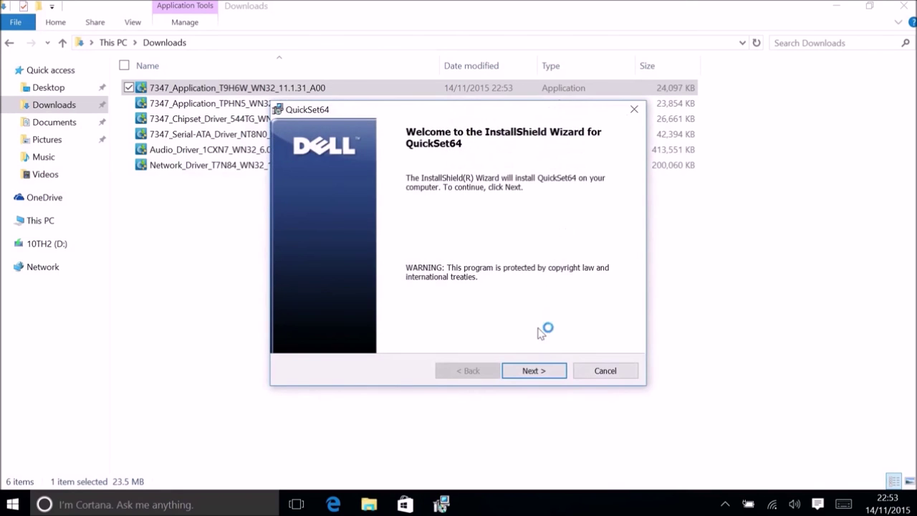
click(538, 371)
click(539, 370)
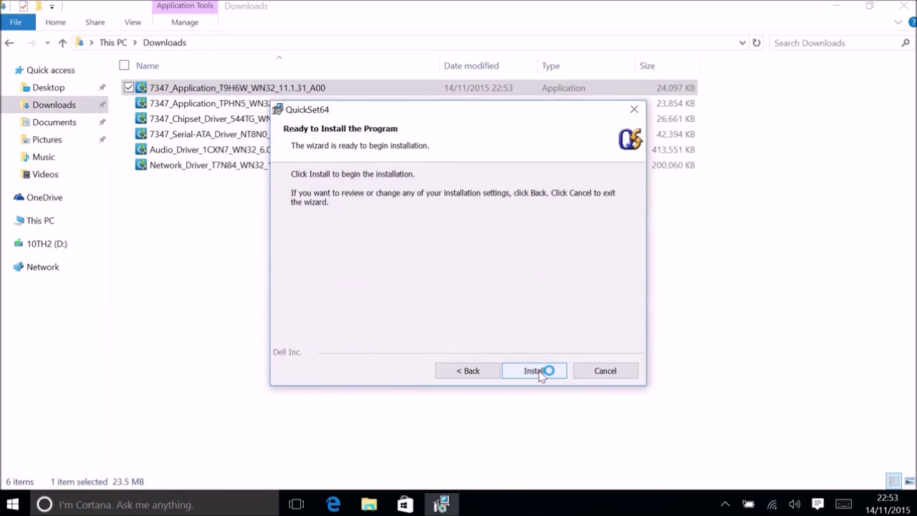
click(539, 370)
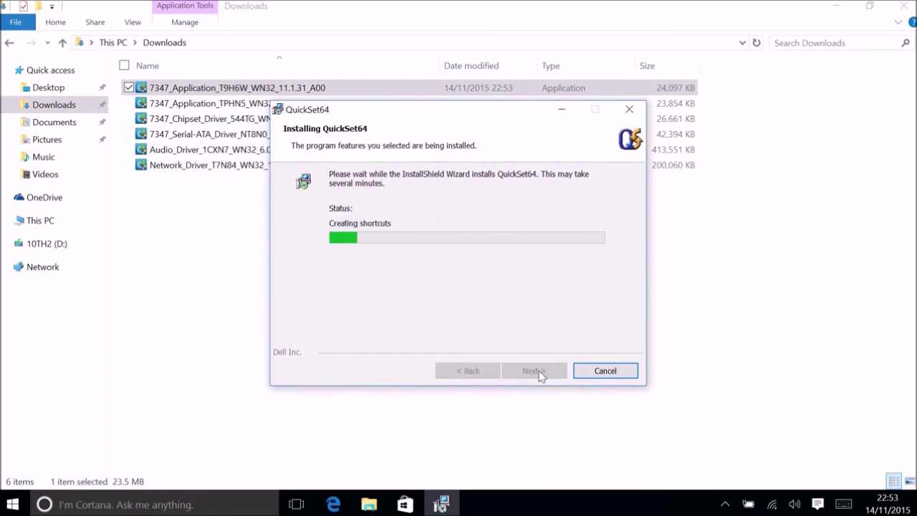
click(539, 372)
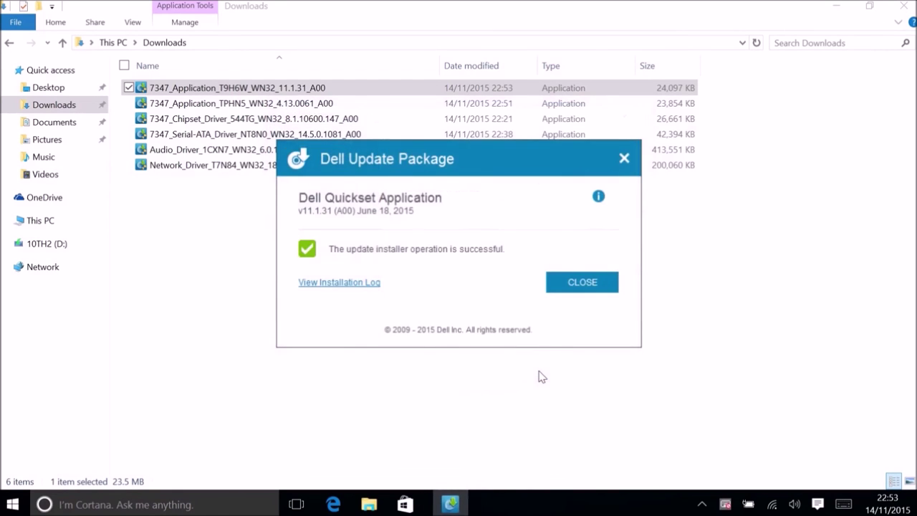
click(583, 281)
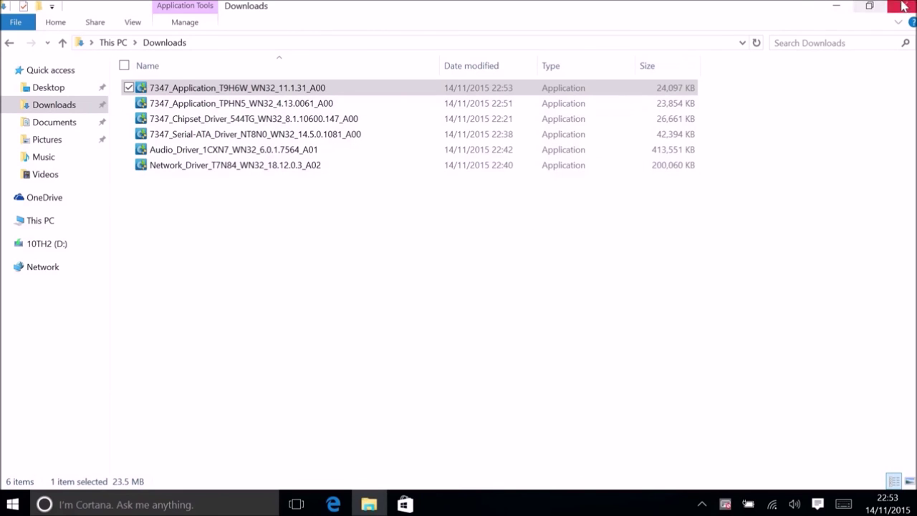
Delete all the installer packages from the Downloads folder, and close File Explorer and the browser.
drag(445, 257, 477, 72)
right_click(478, 105)
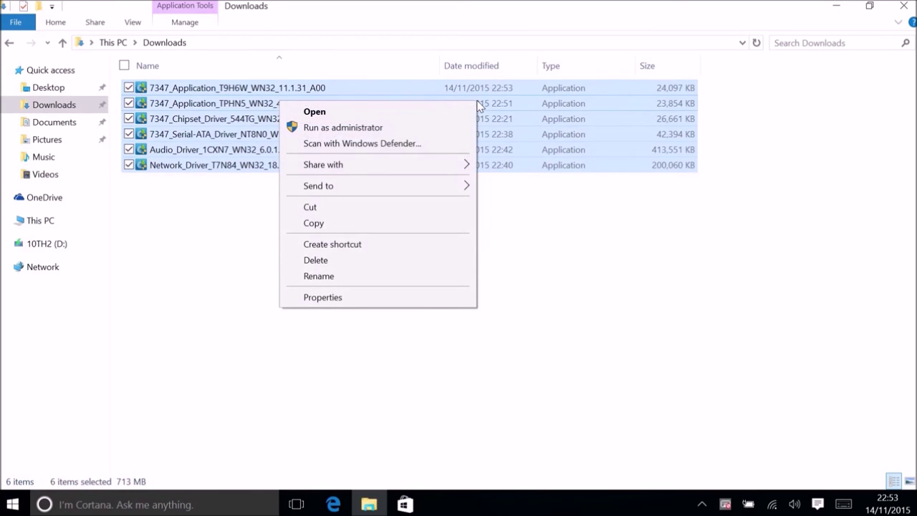
click(414, 262)
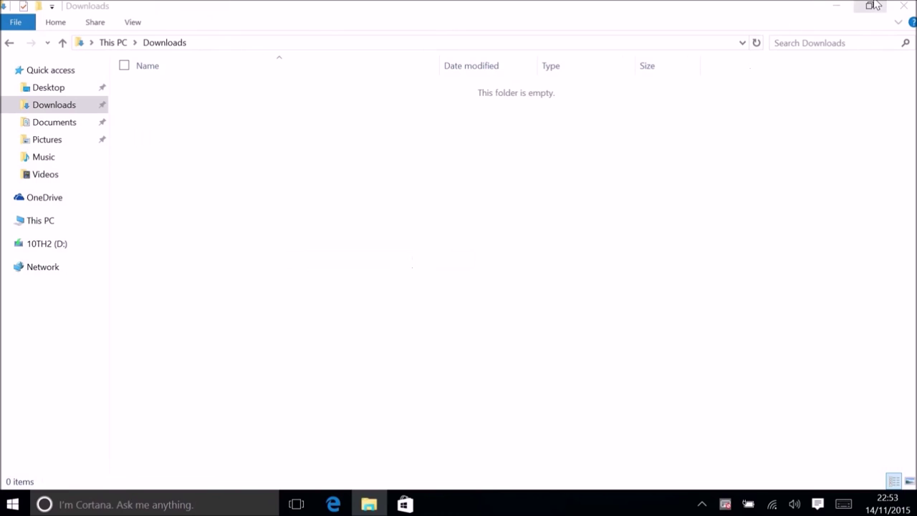
click(902, 6)
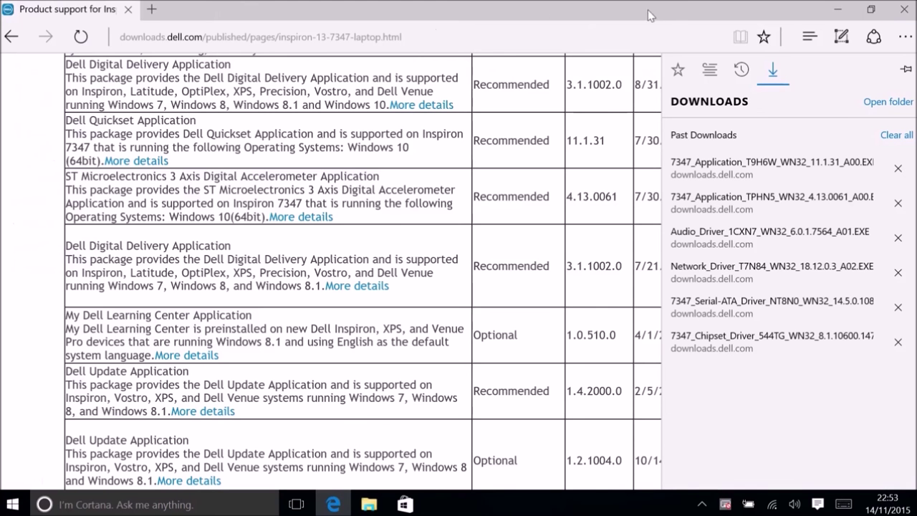
click(906, 10)
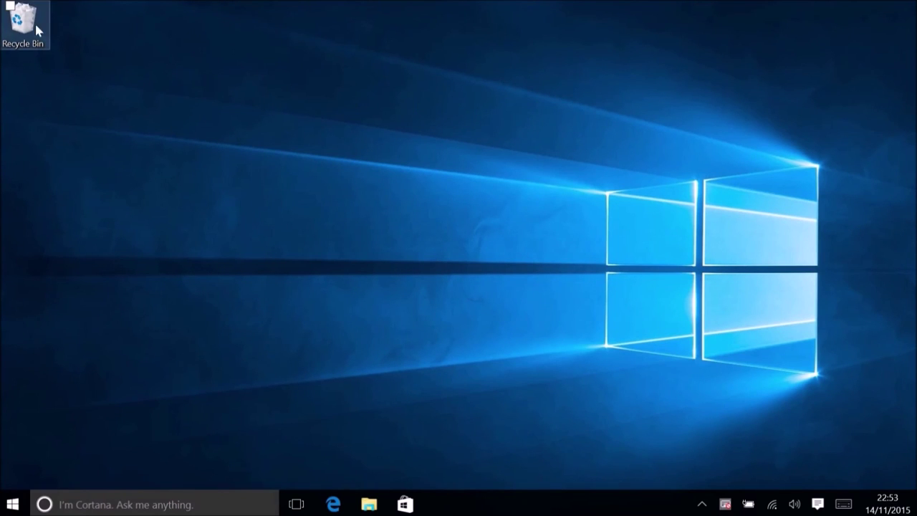
Empty the Recycle Bin, confirming permanent deletion of the installer packages.
right_click(3, 30)
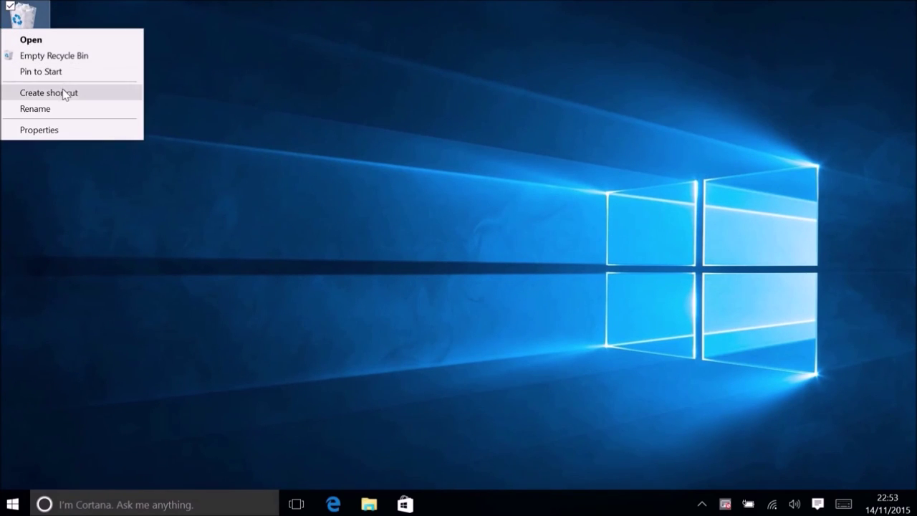
click(64, 56)
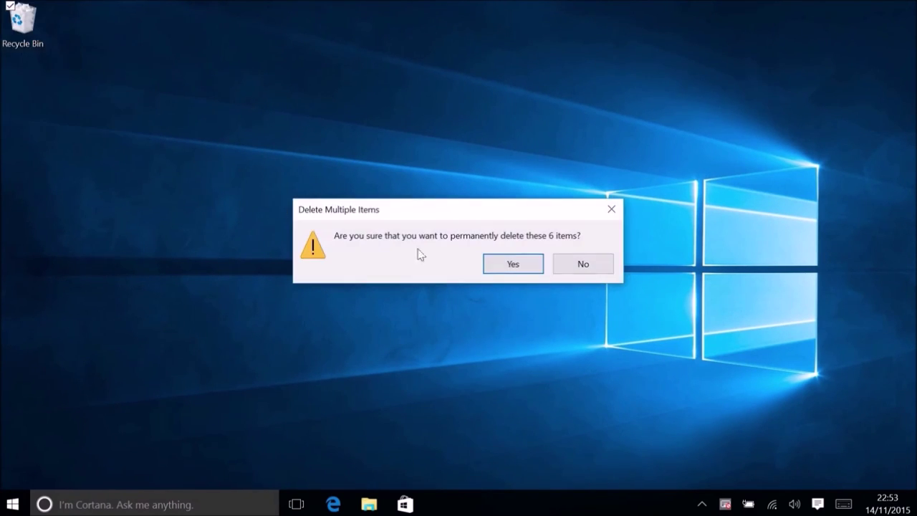
click(532, 263)
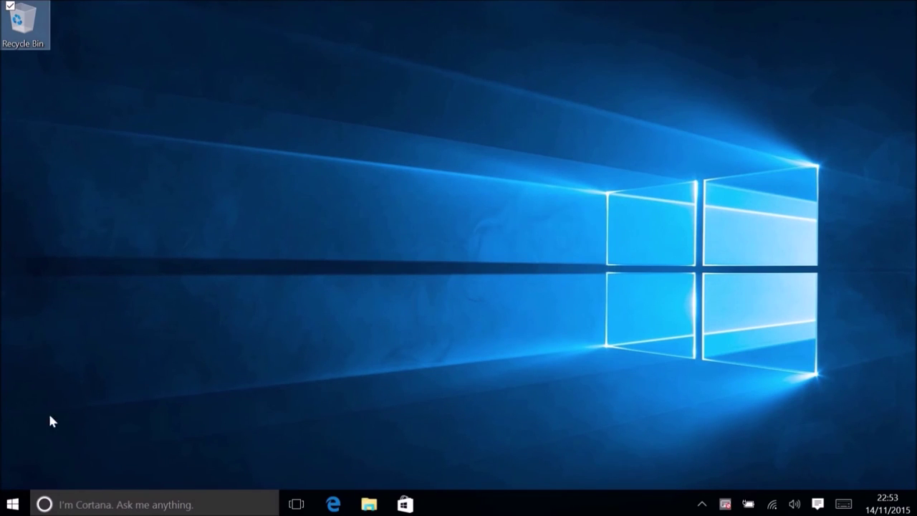
Restart the computer.
right_click(12, 504)
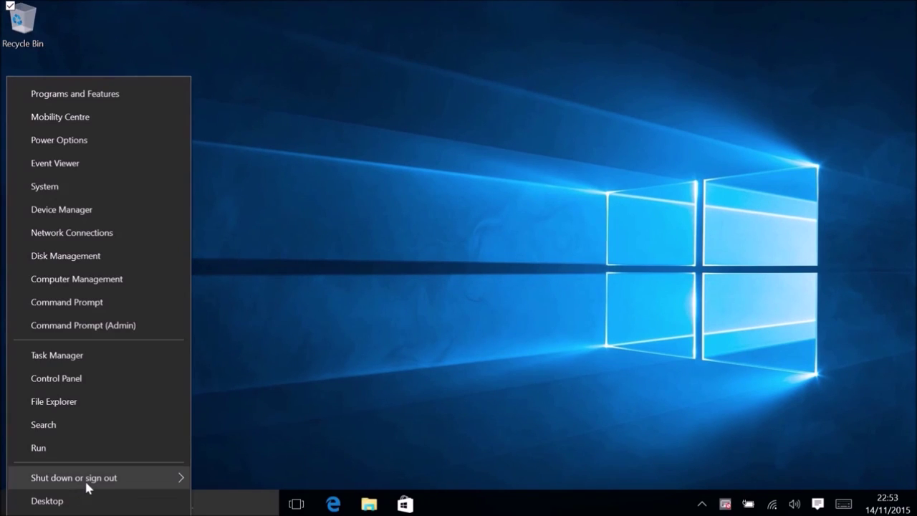
mouse_move(84, 478)
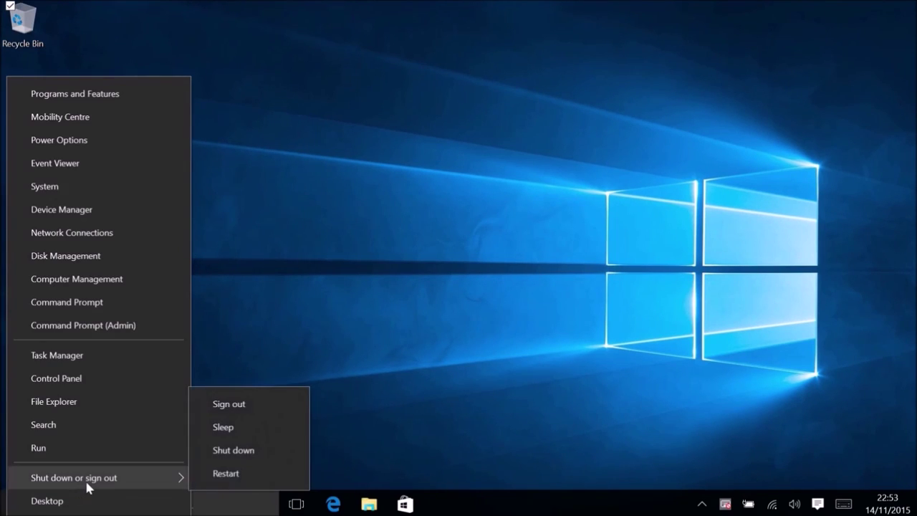
click(252, 474)
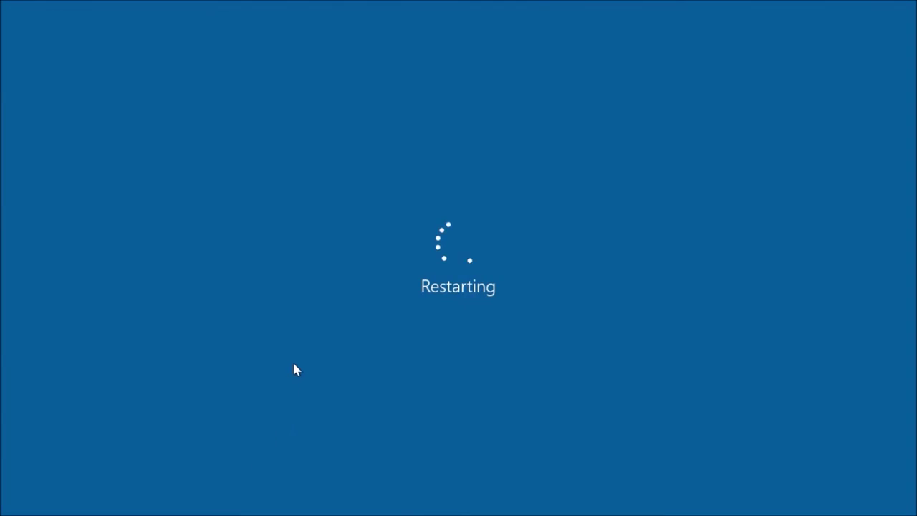